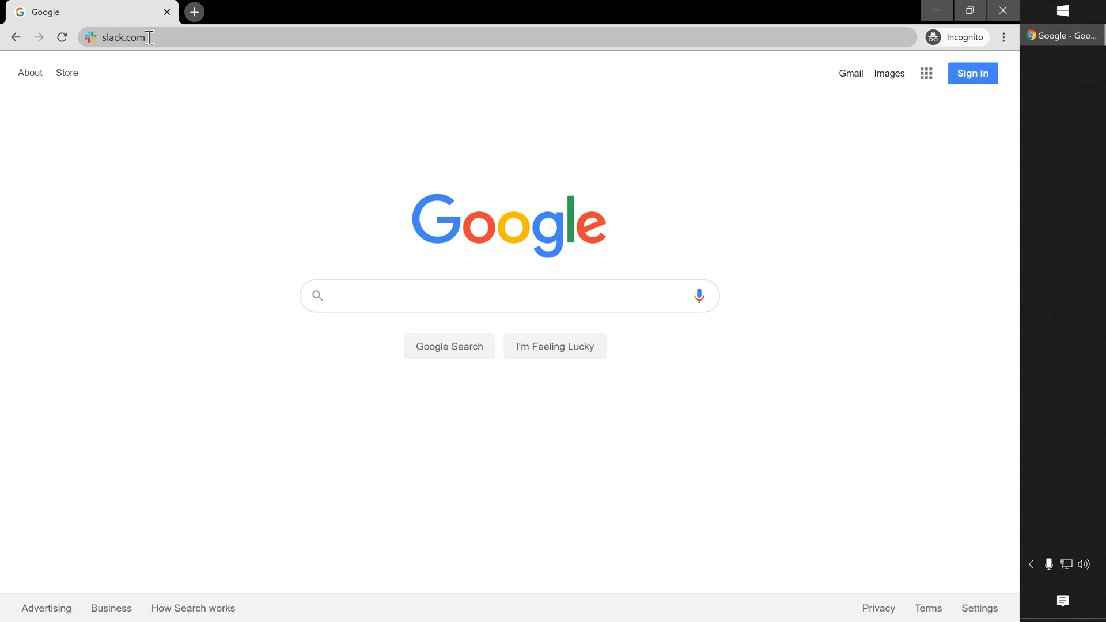
Load slack.com and reach the account sign-up page for creating a new workspace.
key(Return)
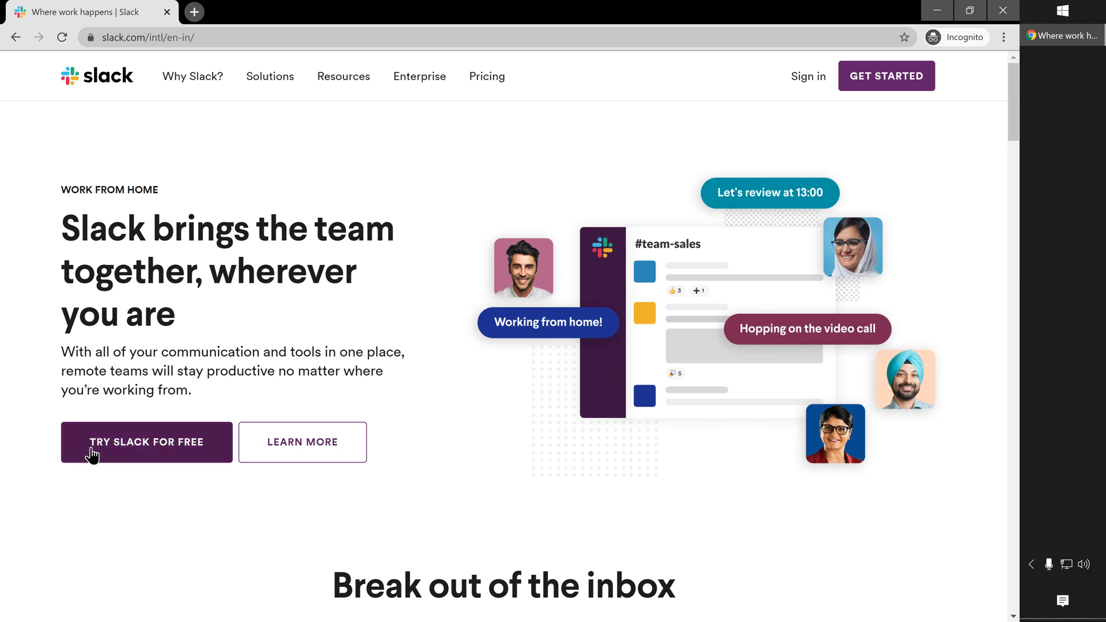
click(138, 456)
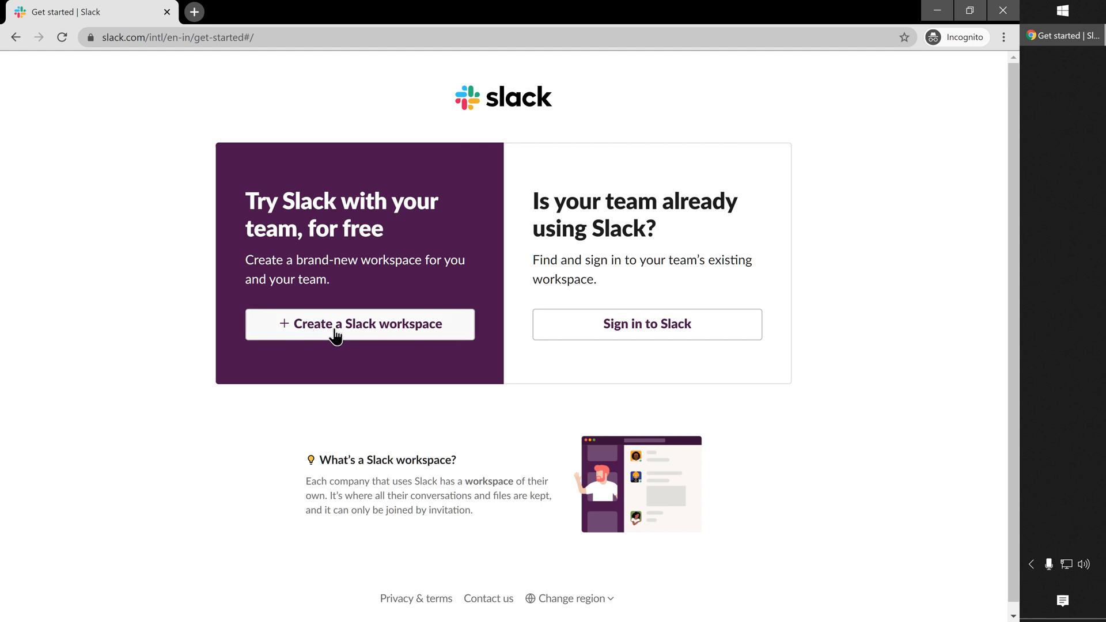
click(351, 335)
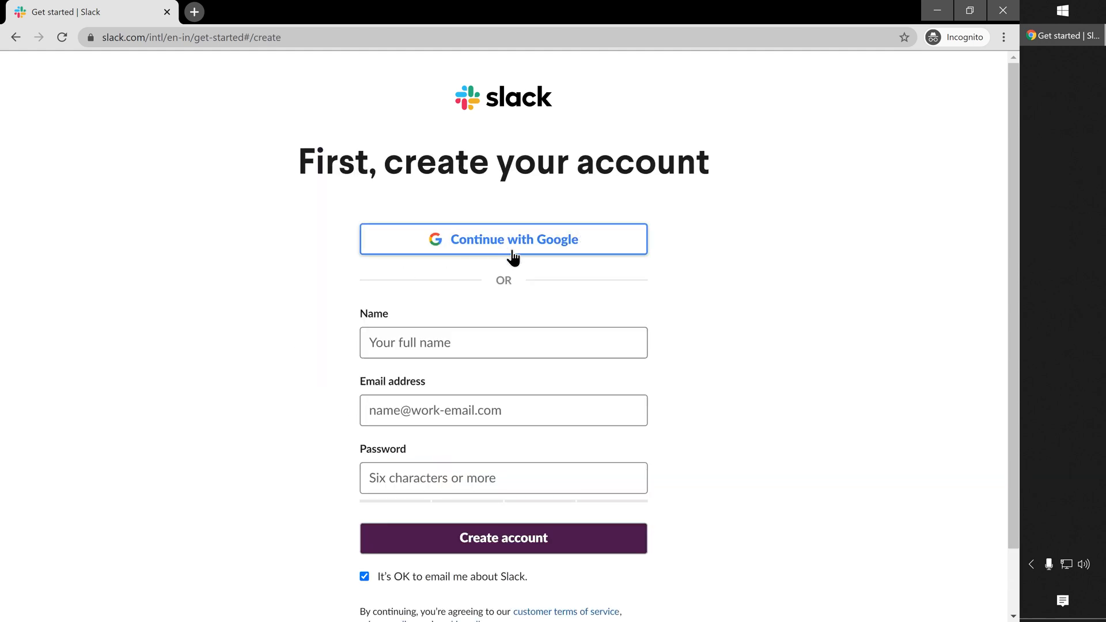
Submit the new account with marketing e-mails declined and enter the e-mailed six-digit verification code.
scroll(438, 407, down, 2)
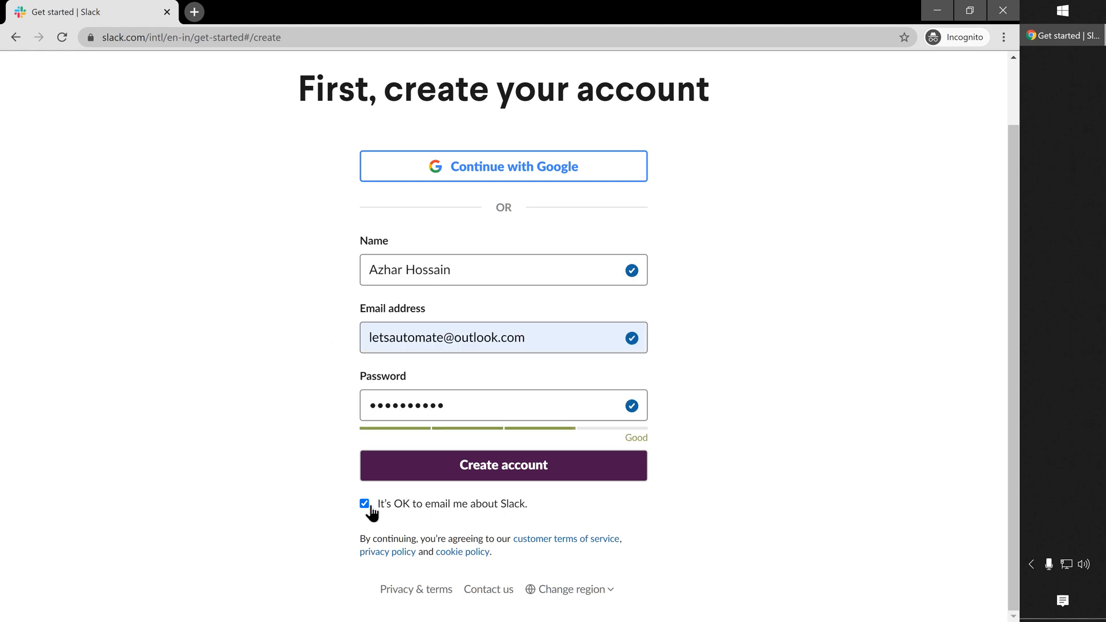
click(369, 507)
click(491, 467)
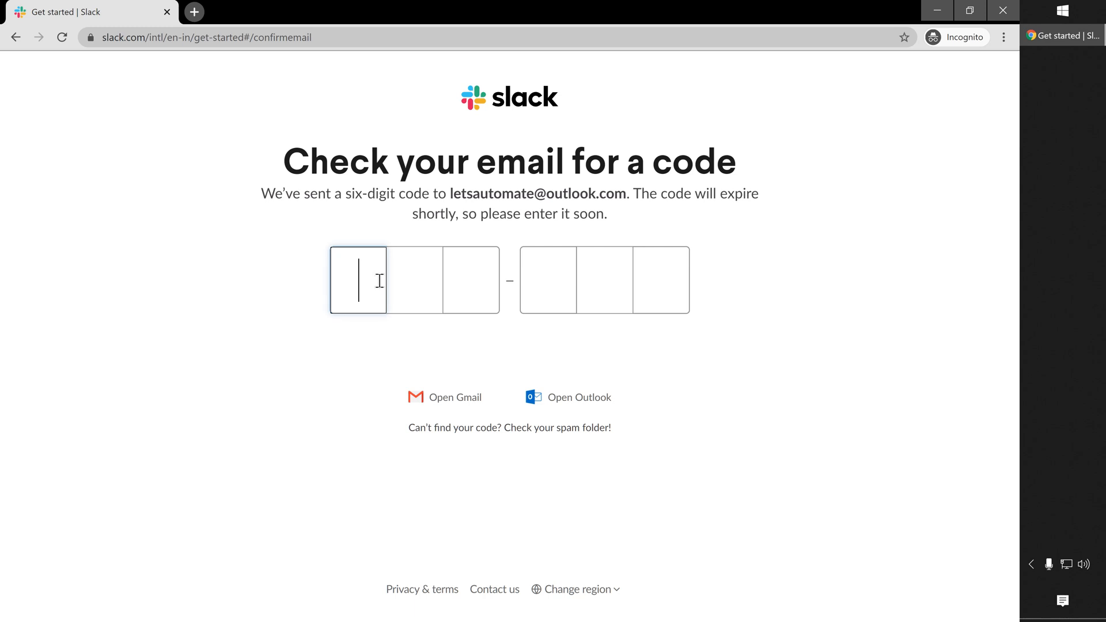
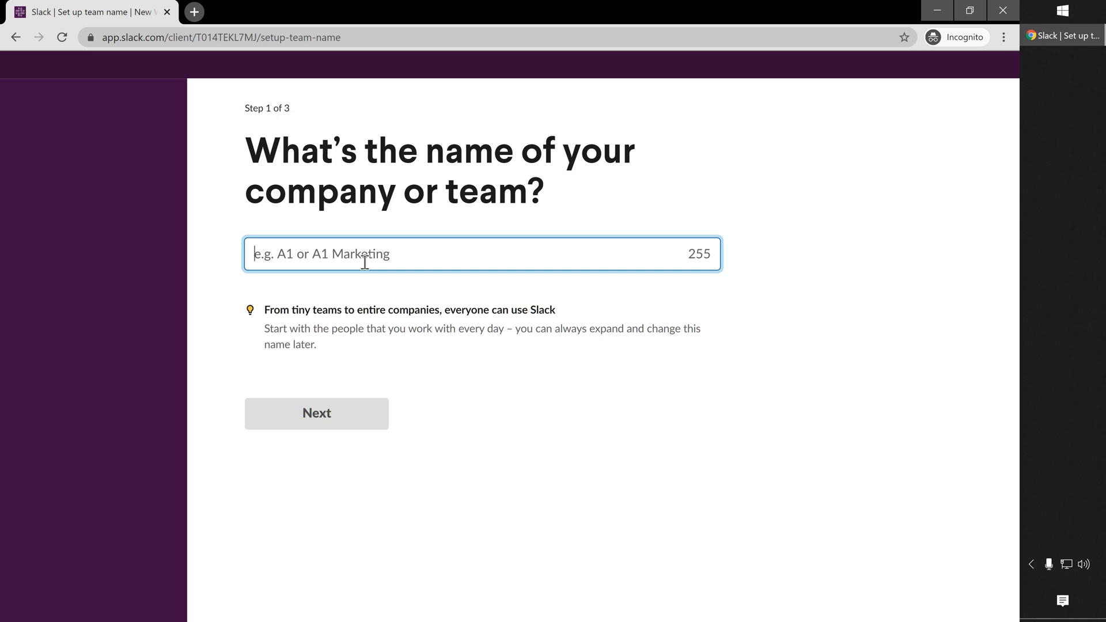
Name the workspace 'Let's Automate', pick Working on a project, and skip the usage and invite steps.
text(Let's )
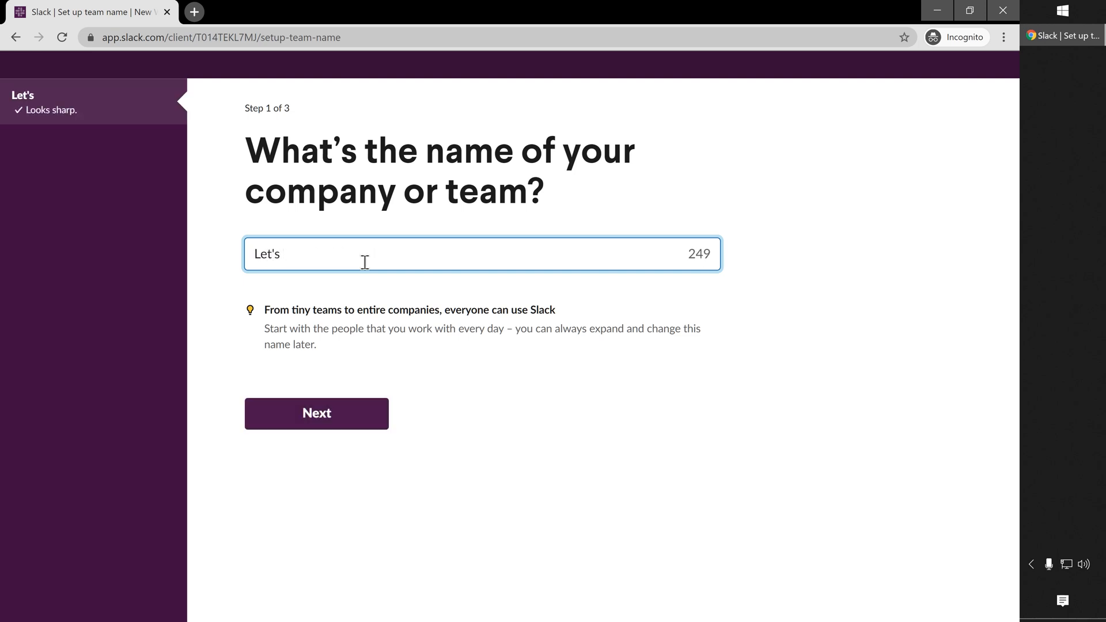
text(Automate)
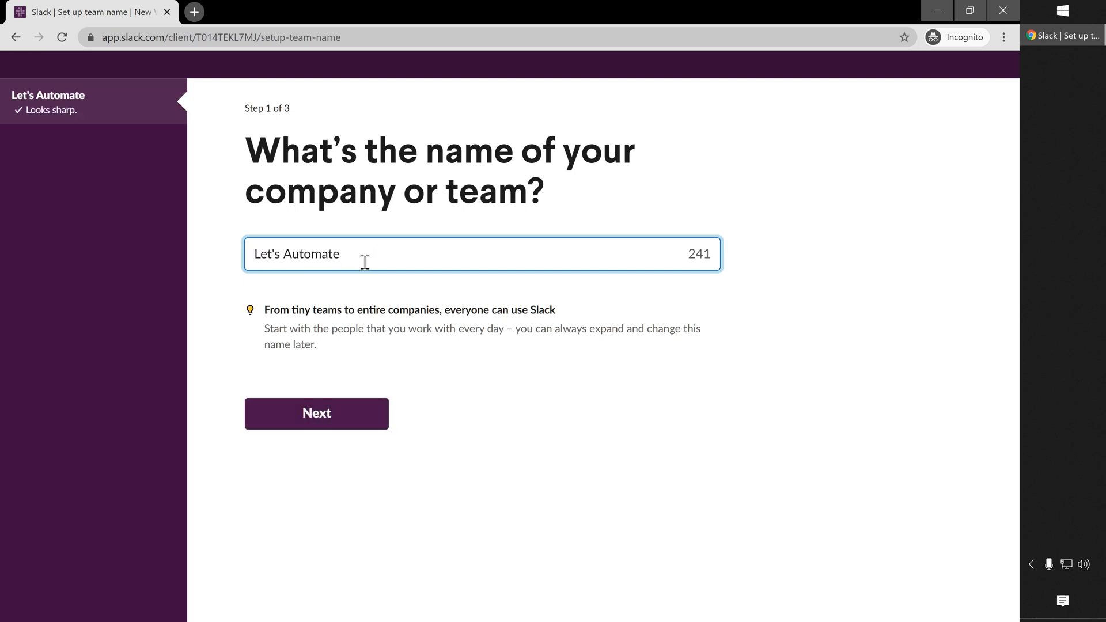
click(312, 428)
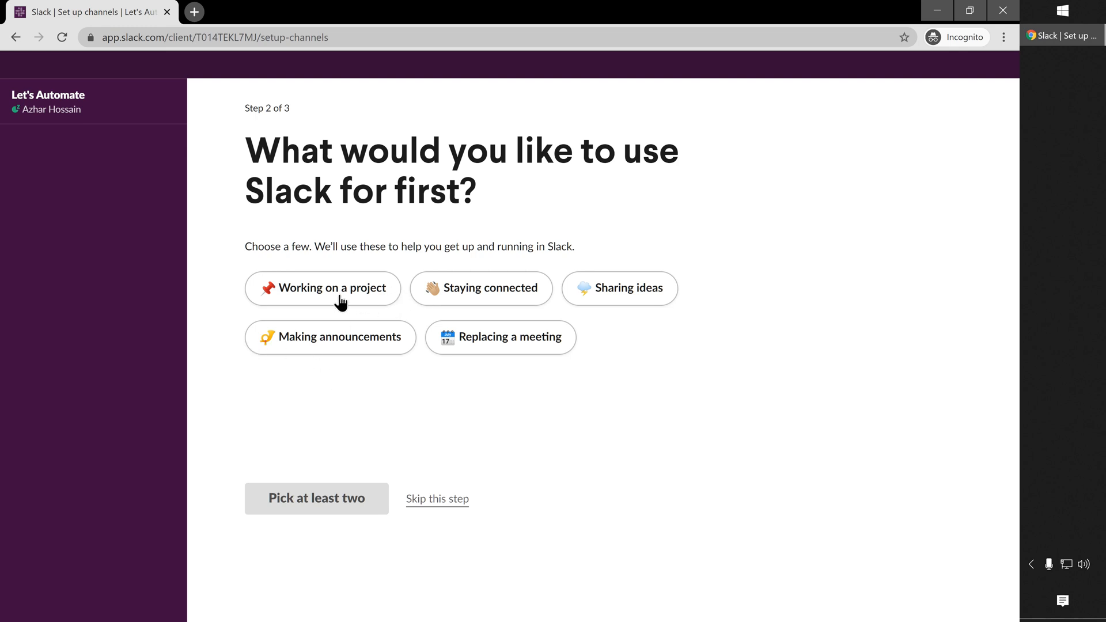
click(376, 298)
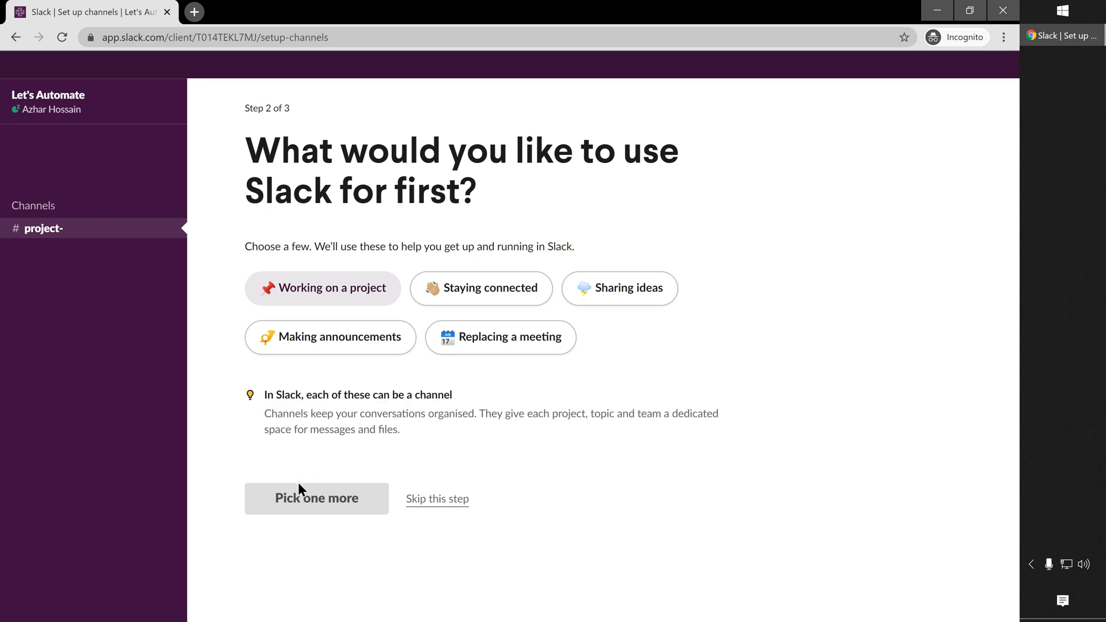
click(434, 499)
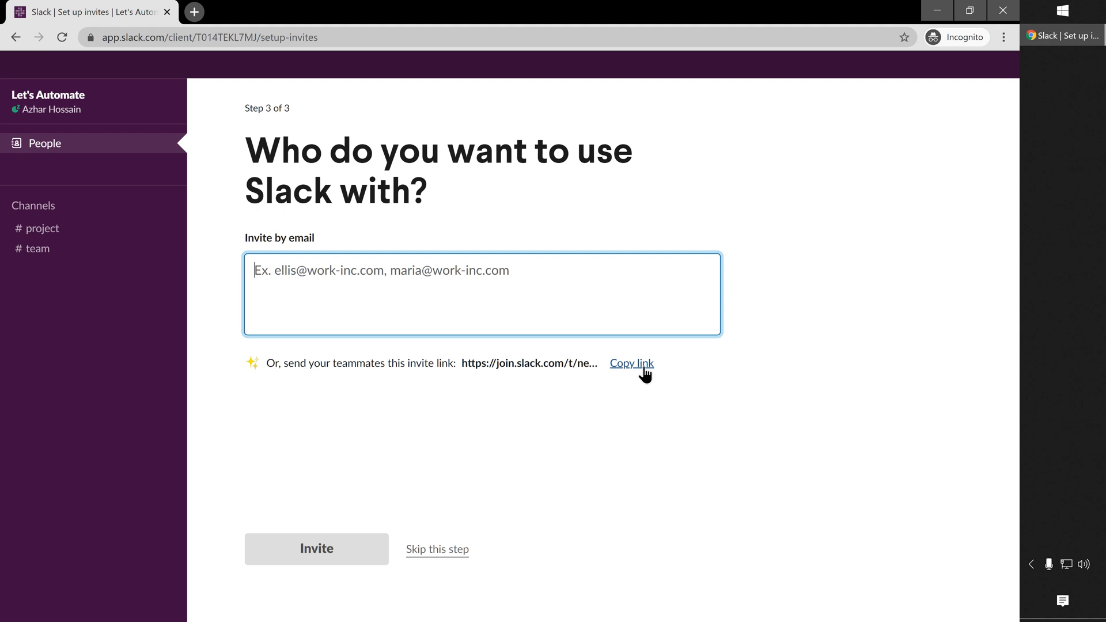
click(453, 554)
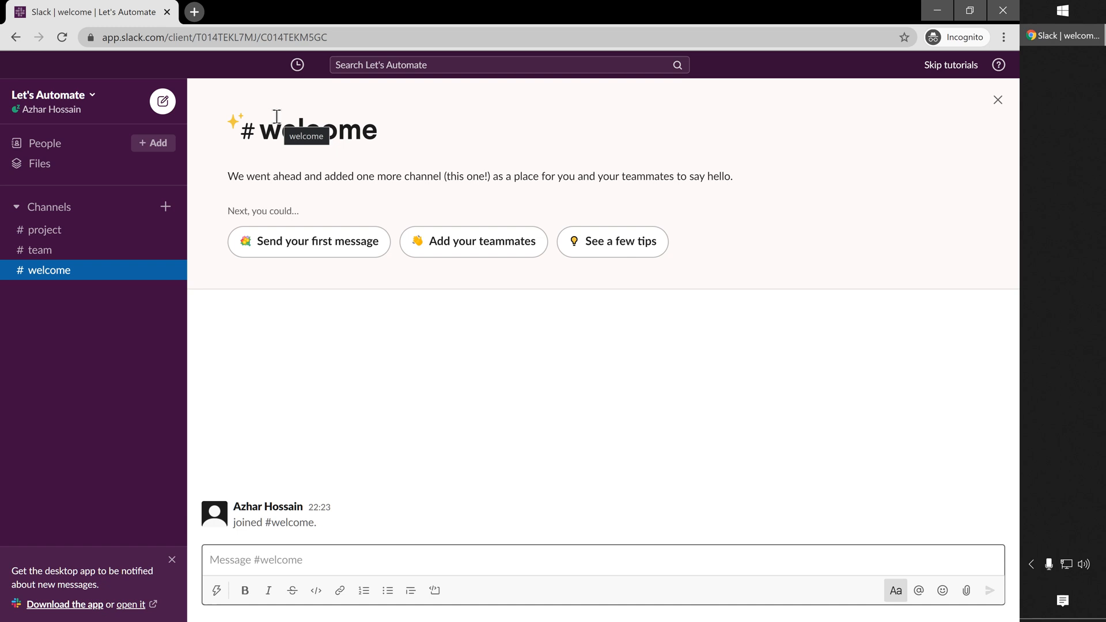
click(92, 96)
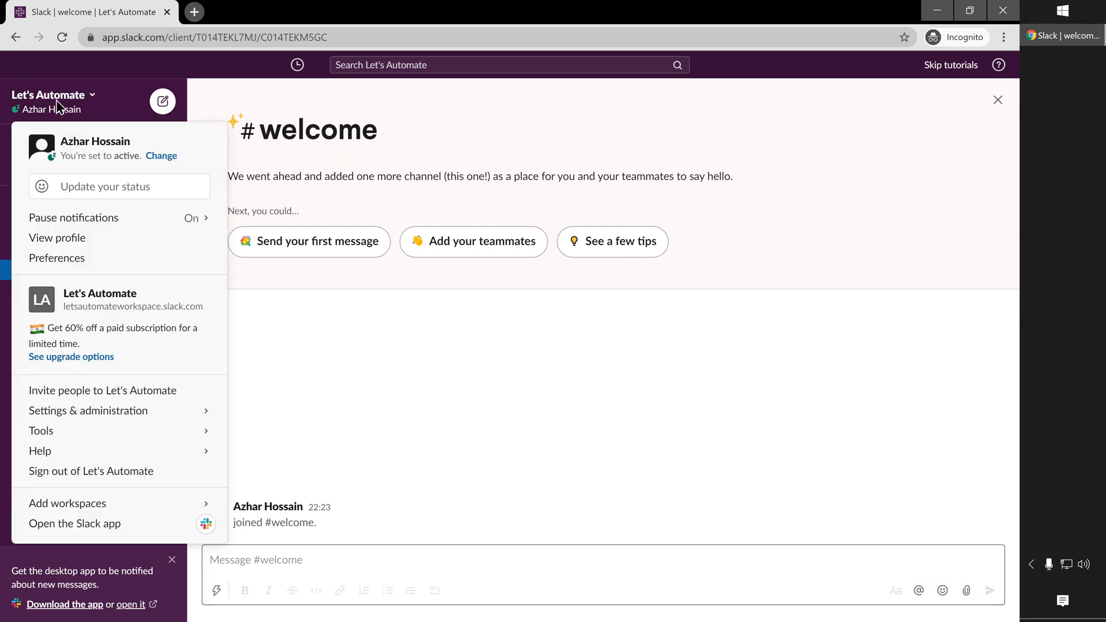
mouse_move(181, 412)
click(318, 355)
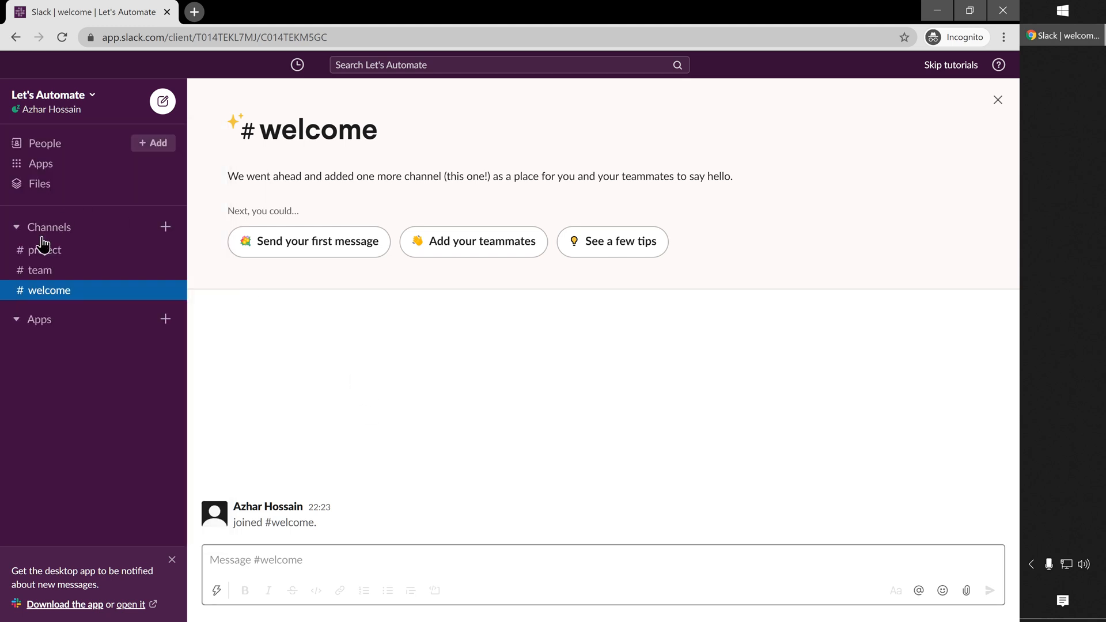
Create the channel 'bot-notifications' without adding people, then decline the paid subscription offer.
click(165, 228)
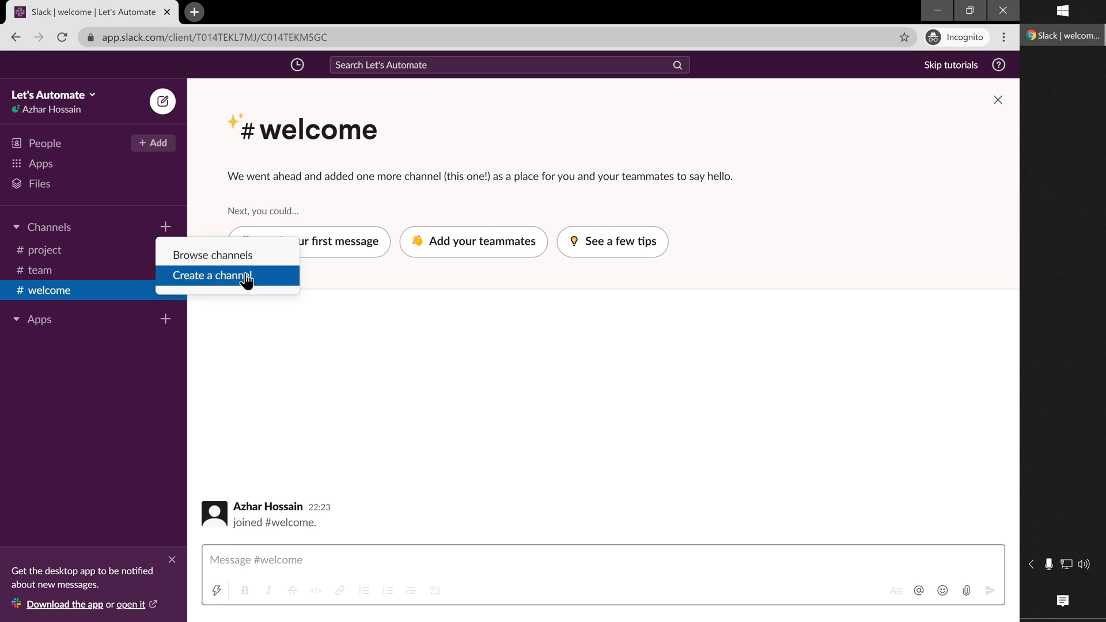
click(247, 281)
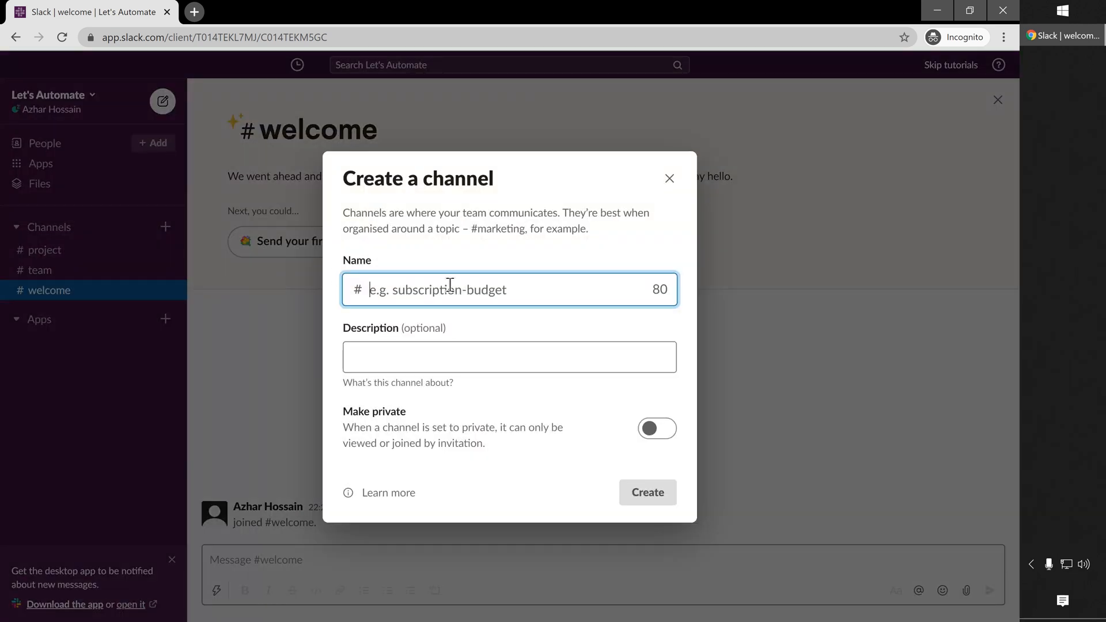
text(bot)
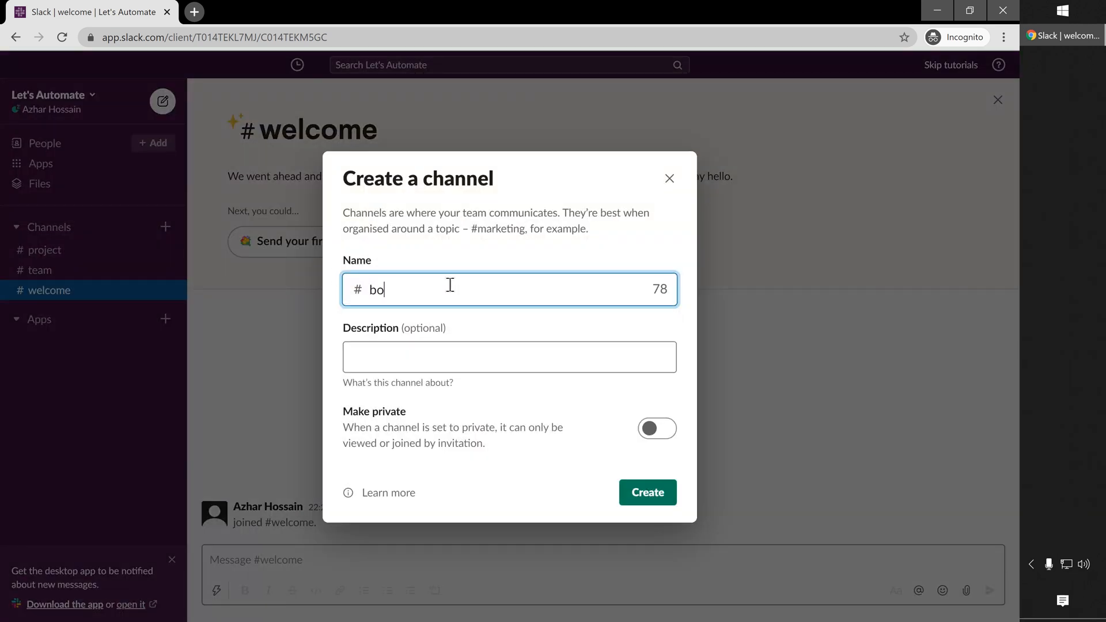
text(-notifications)
click(646, 492)
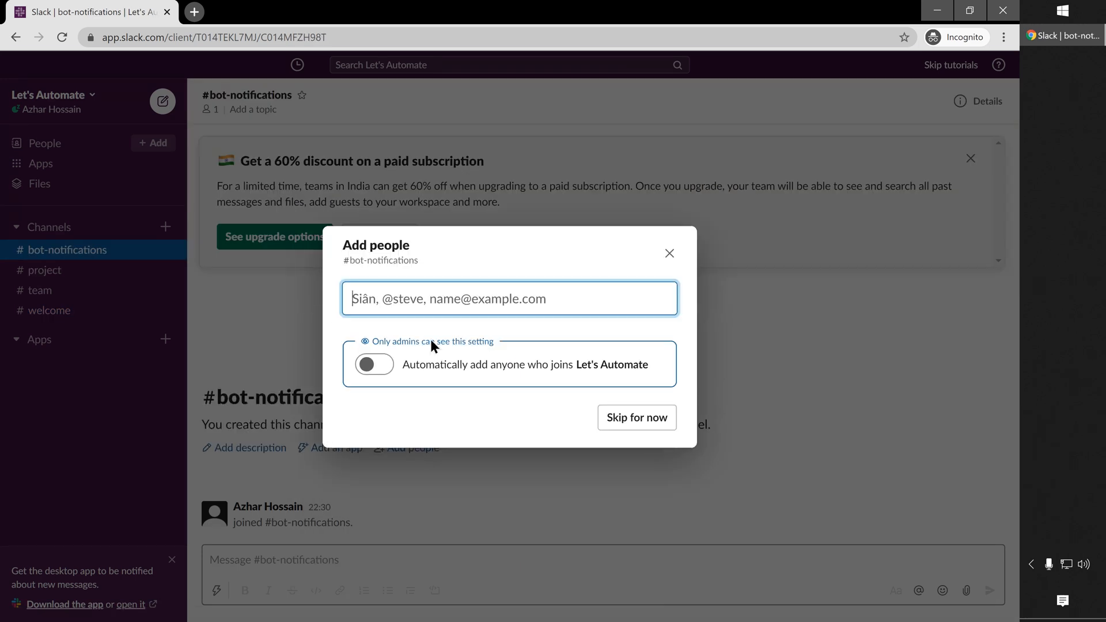
click(625, 417)
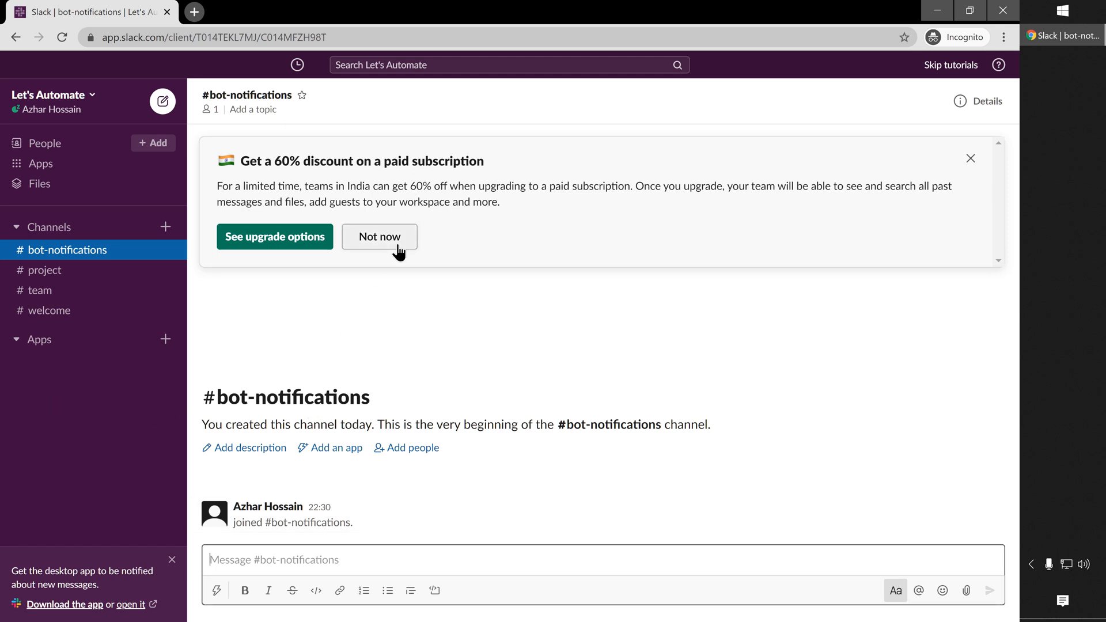
click(395, 242)
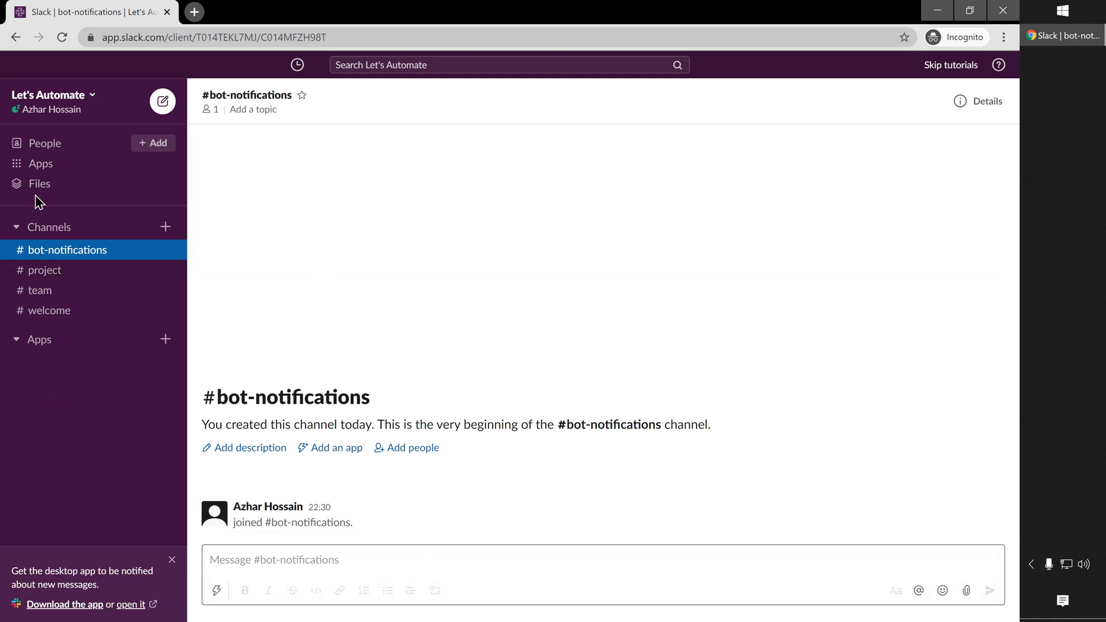
Open Manage apps from Settings & administration and search the App Directory for 'webhook'.
click(87, 103)
mouse_move(155, 414)
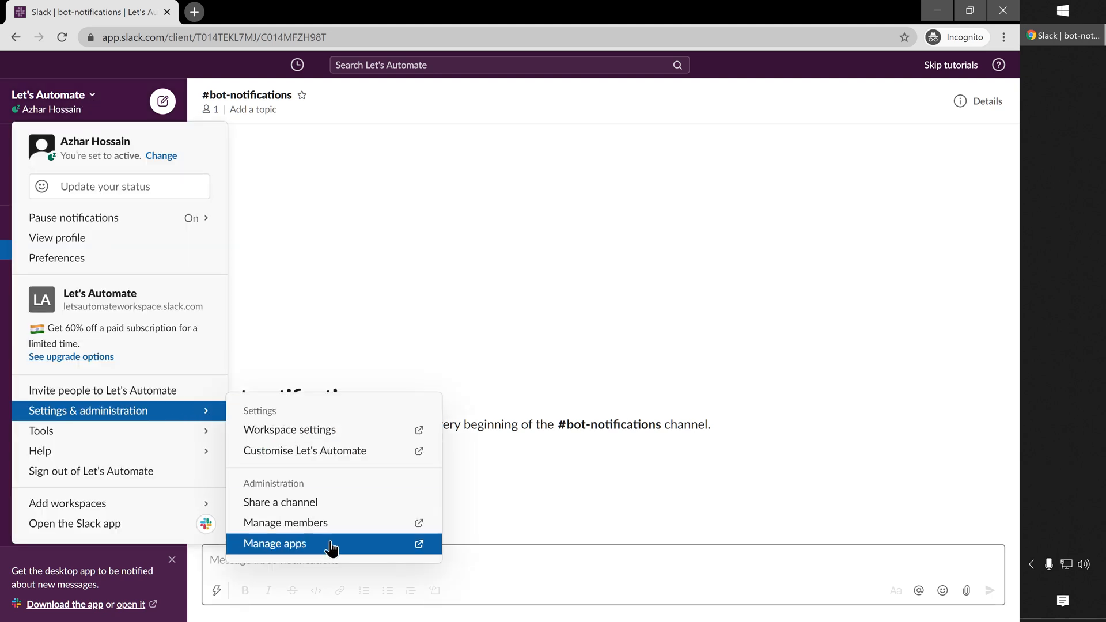
click(371, 543)
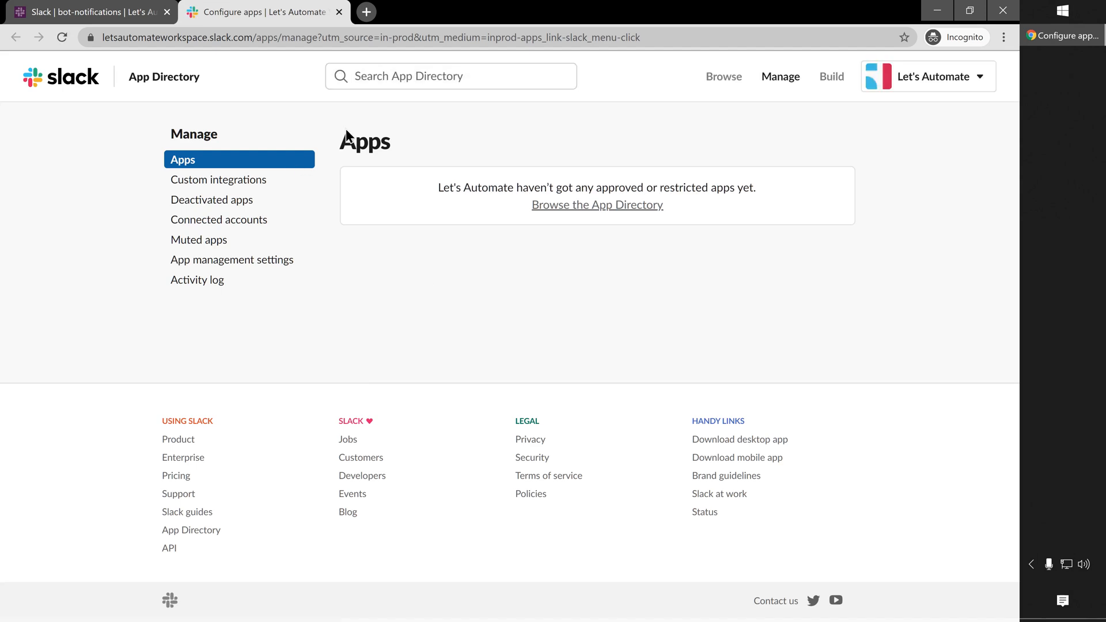
click(456, 75)
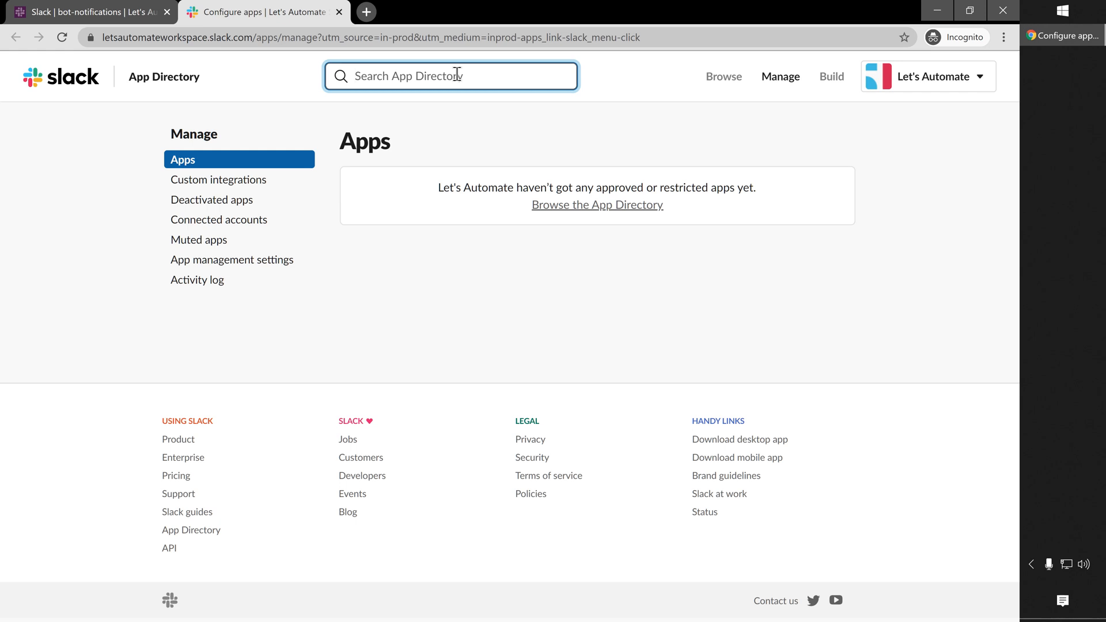
text(web)
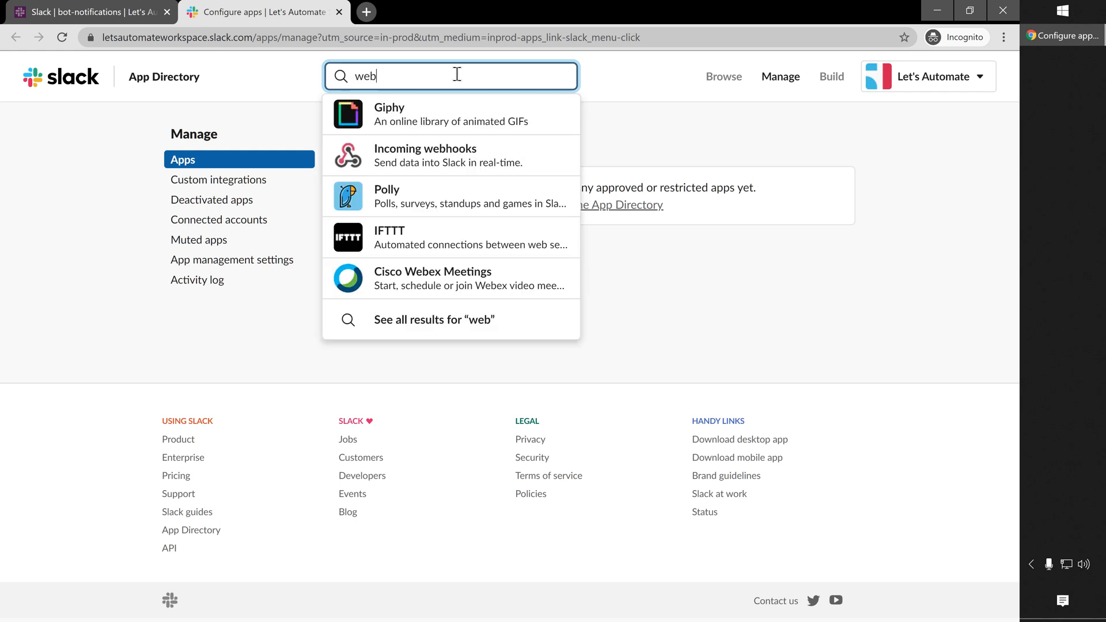
text(hook)
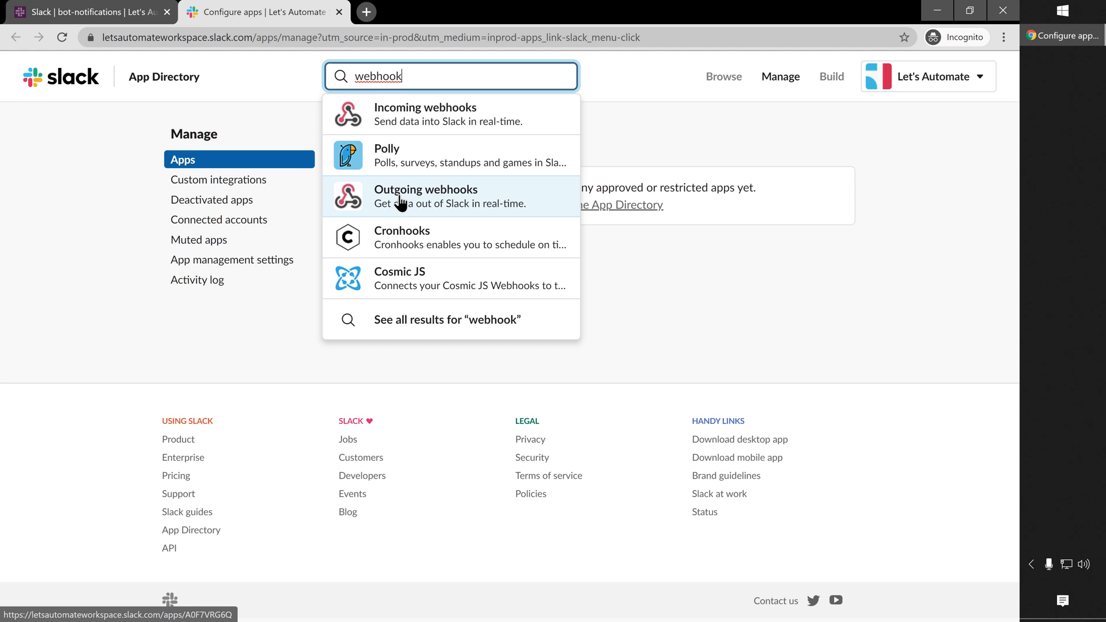
Add the Incoming webhooks app with #bot-notifications as its Post to channel.
click(505, 118)
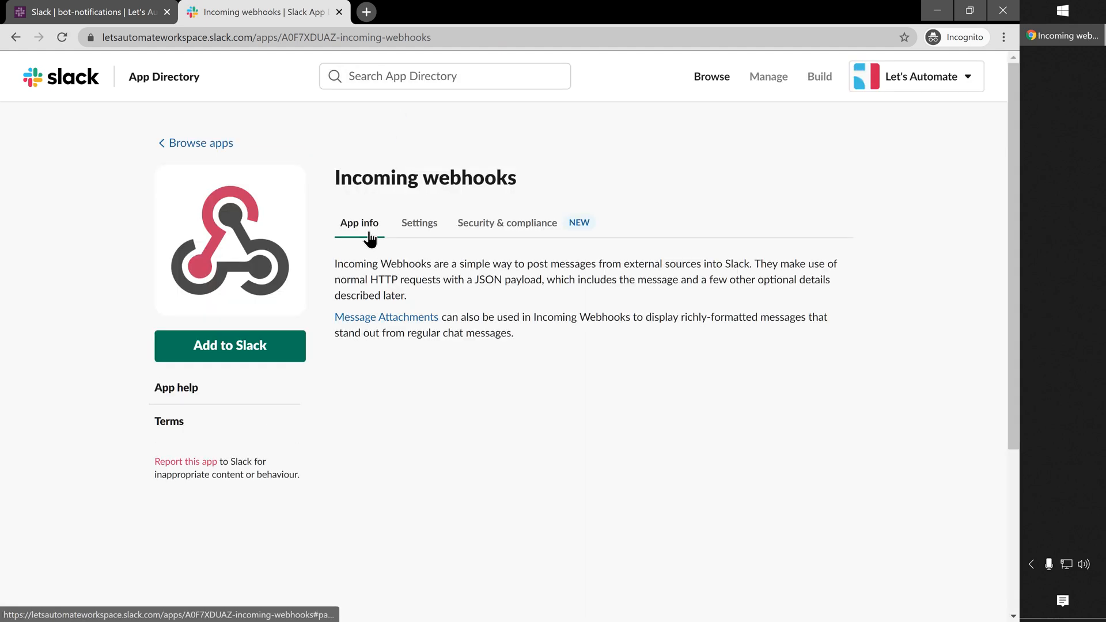
scroll(453, 407, down, 1)
scroll(452, 406, down, 1)
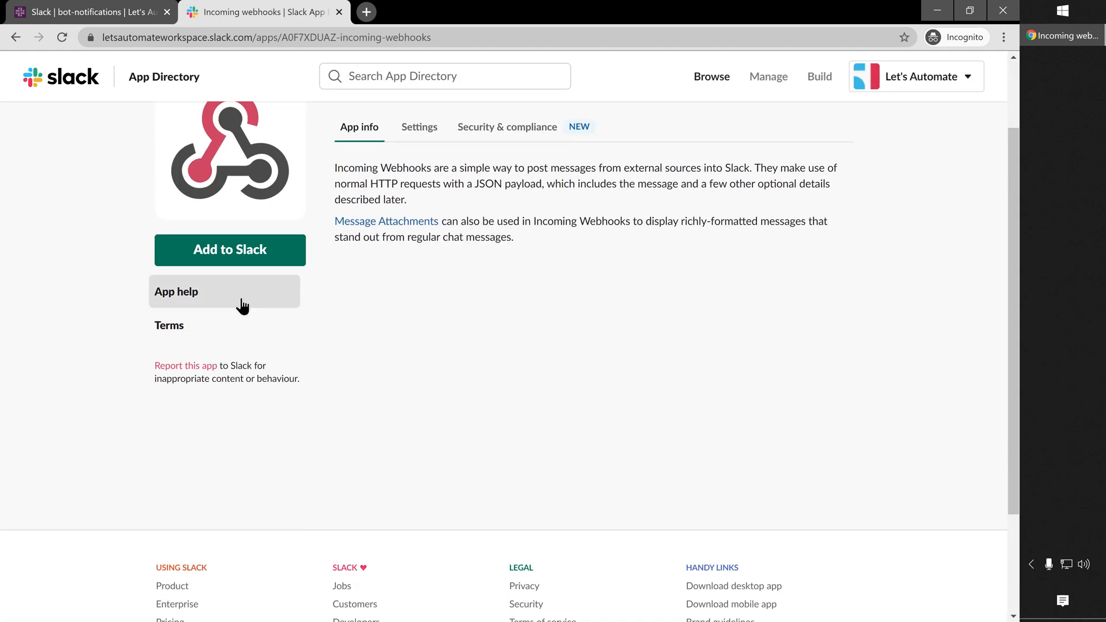
click(266, 260)
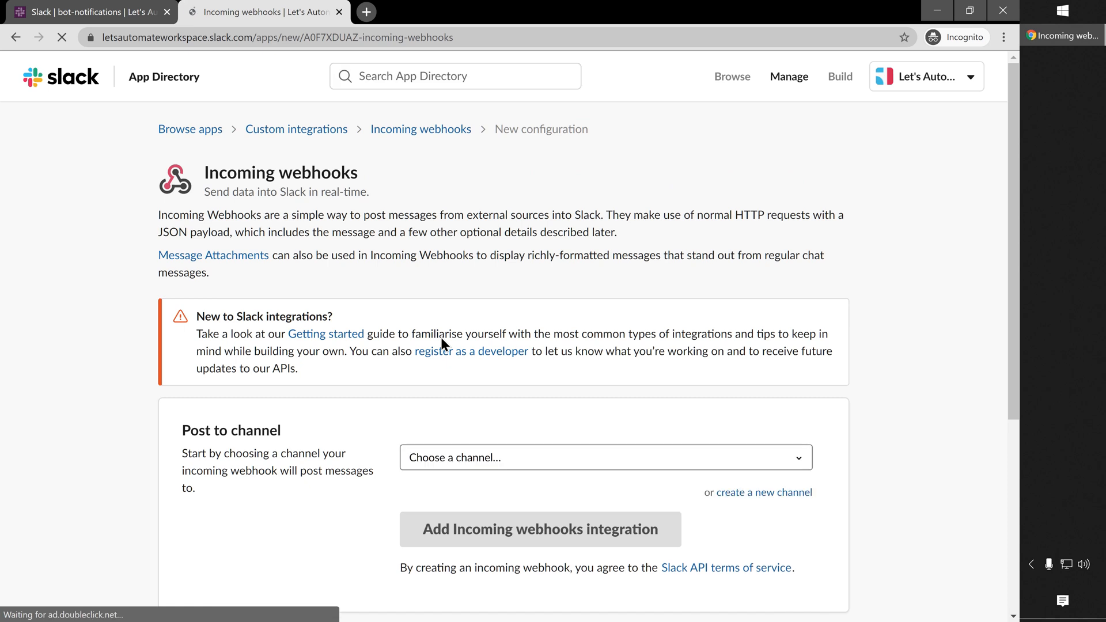
scroll(441, 340, down, 2)
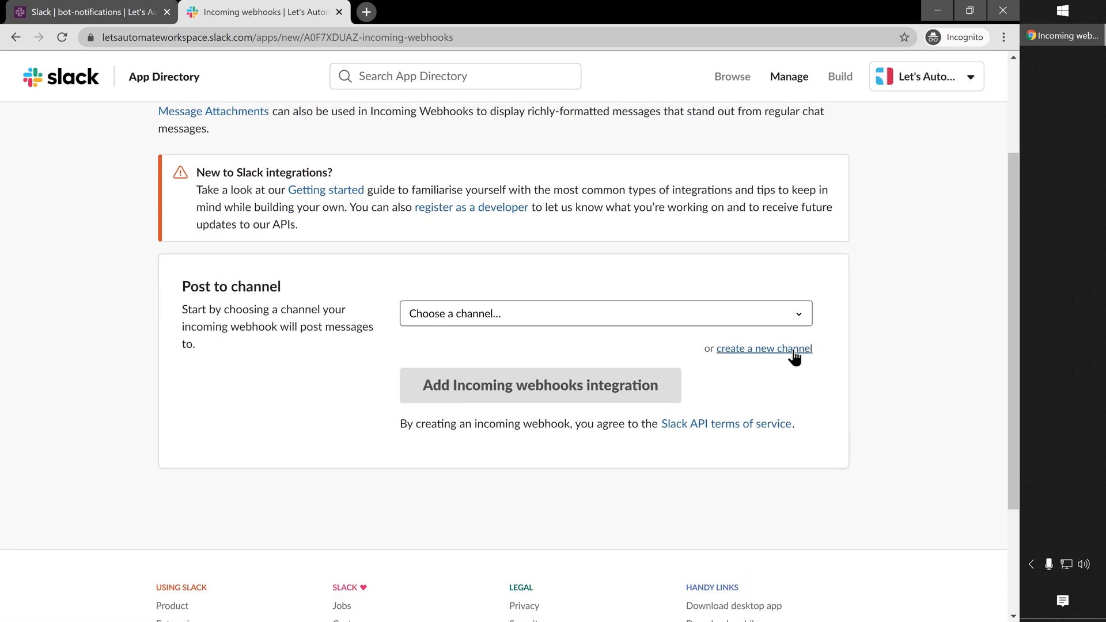
click(756, 321)
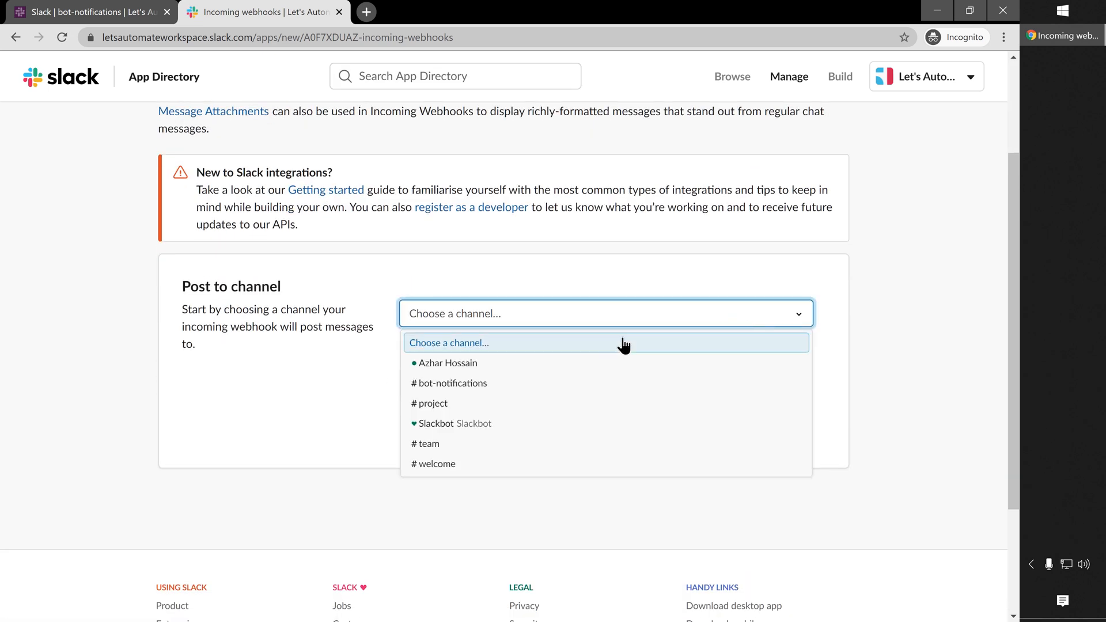
click(501, 388)
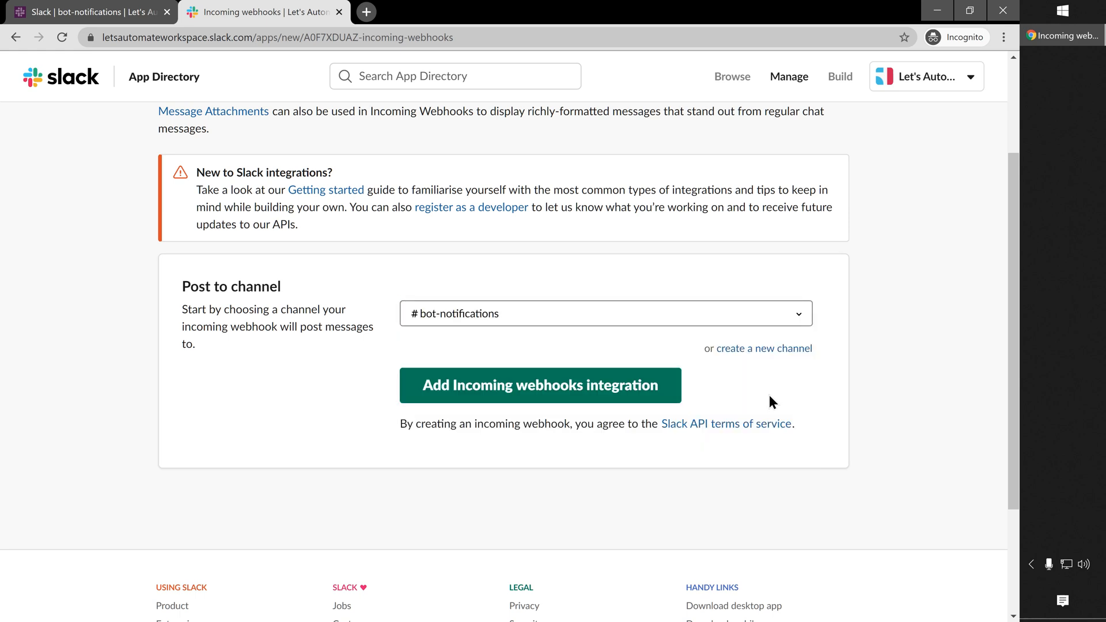
scroll(836, 375, down, 1)
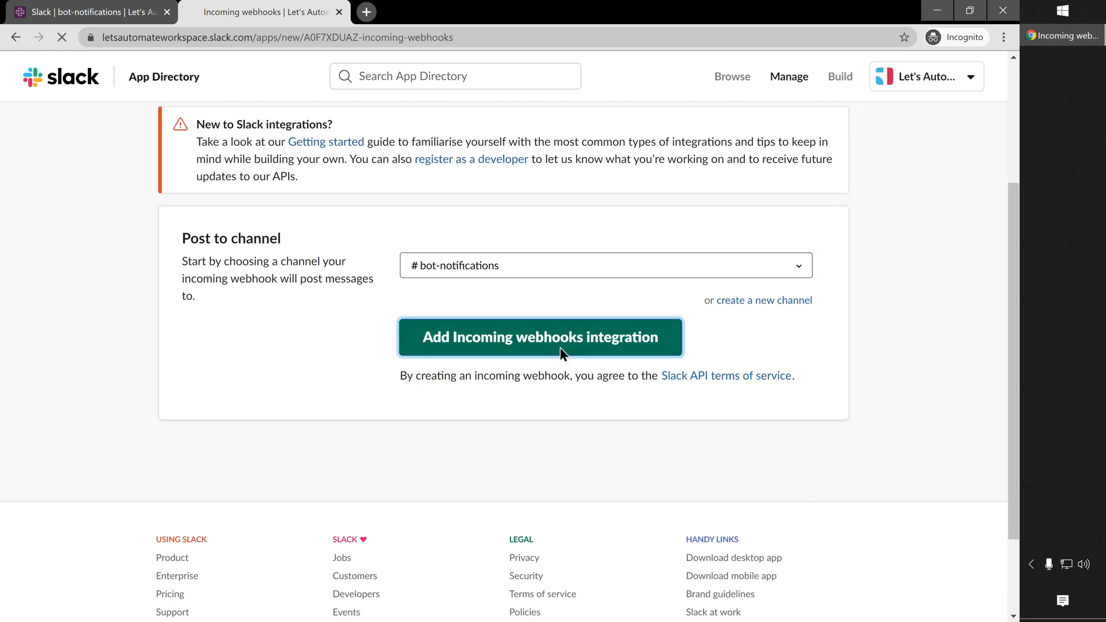
click(556, 328)
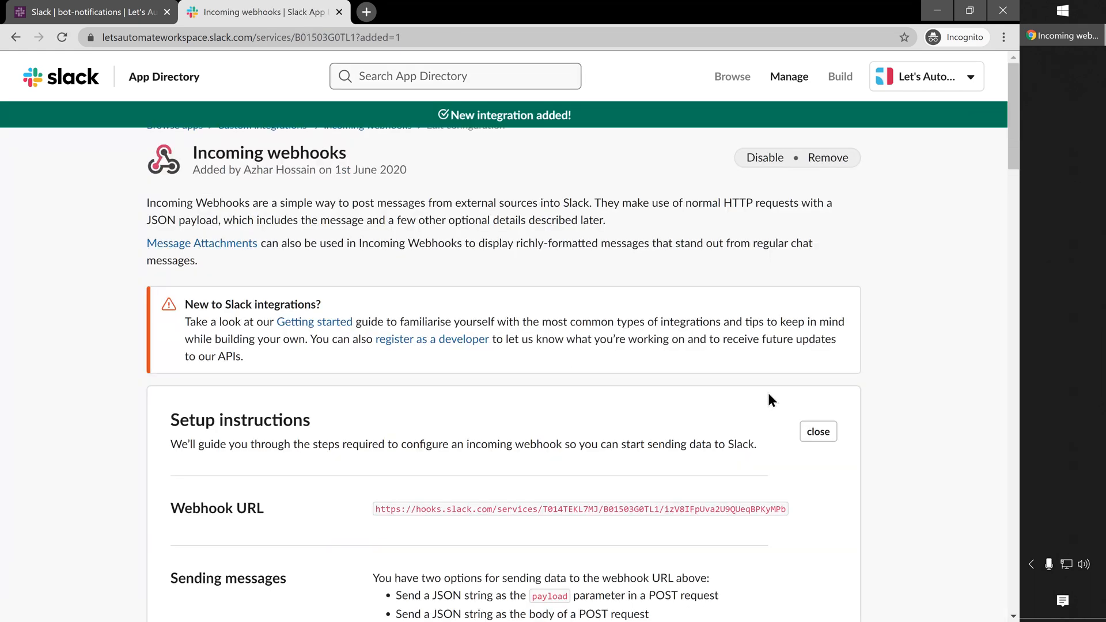
Read through the webhook setup instructions and copy the Webhook URL from Integration settings.
scroll(771, 399, down, 2)
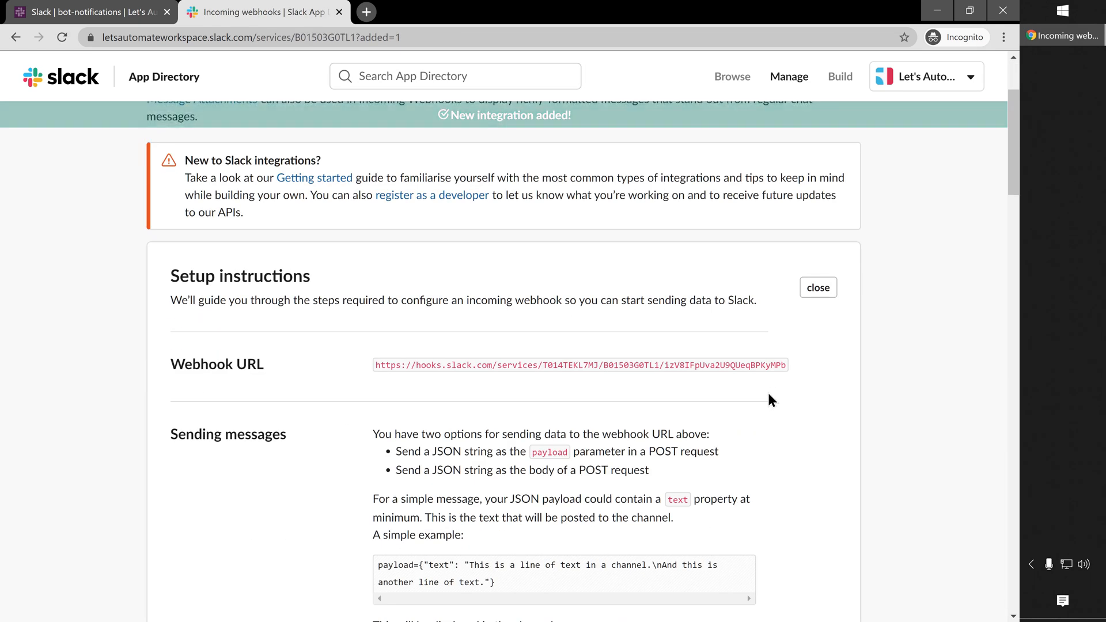
scroll(769, 396, down, 9)
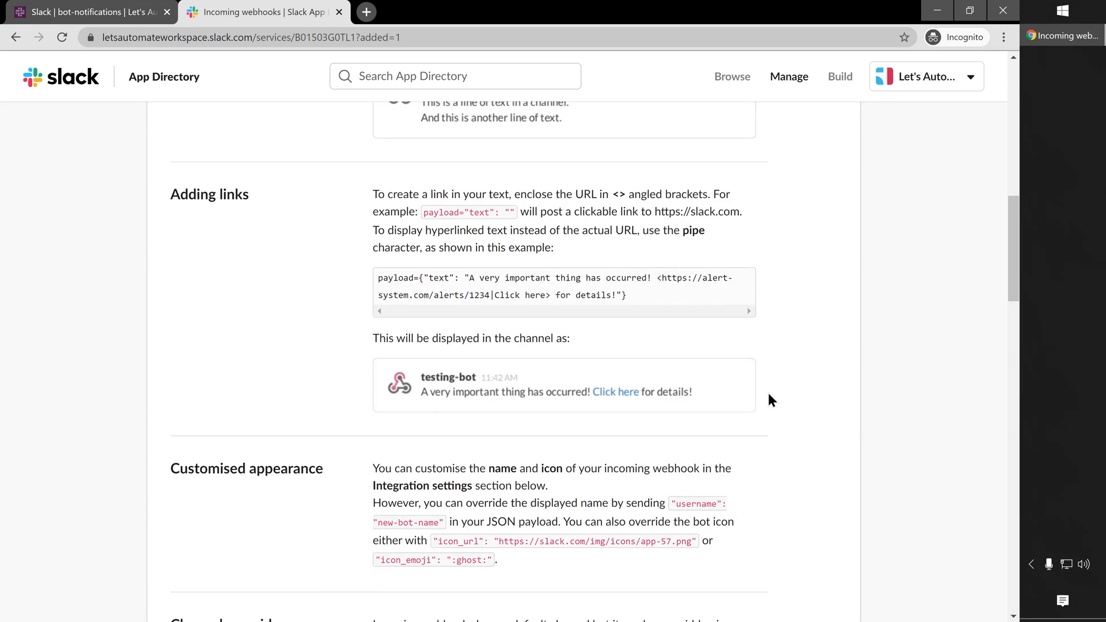
scroll(771, 399, down, 6)
scroll(771, 398, up, 5)
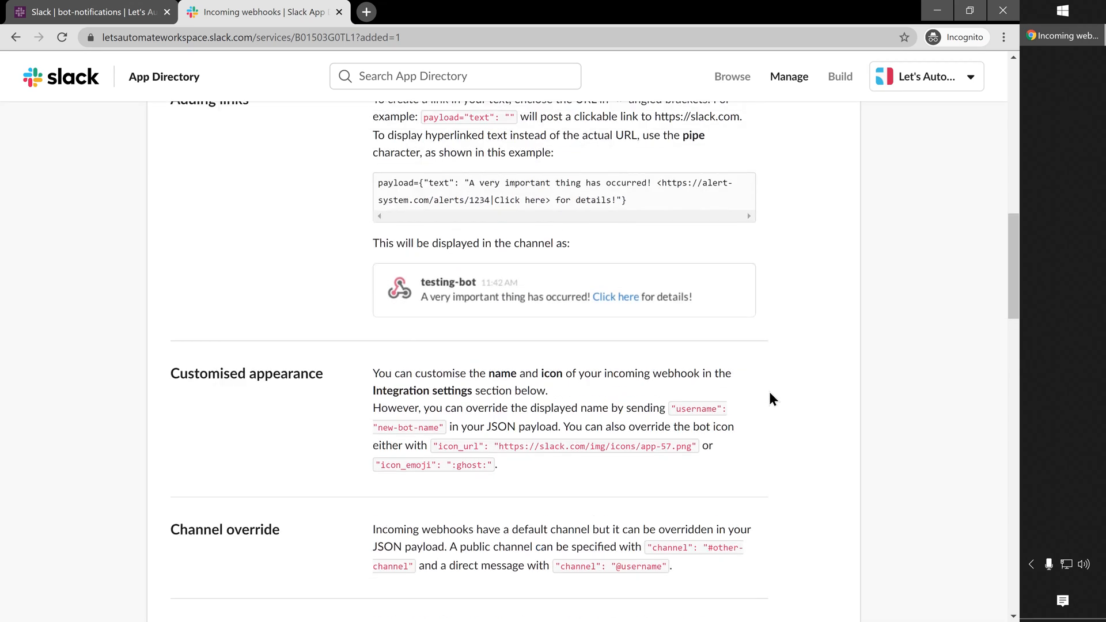
scroll(772, 399, down, 6)
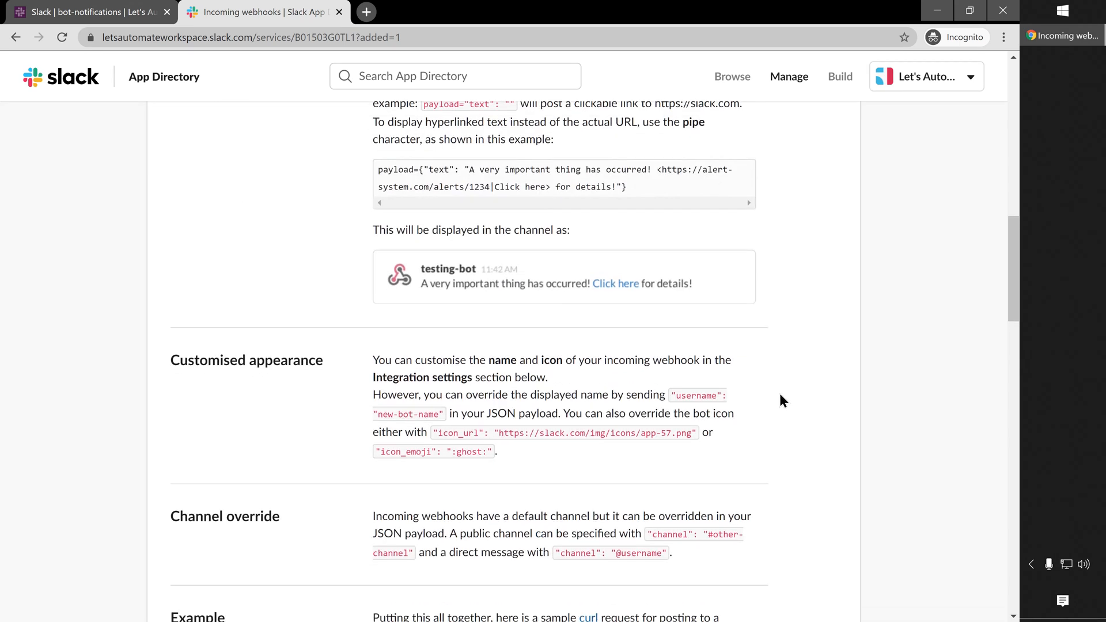
scroll(781, 392, down, 3)
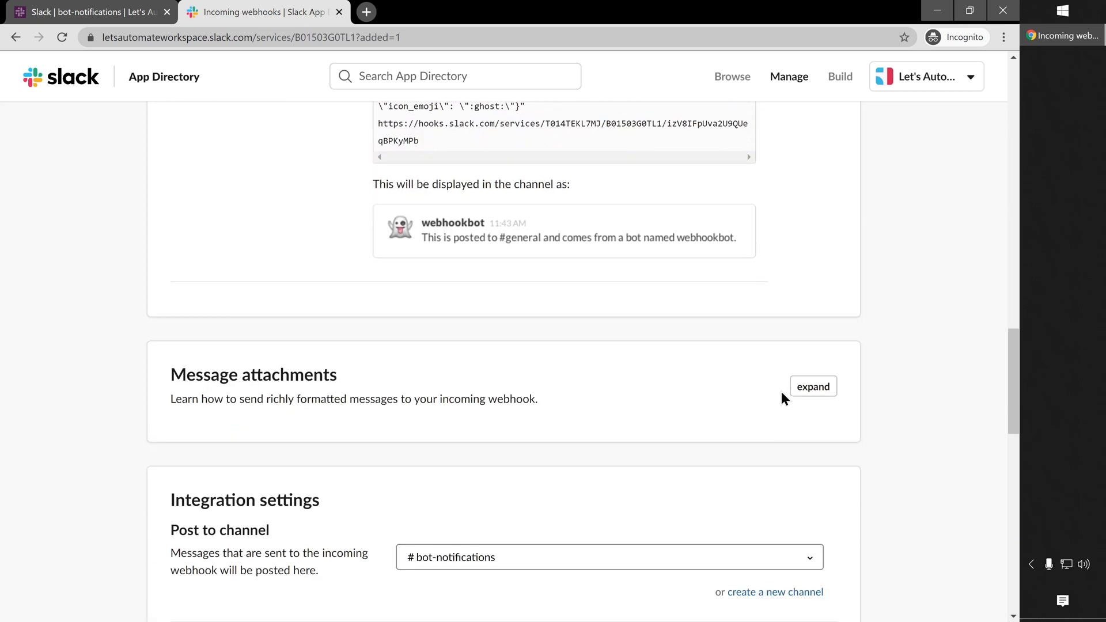
scroll(781, 392, up, 7)
scroll(782, 391, up, 11)
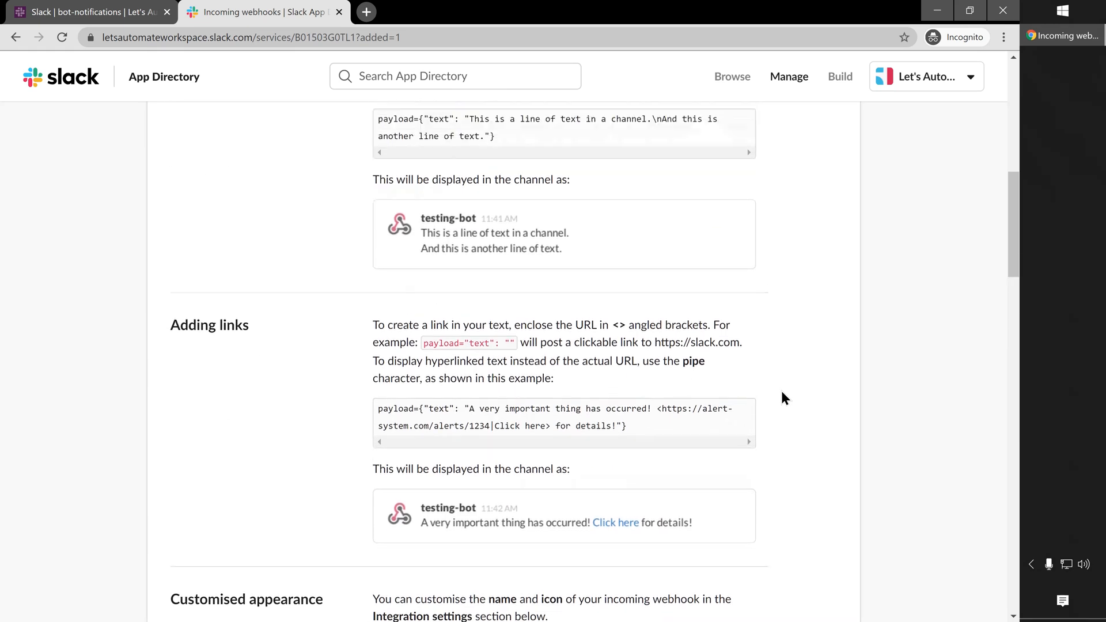
scroll(781, 397, up, 1)
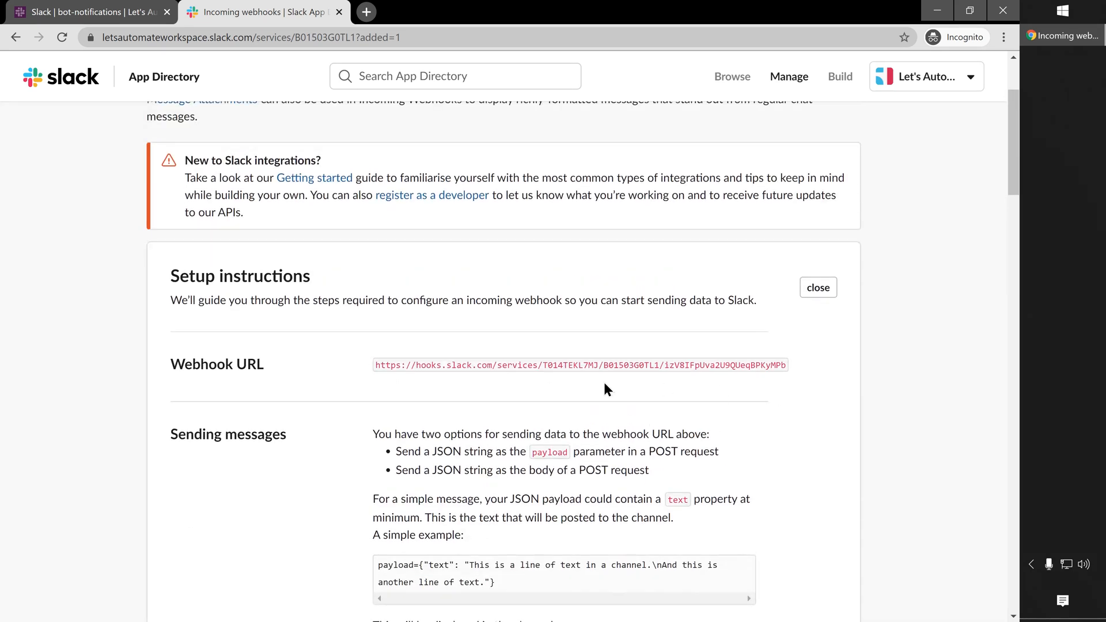
scroll(504, 365, down, 20)
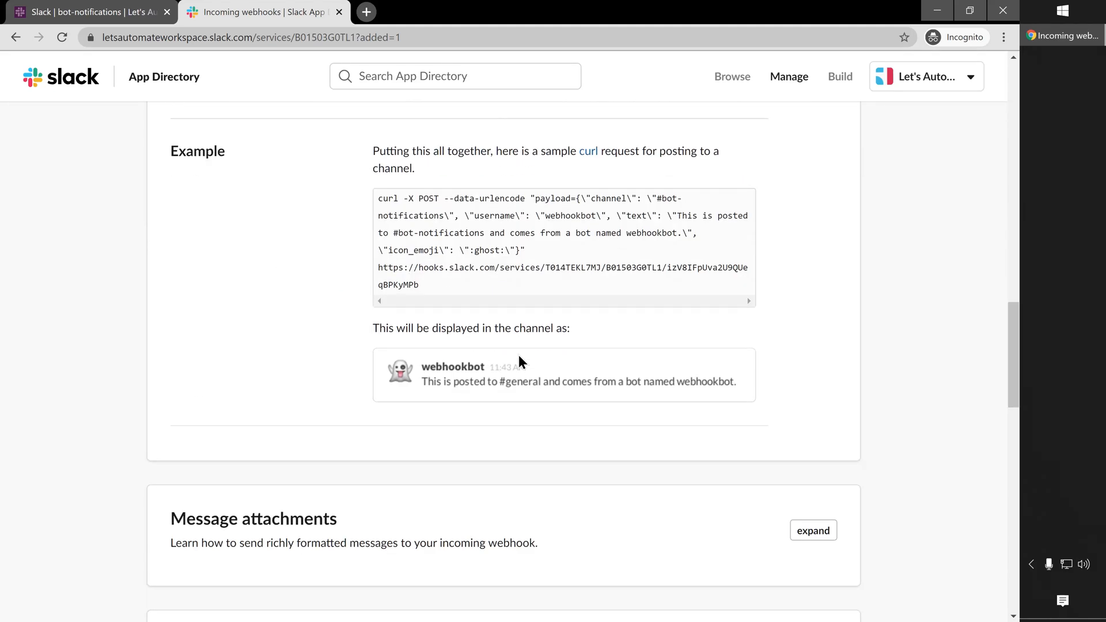
scroll(519, 356, down, 7)
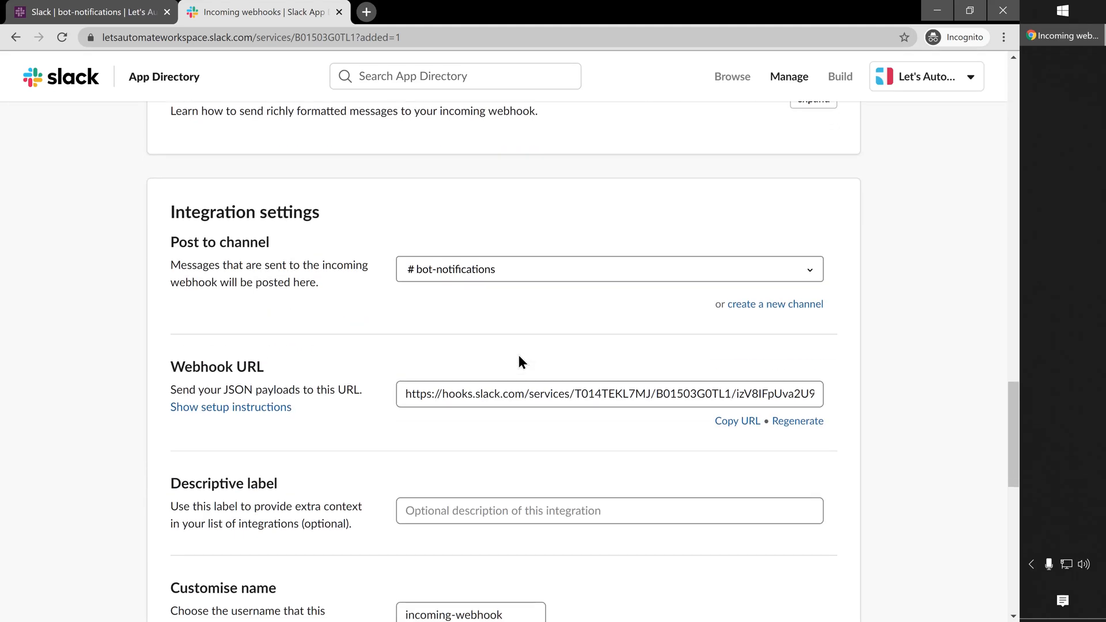
scroll(519, 356, down, 2)
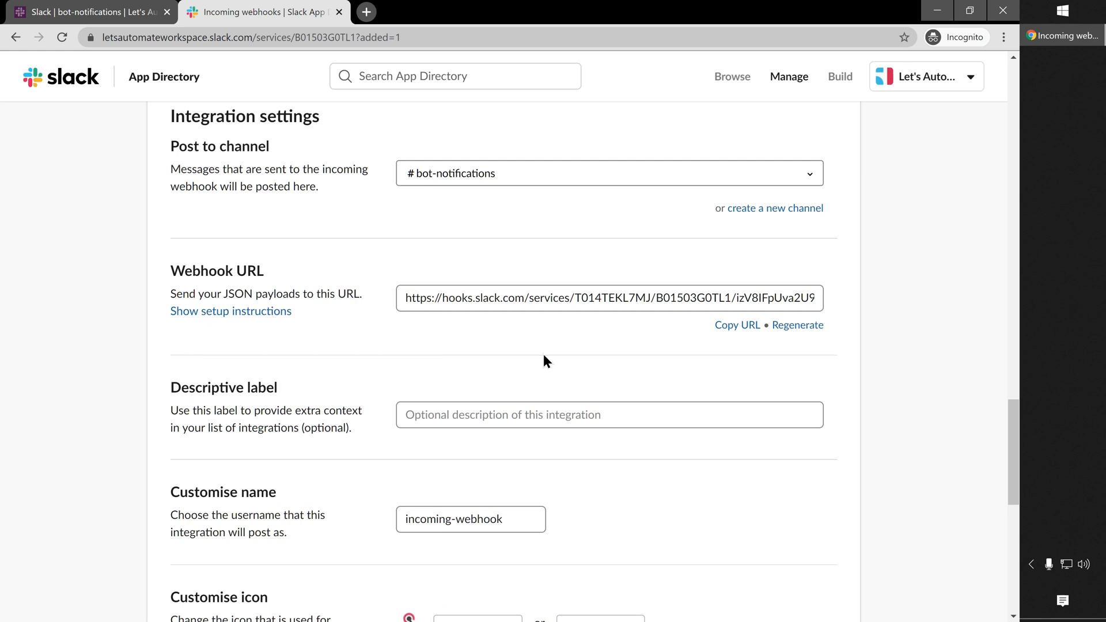
click(738, 326)
click(1058, 8)
Paste the copied webhook URL into a new Notepad document.
text(notepad)
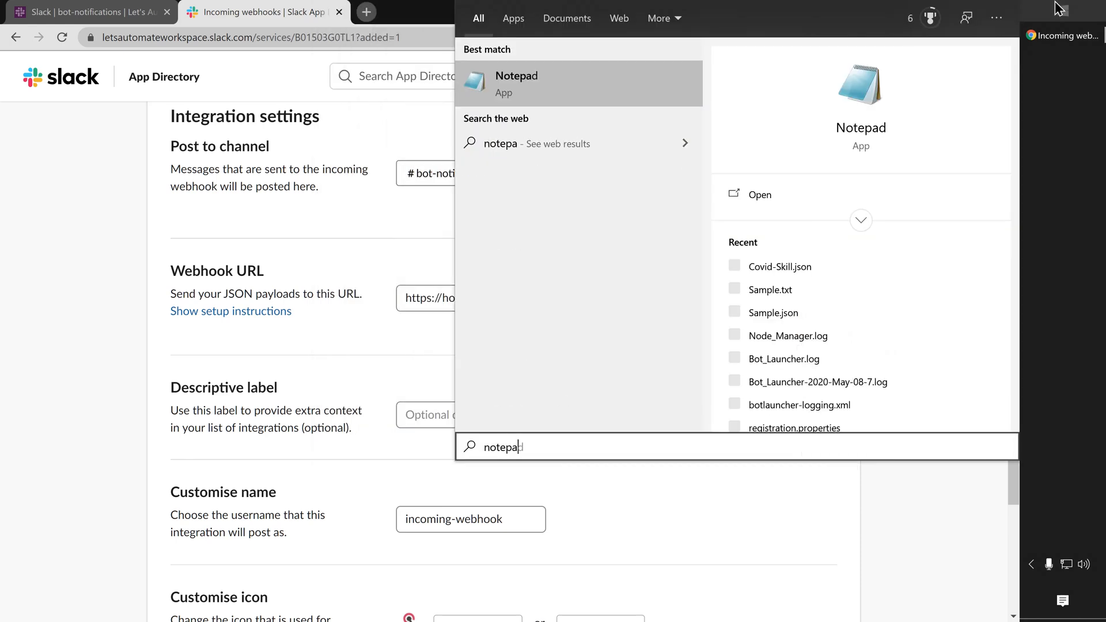
key(Return)
key(ctrl+v)
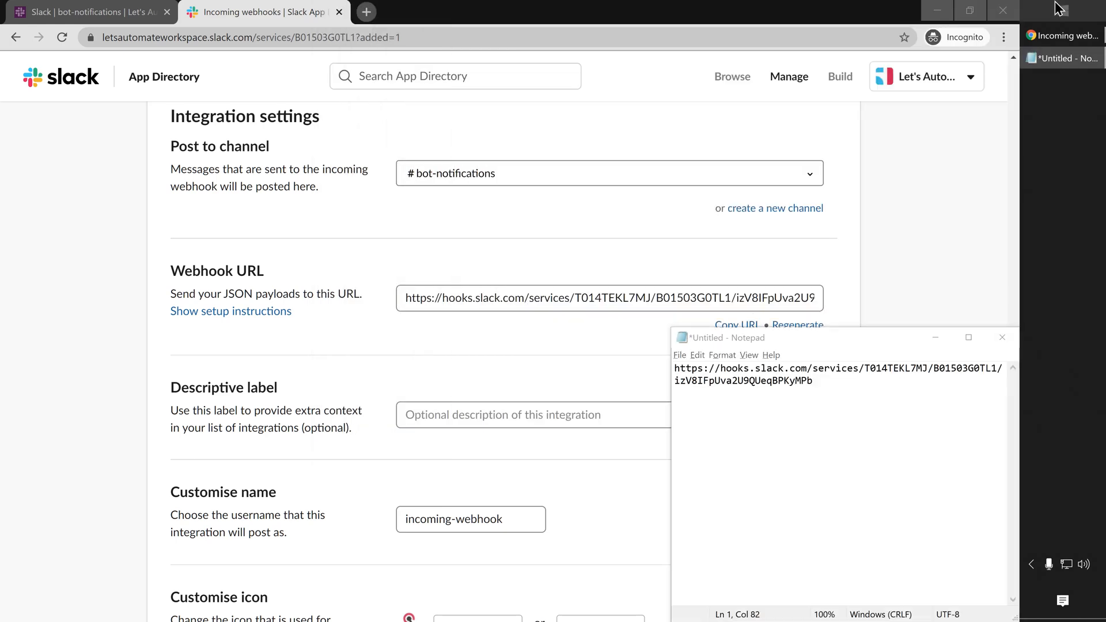
key(alt+Tab)
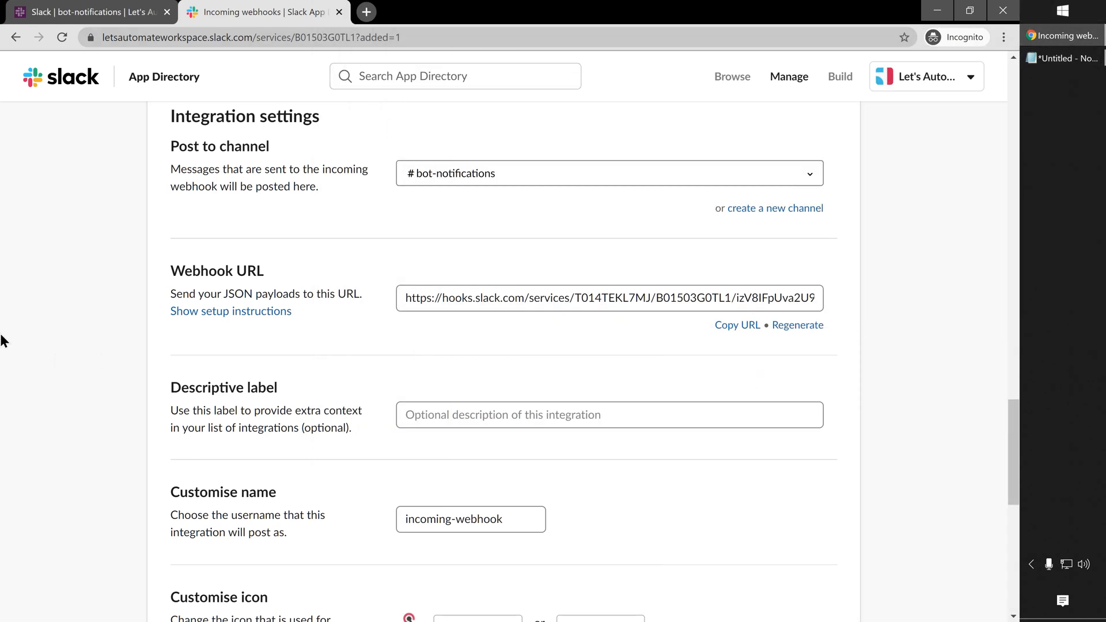
Back on the Slack settings page, select the default name 'incoming-webhook' in Customise name.
scroll(121, 335, down, 3)
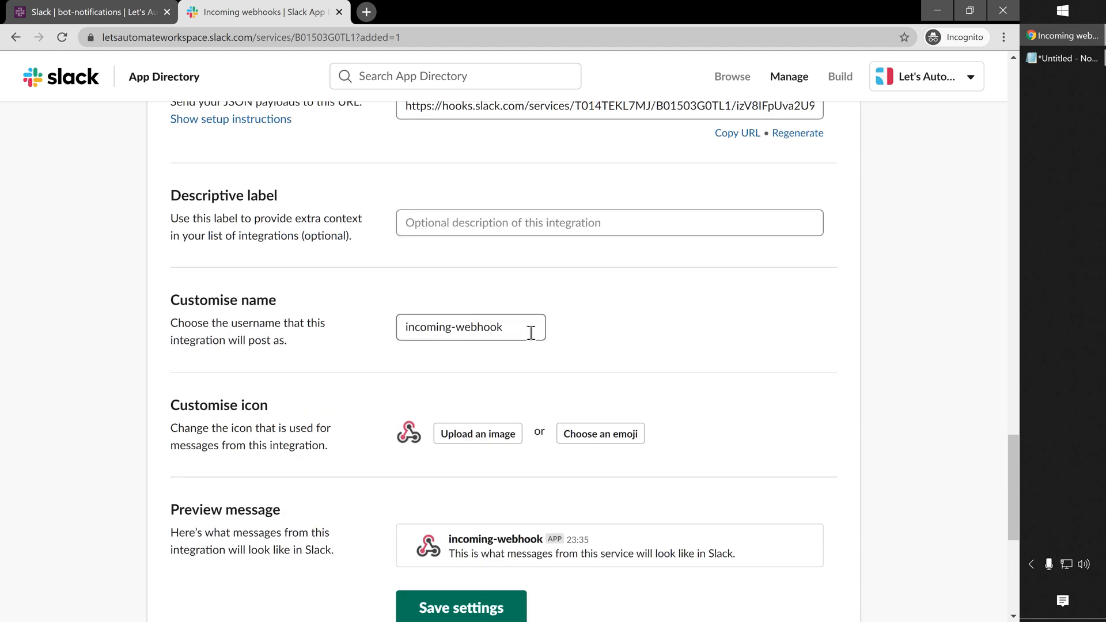
drag(530, 328, 408, 328)
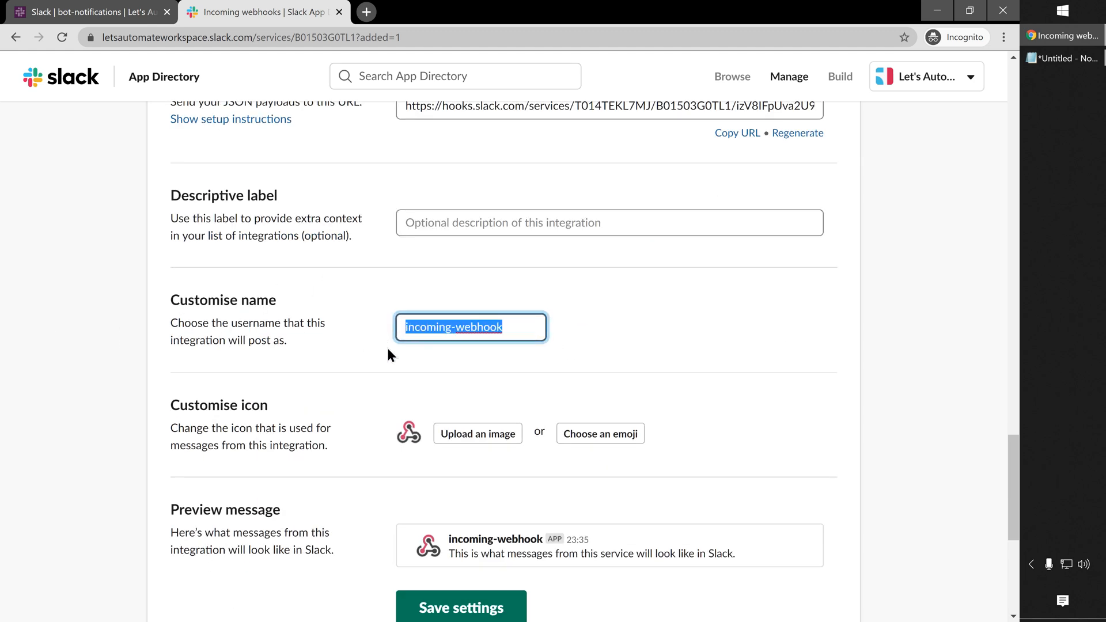
scroll(387, 350, down, 3)
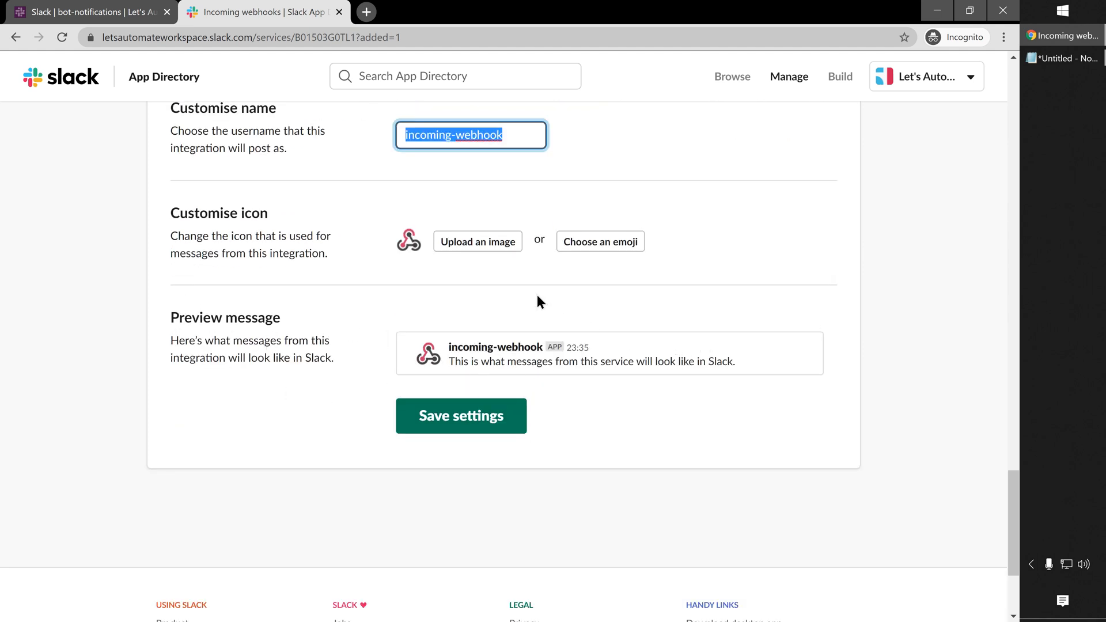
scroll(538, 300, up, 2)
Rename the webhook integration from 'incoming-webhook' to 'Bot'.
click(514, 225)
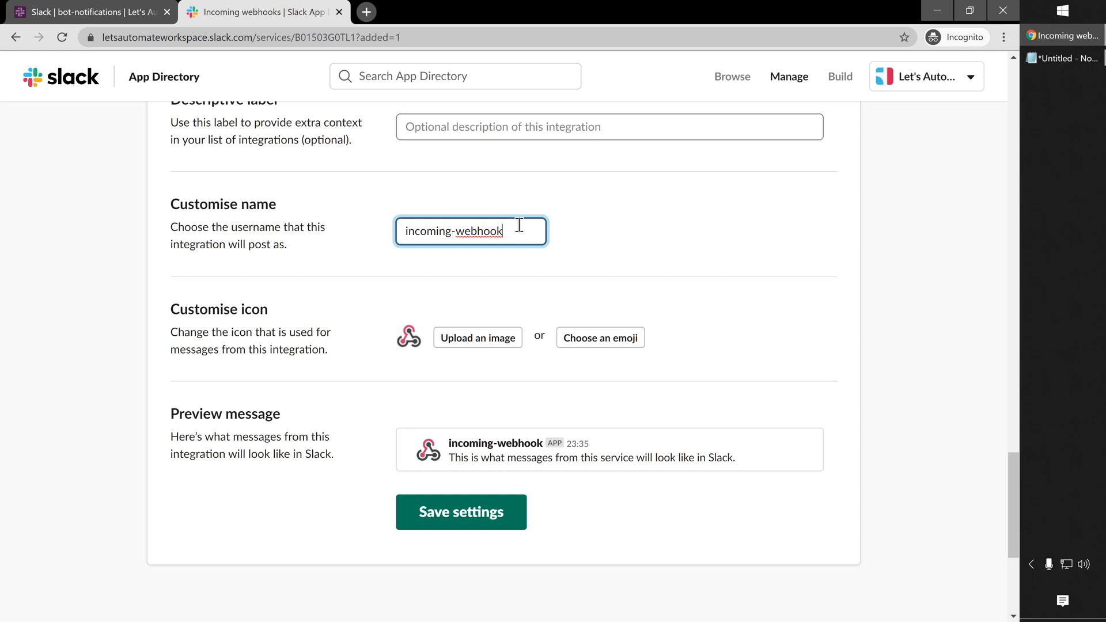
drag(496, 231, 397, 232)
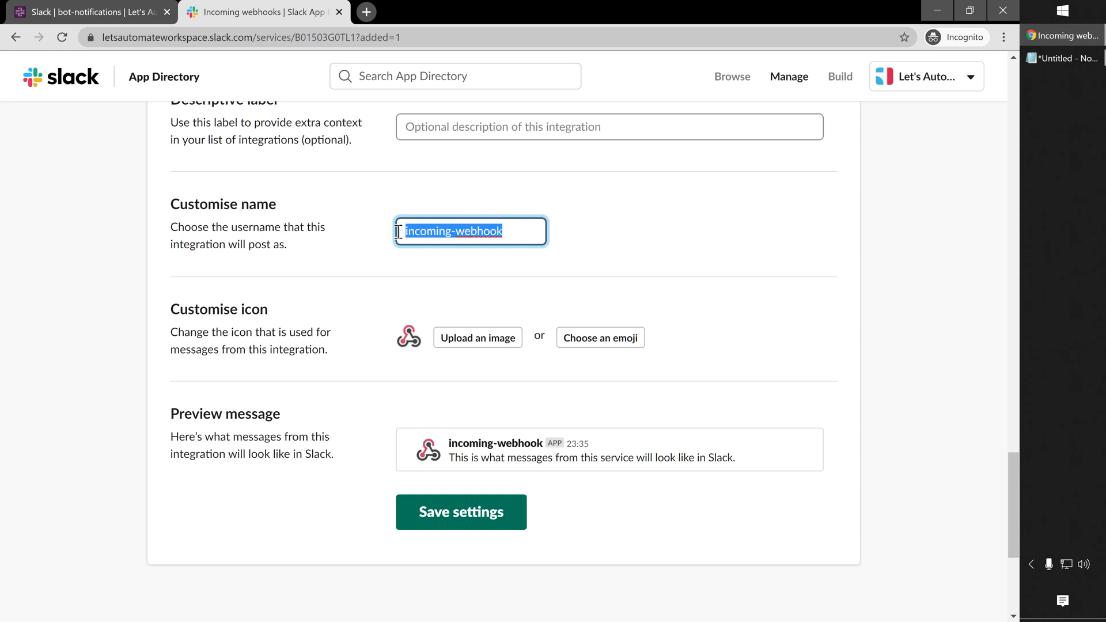
text(Bot)
key(Tab)
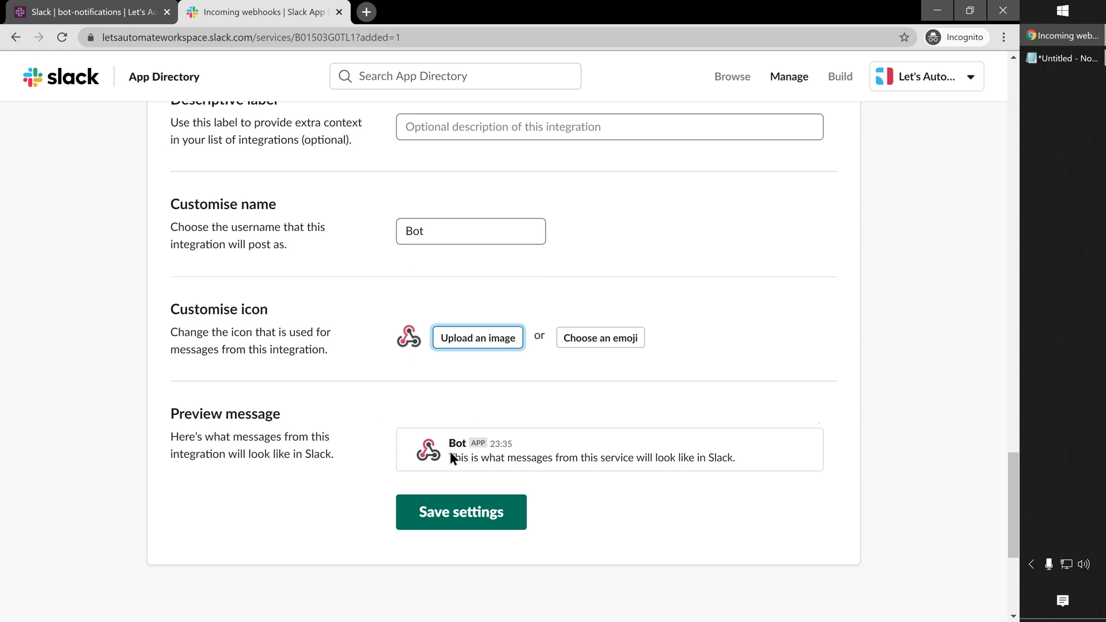
Choose the bomb emoji as the integration icon and save the settings.
click(617, 343)
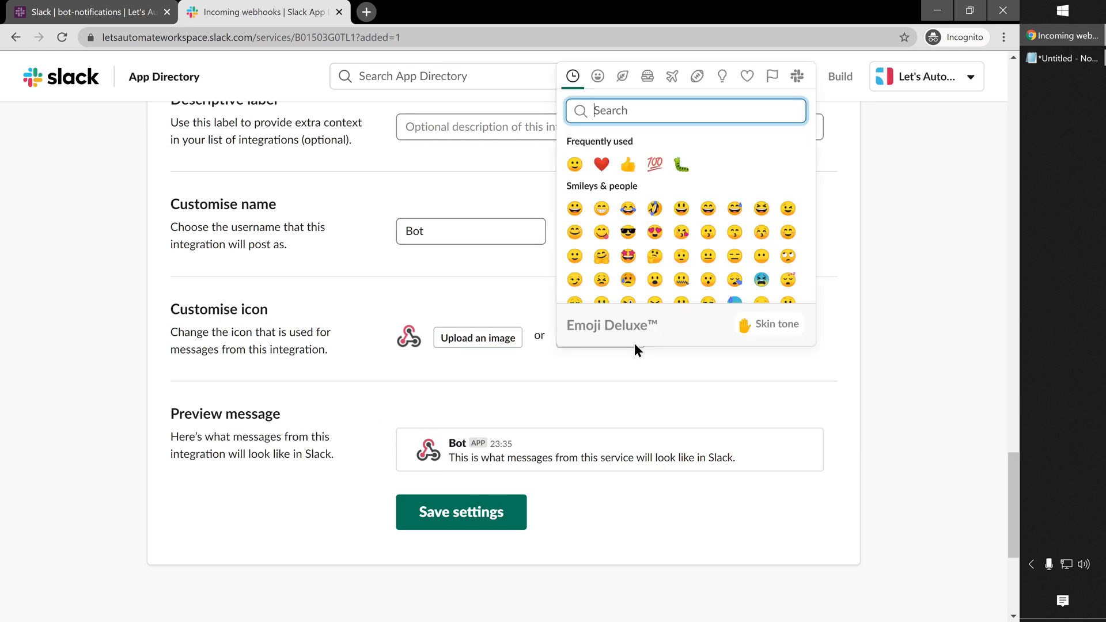
scroll(599, 228, down, 5)
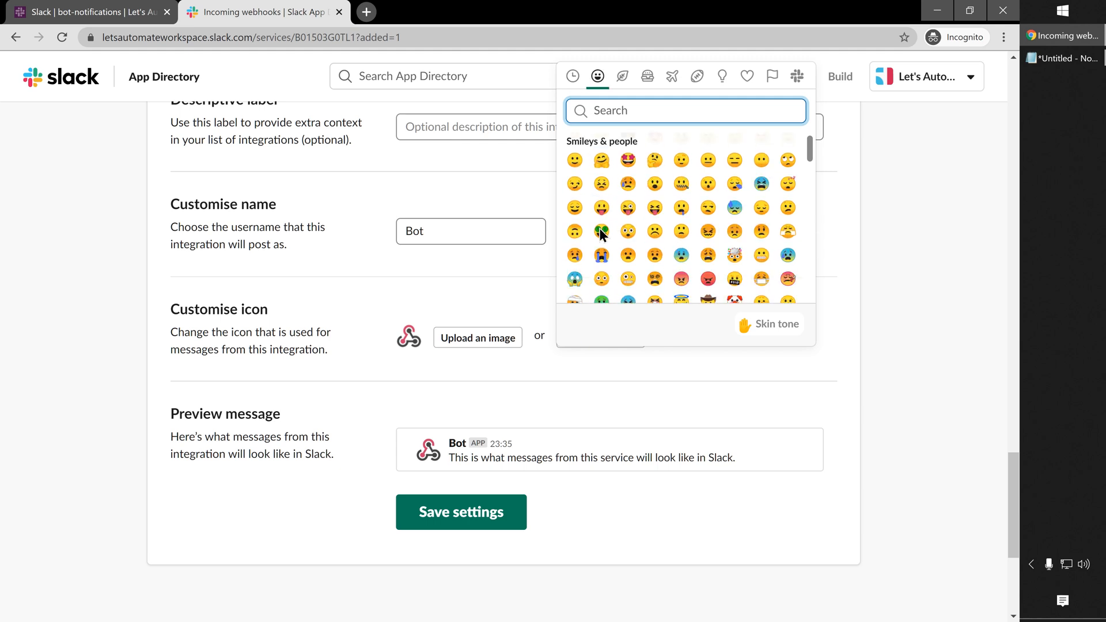
scroll(599, 228, down, 5)
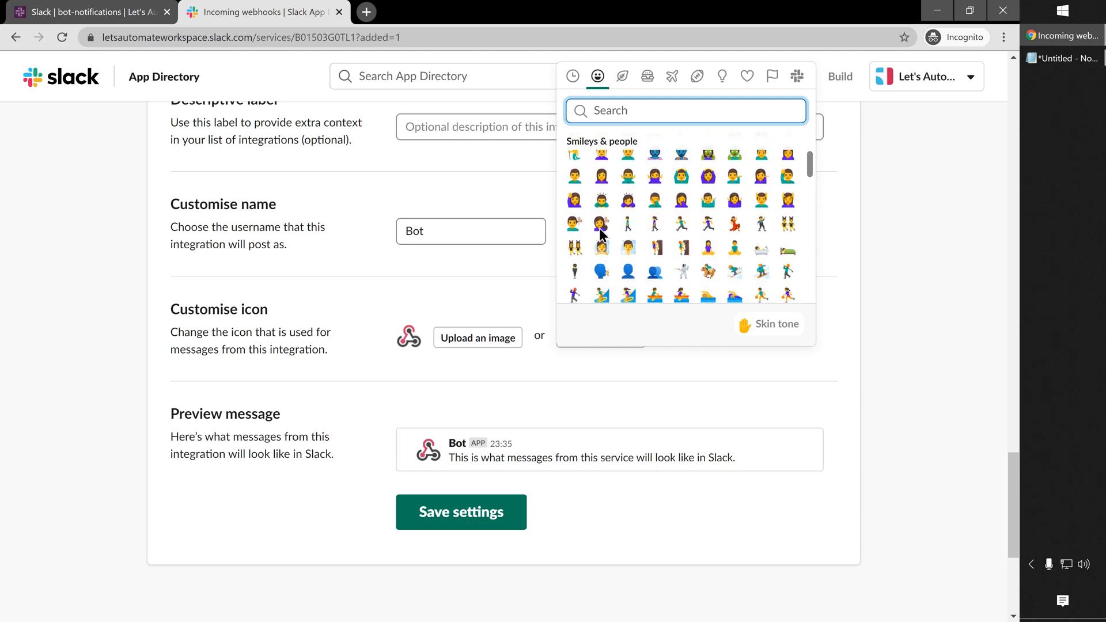
scroll(600, 229, down, 3)
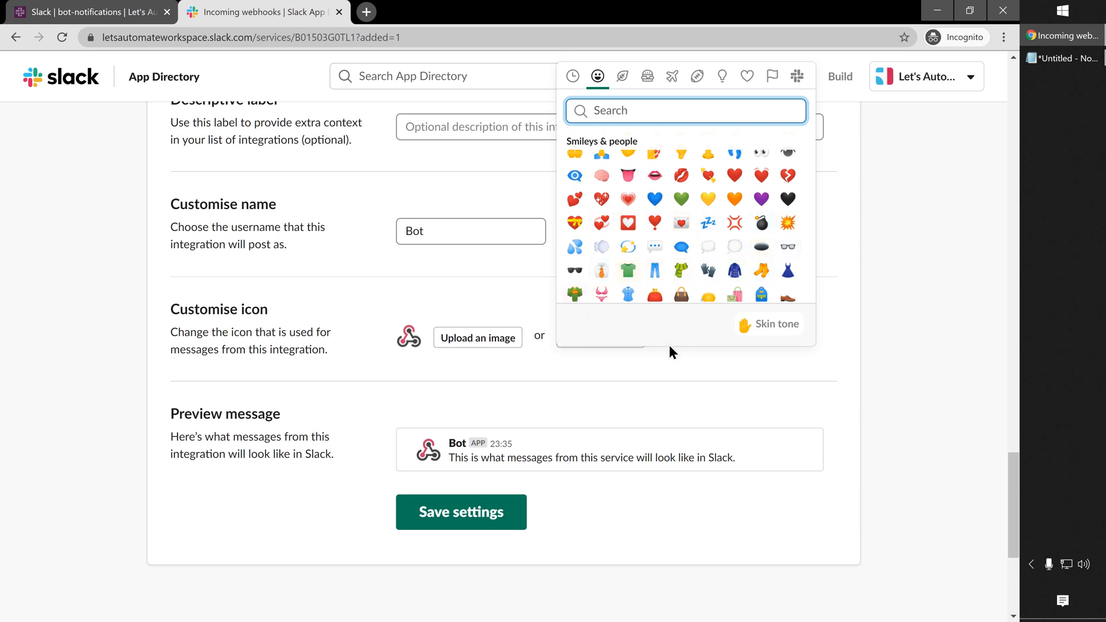
click(762, 222)
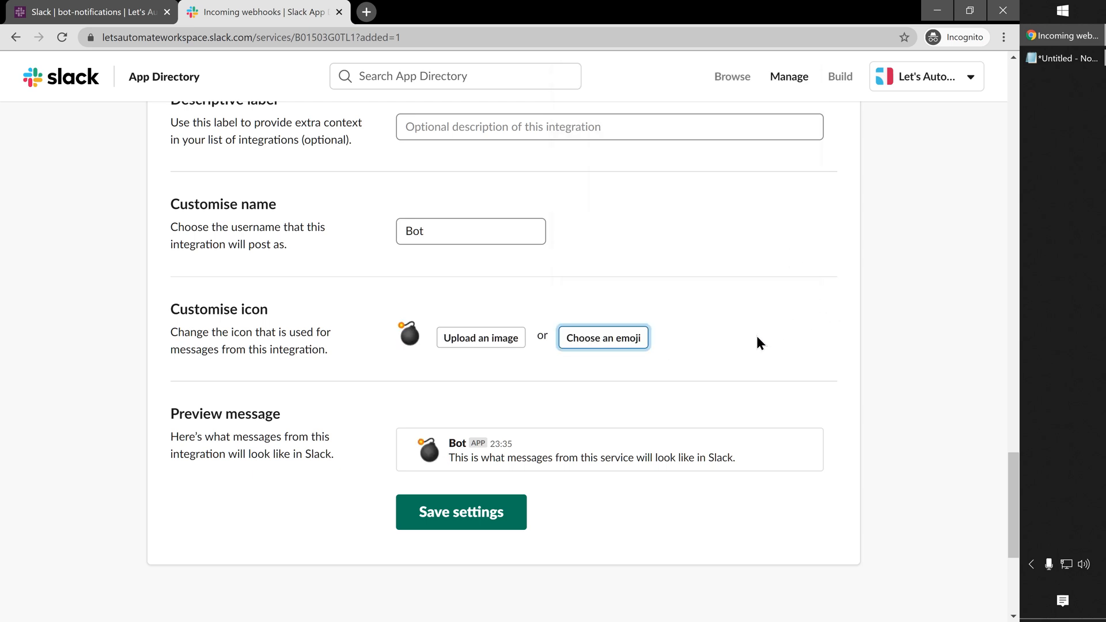
scroll(476, 403, down, 2)
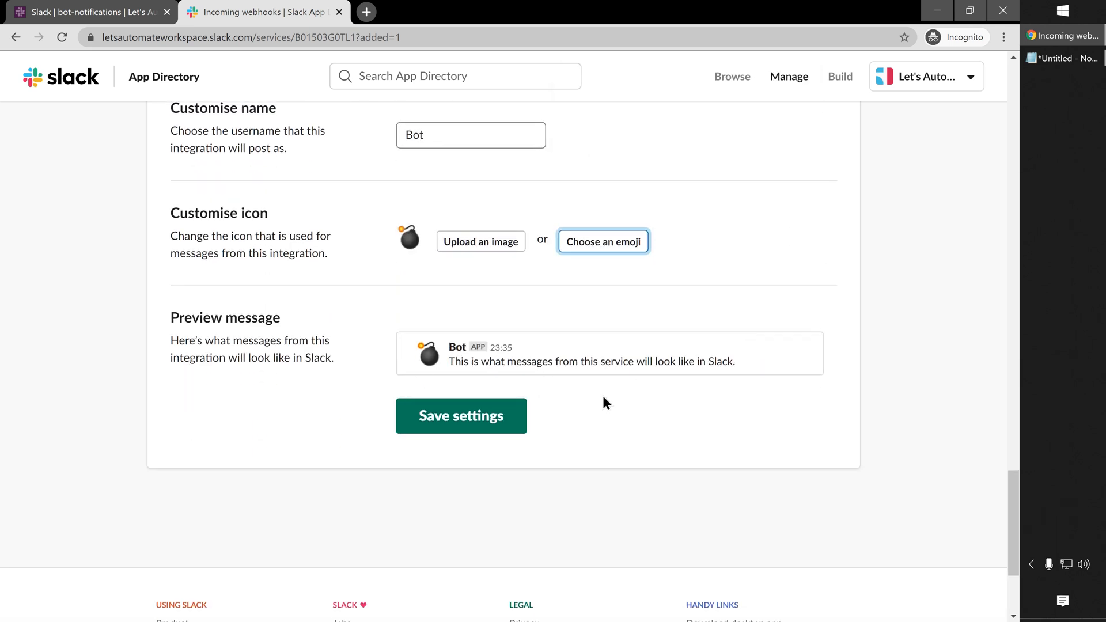
click(494, 420)
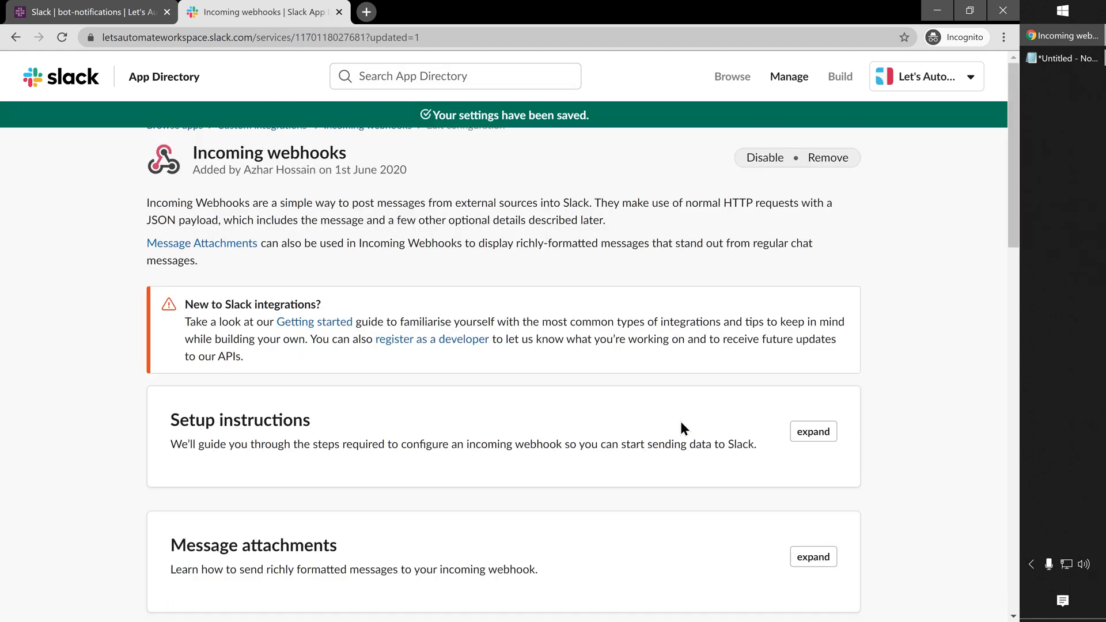
Review the saved settings, confirm Bot was added in #bot-notifications, then return to the webhooks tab.
scroll(684, 421, down, 4)
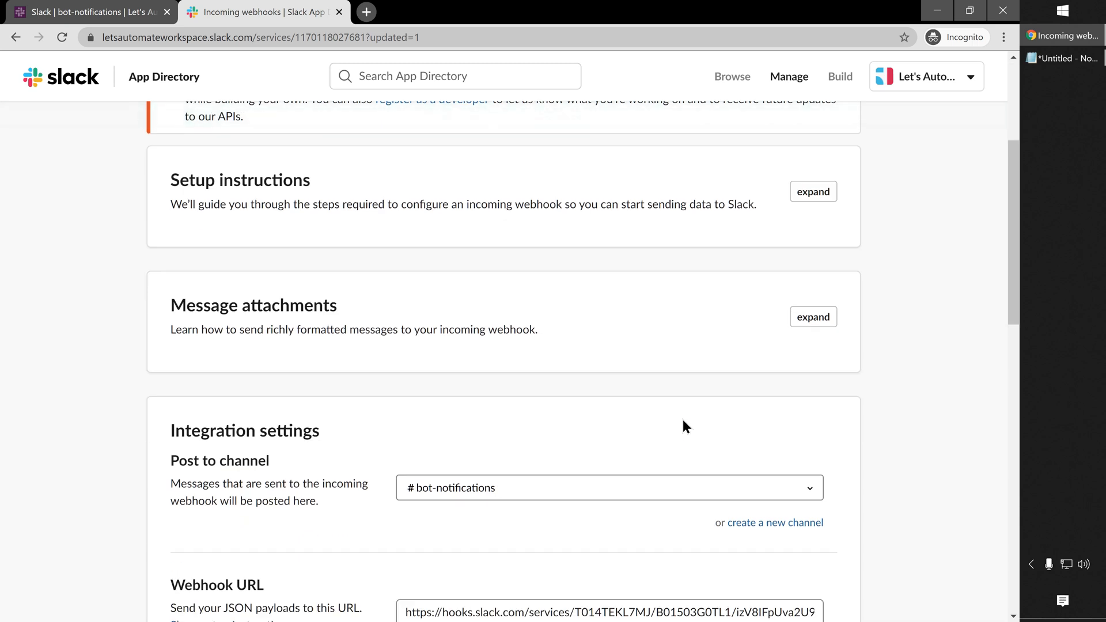
scroll(683, 419, down, 7)
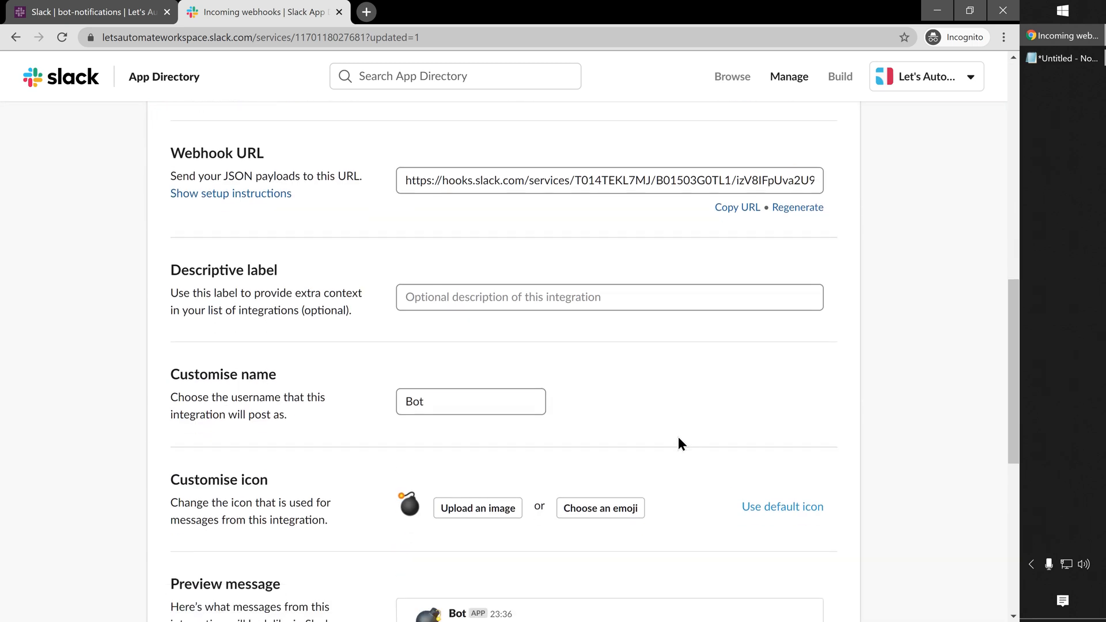
scroll(680, 443, down, 5)
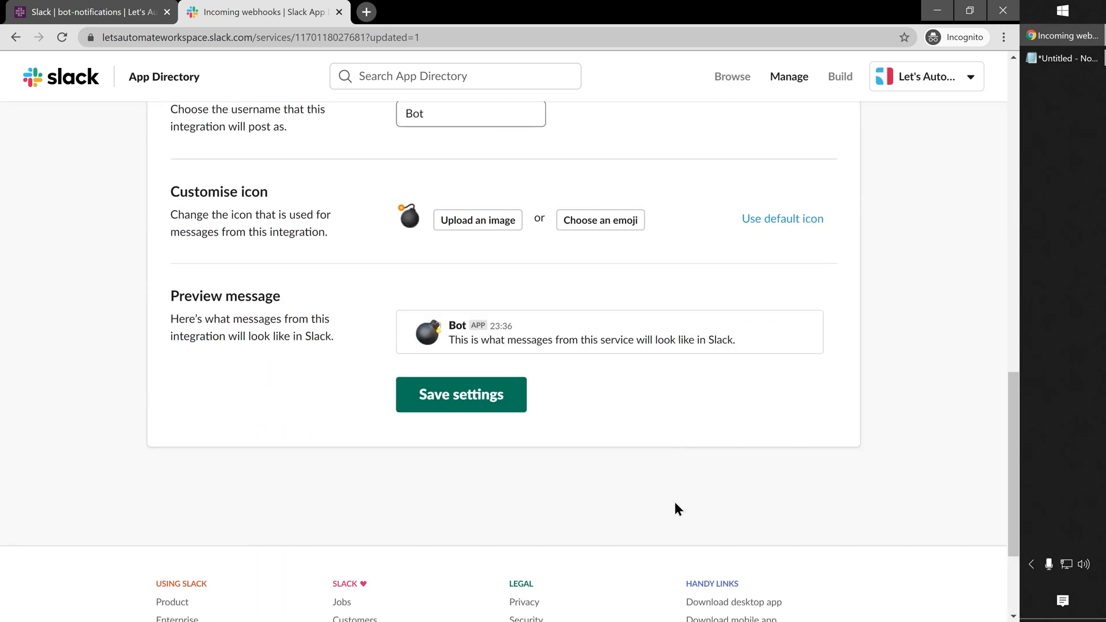
scroll(675, 501, up, 16)
scroll(681, 494, up, 1)
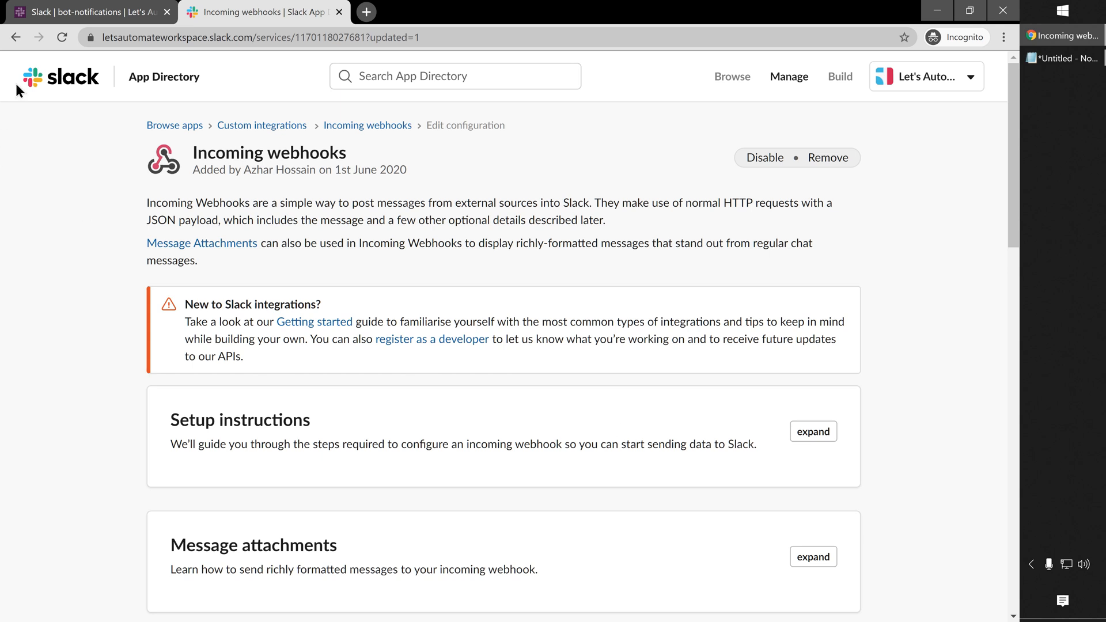
click(89, 9)
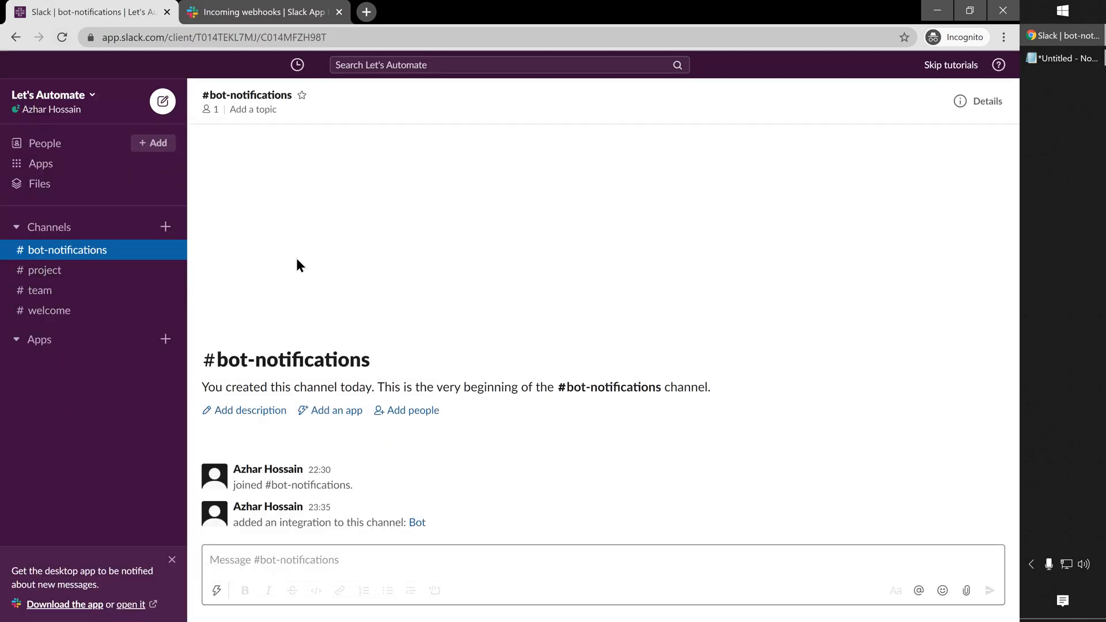
click(257, 7)
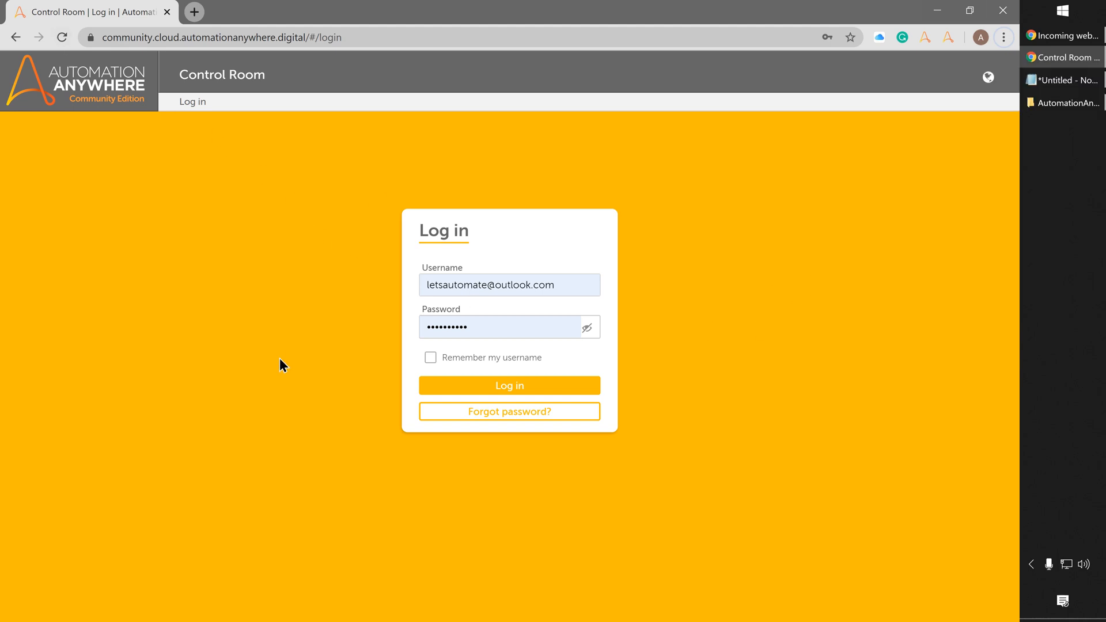
Log in to Control Room and create a task bot named 'Slack Notification', opened for editing.
click(509, 394)
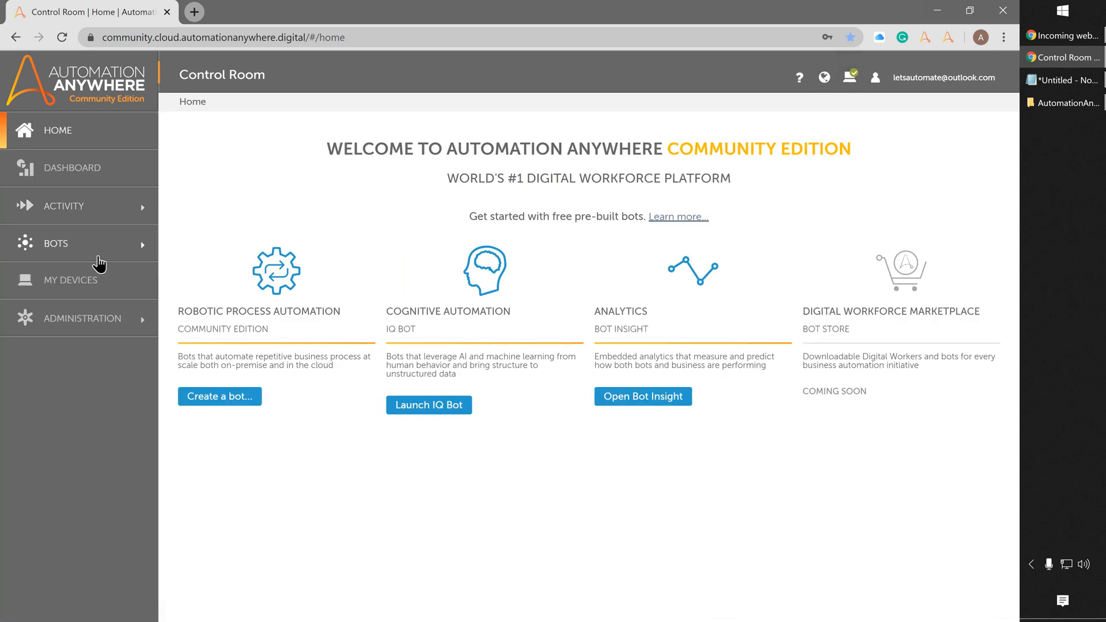
click(242, 403)
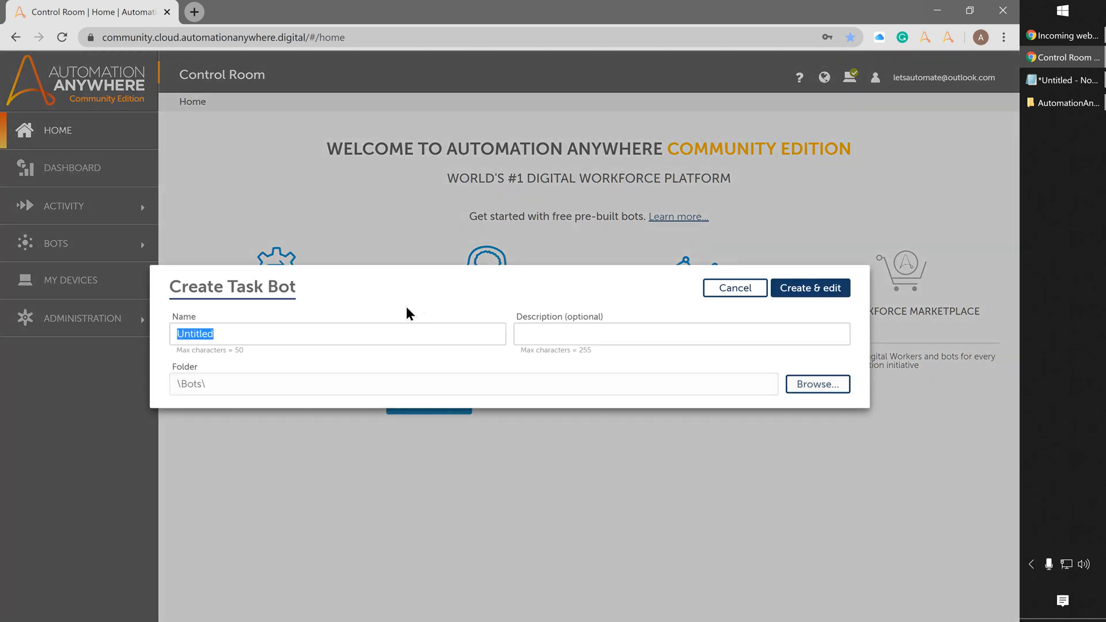
text(Slack Notification)
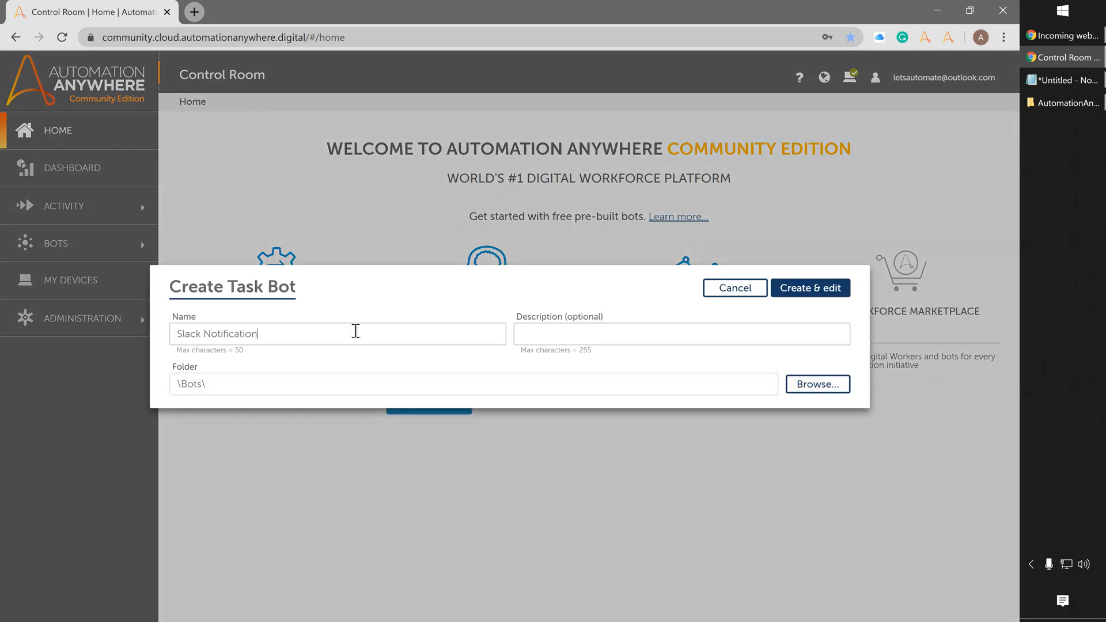
click(834, 287)
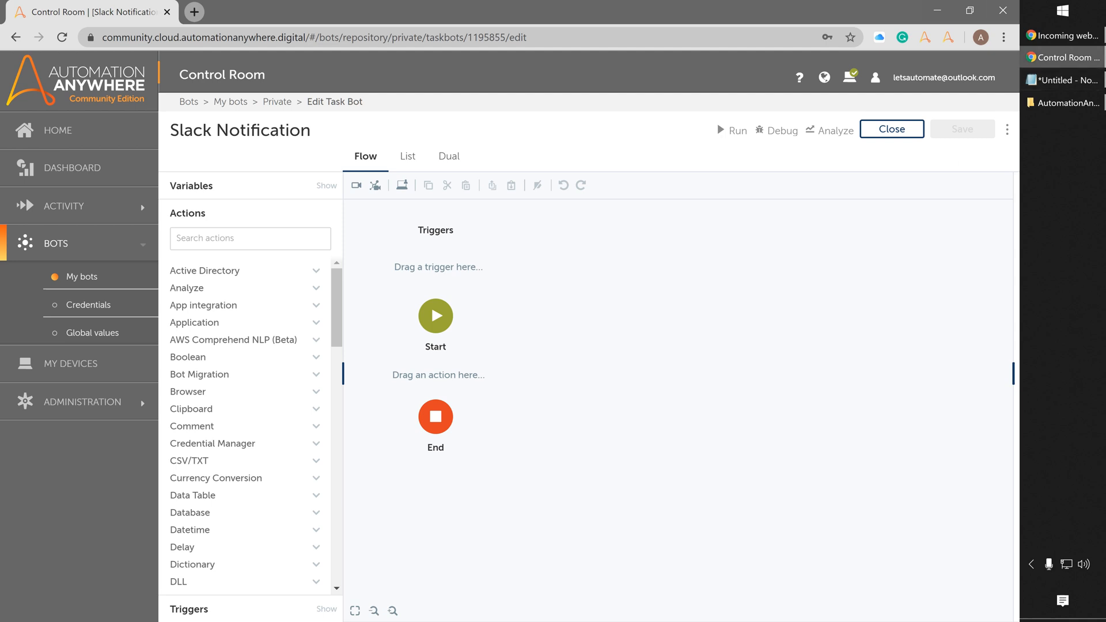
Glance at Slack's #bot-notifications channel, then minimize Slack to return to the bot editor.
click(1063, 36)
click(122, 17)
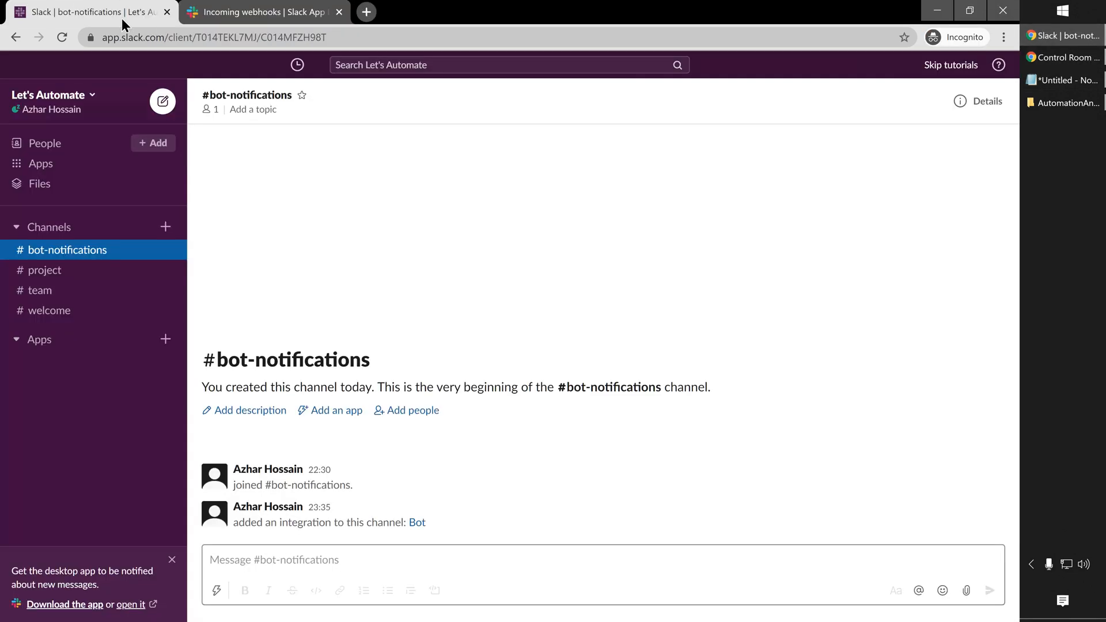
click(937, 11)
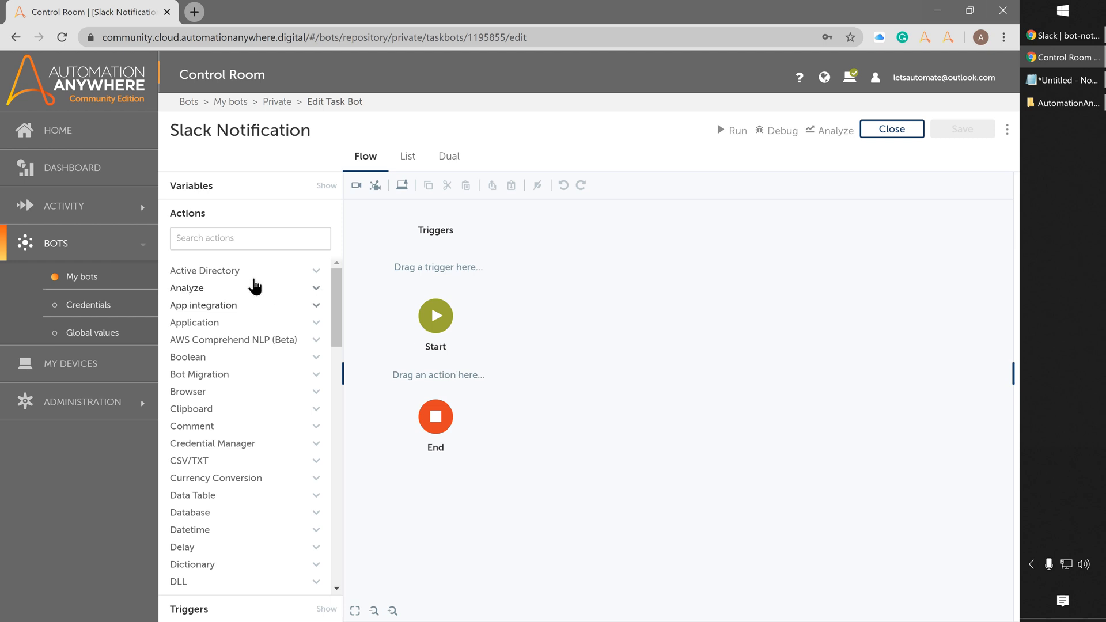
Add a String variable named vInput to the bot and save it.
click(320, 185)
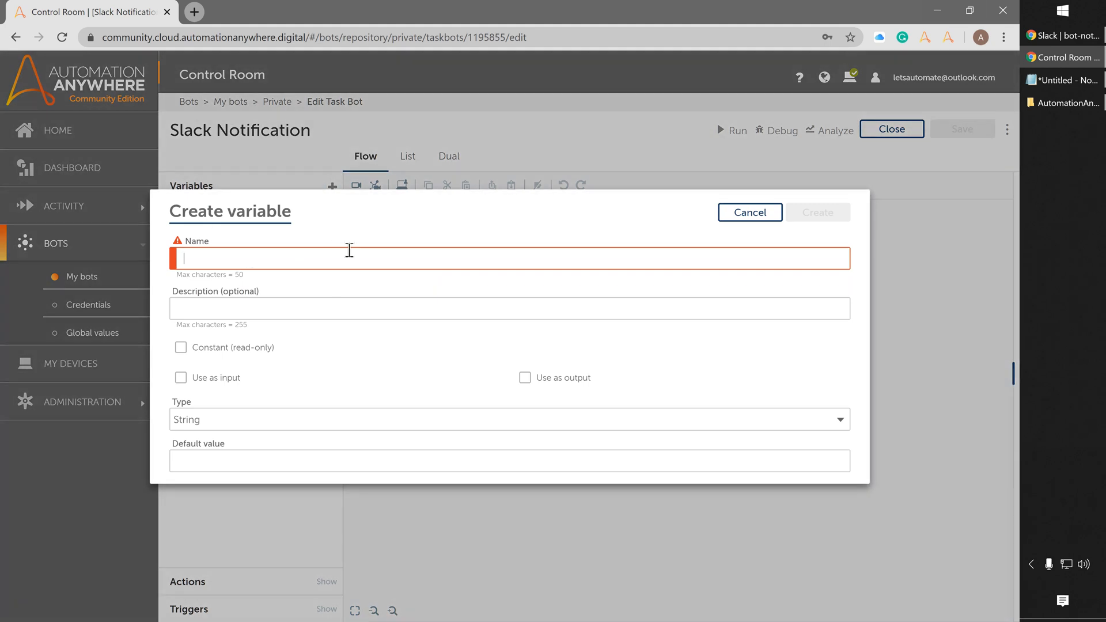
text(vInput)
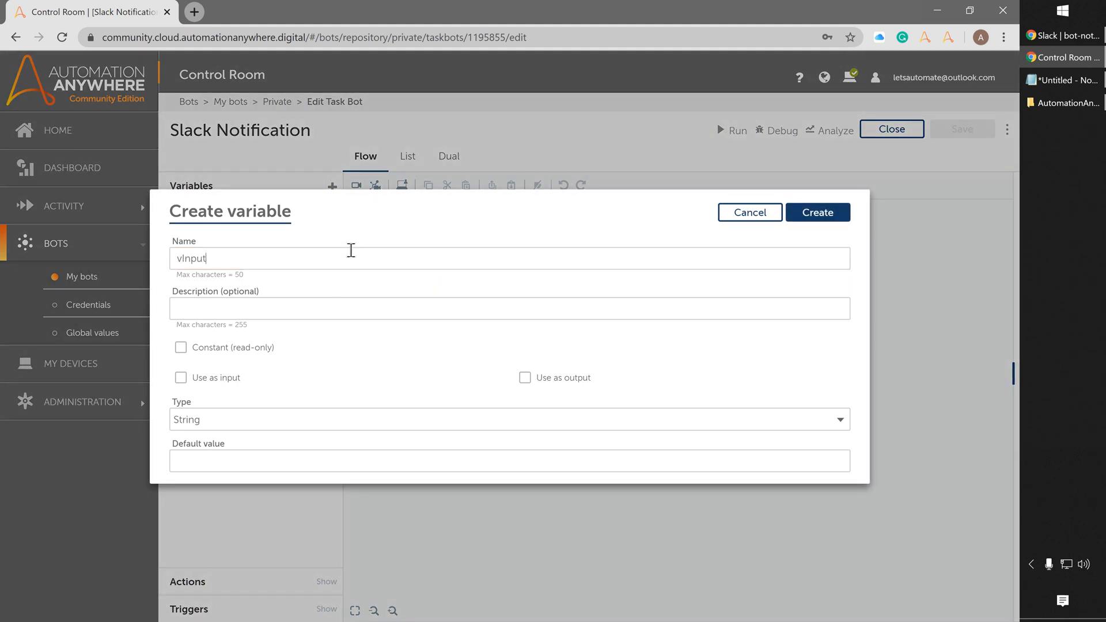
click(843, 213)
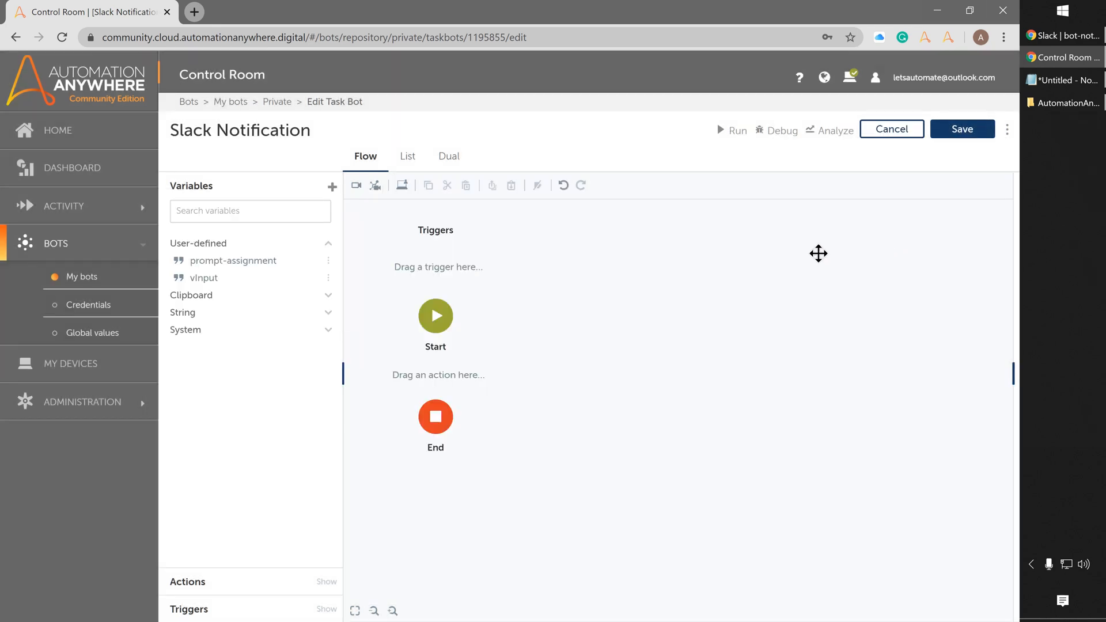
click(961, 131)
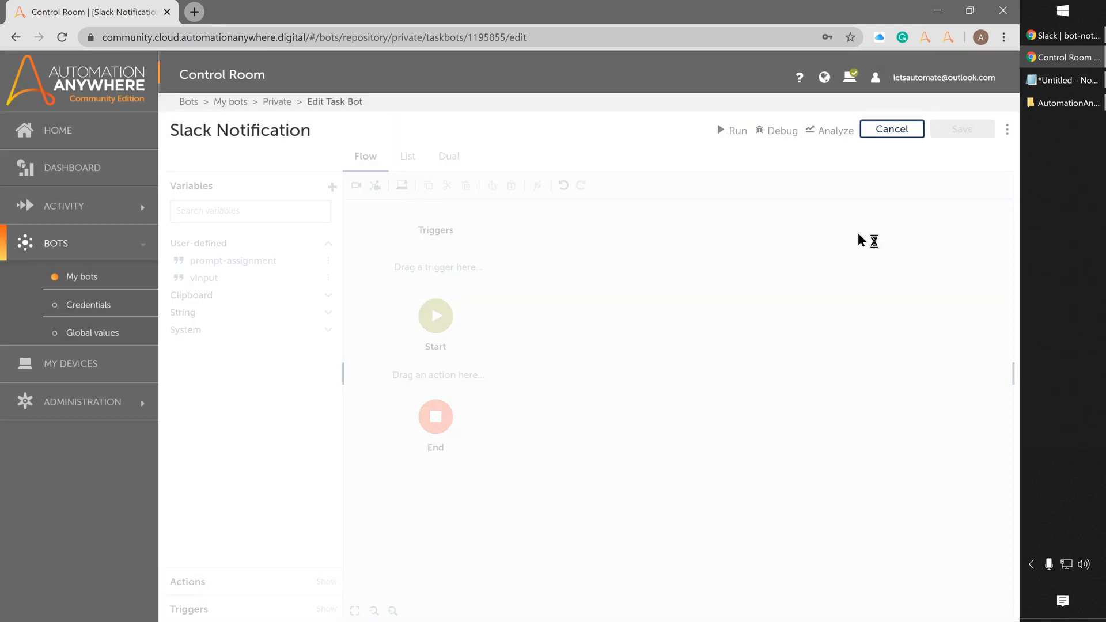
click(217, 206)
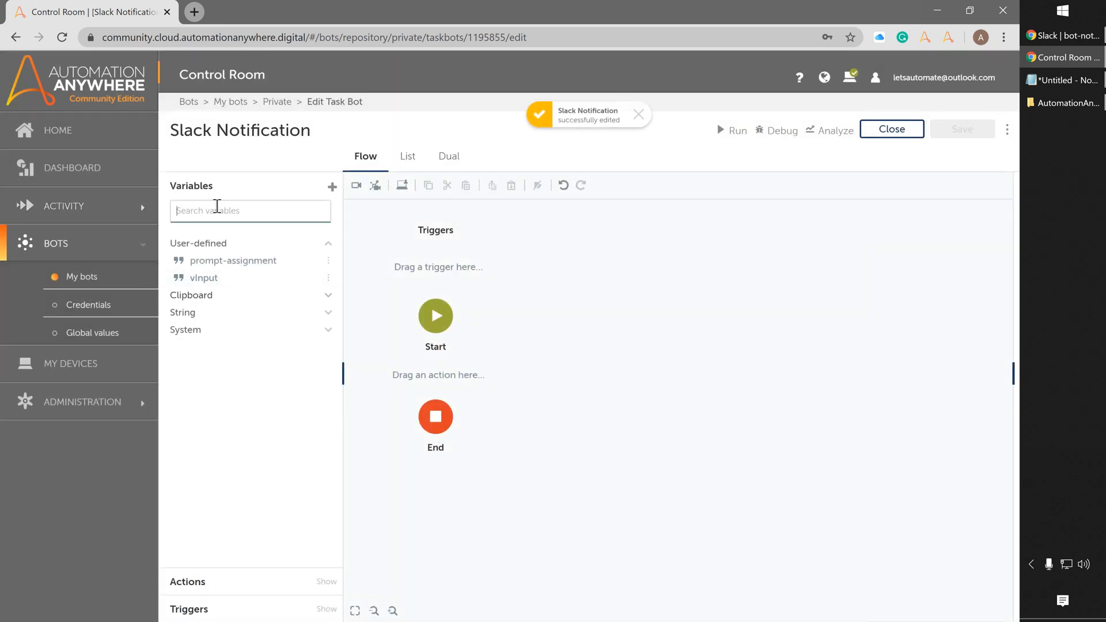
Select the webhook URL text after 'services/' in Notepad, then return to the bot's Actions list.
click(289, 181)
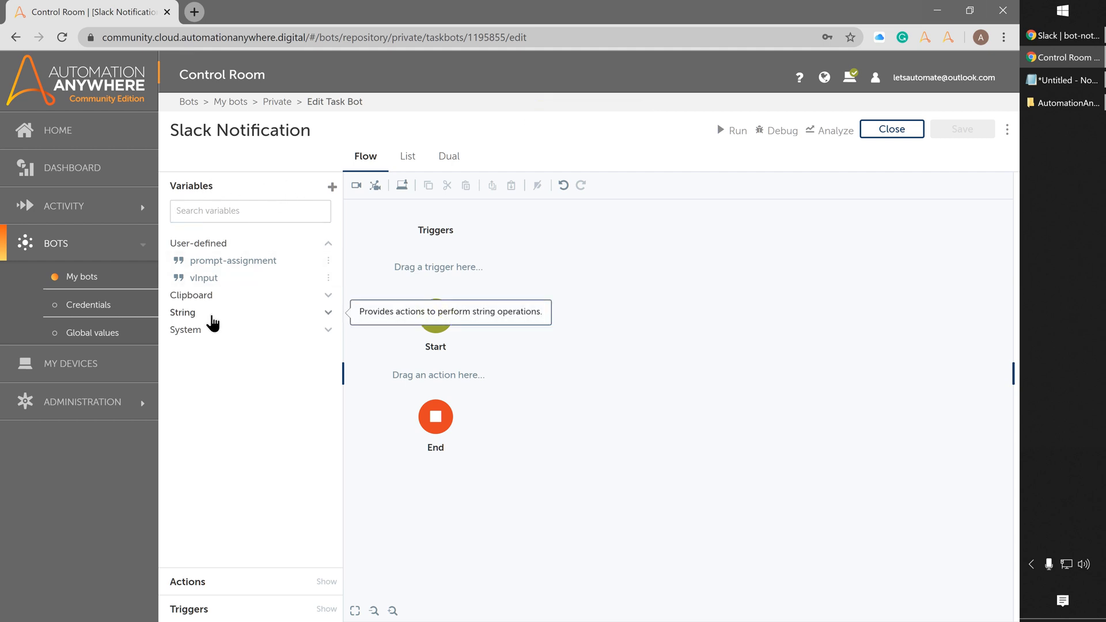
click(1062, 80)
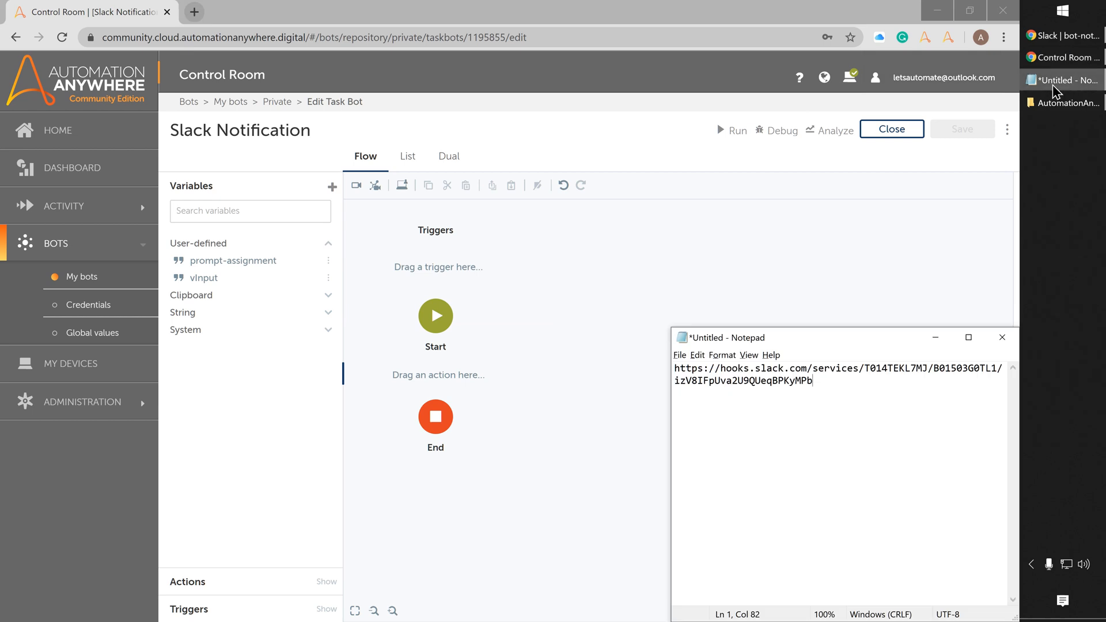
shift+click(854, 373)
shift+click(866, 369)
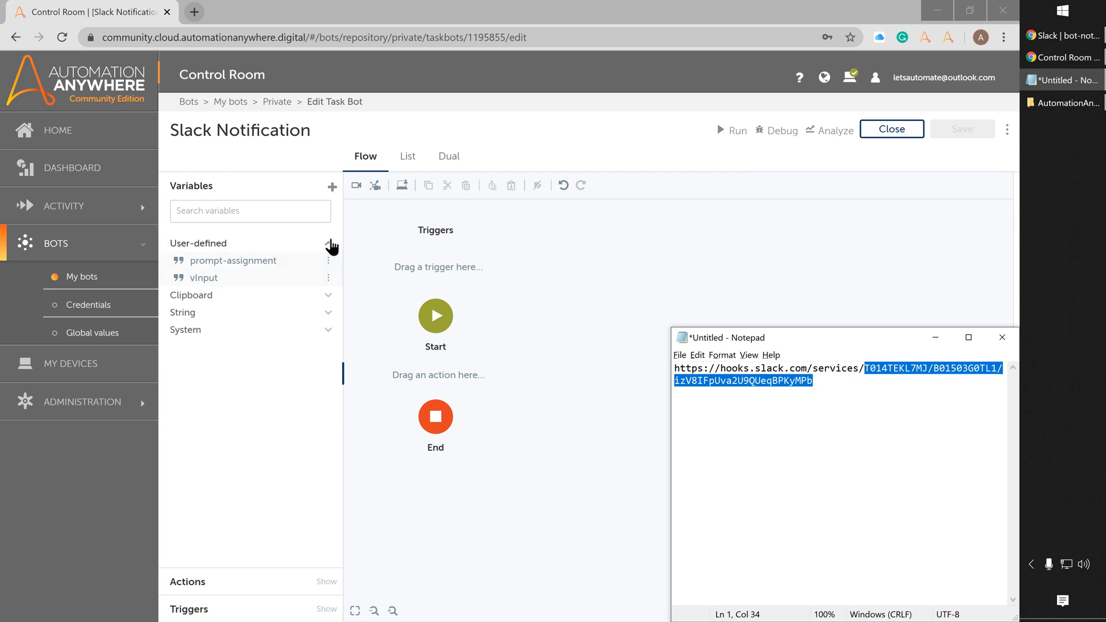
click(224, 583)
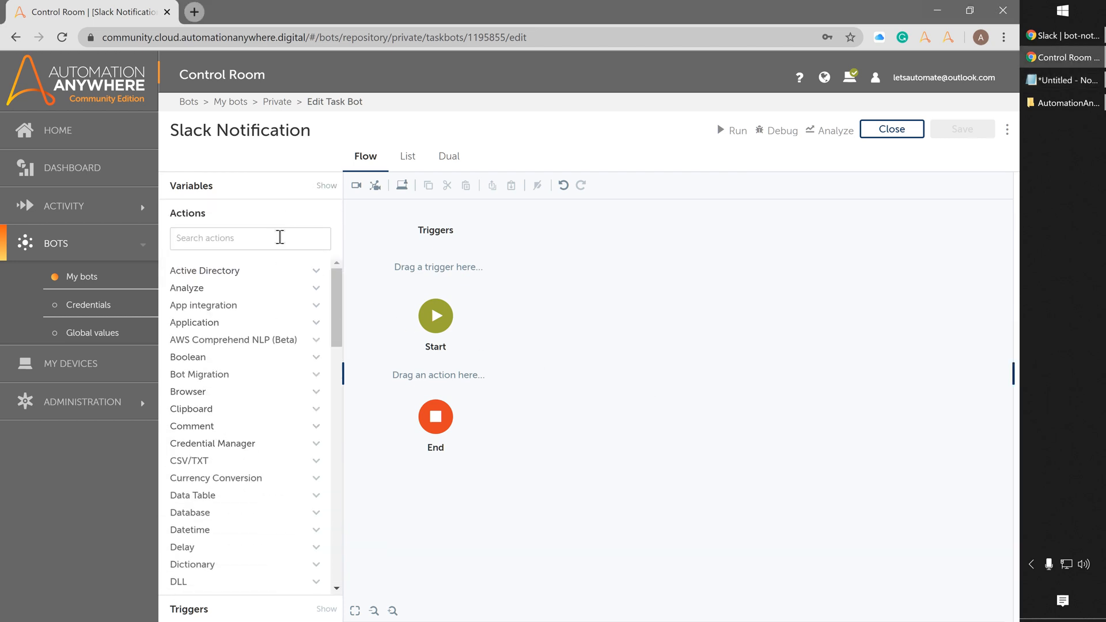
Add a REST Web Services Post method step between Start and End.
click(279, 237)
text(rest)
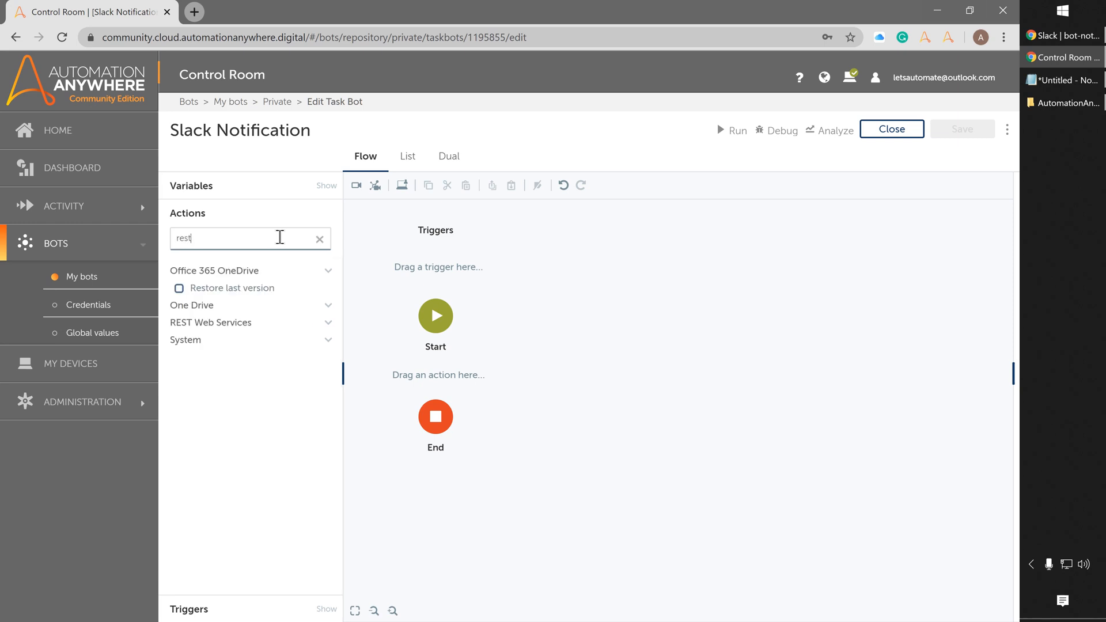
click(233, 324)
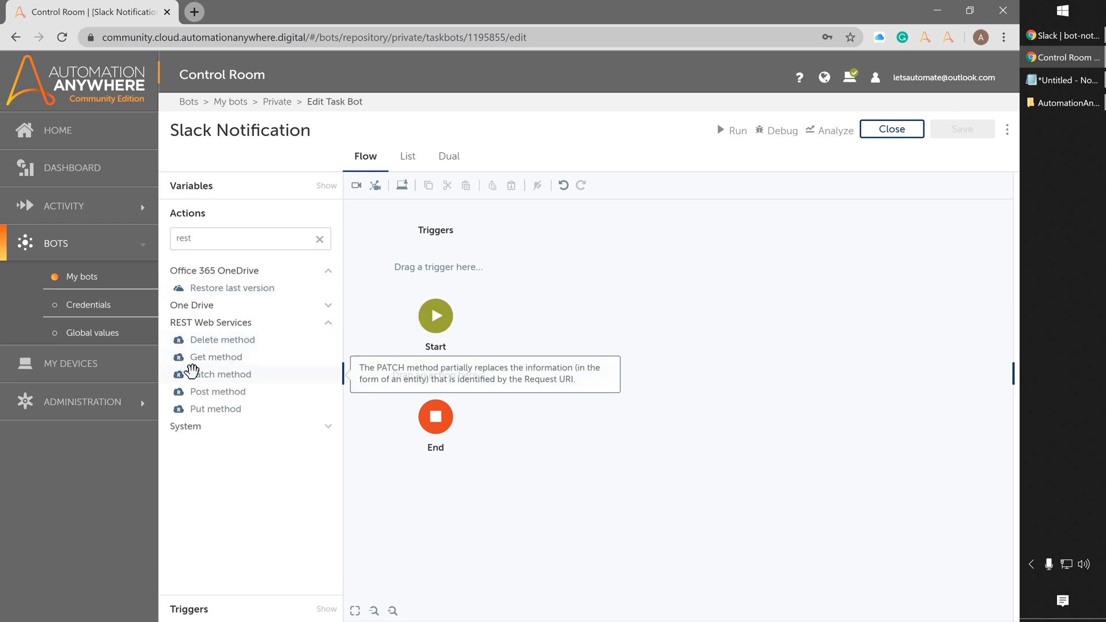
drag(217, 391, 435, 374)
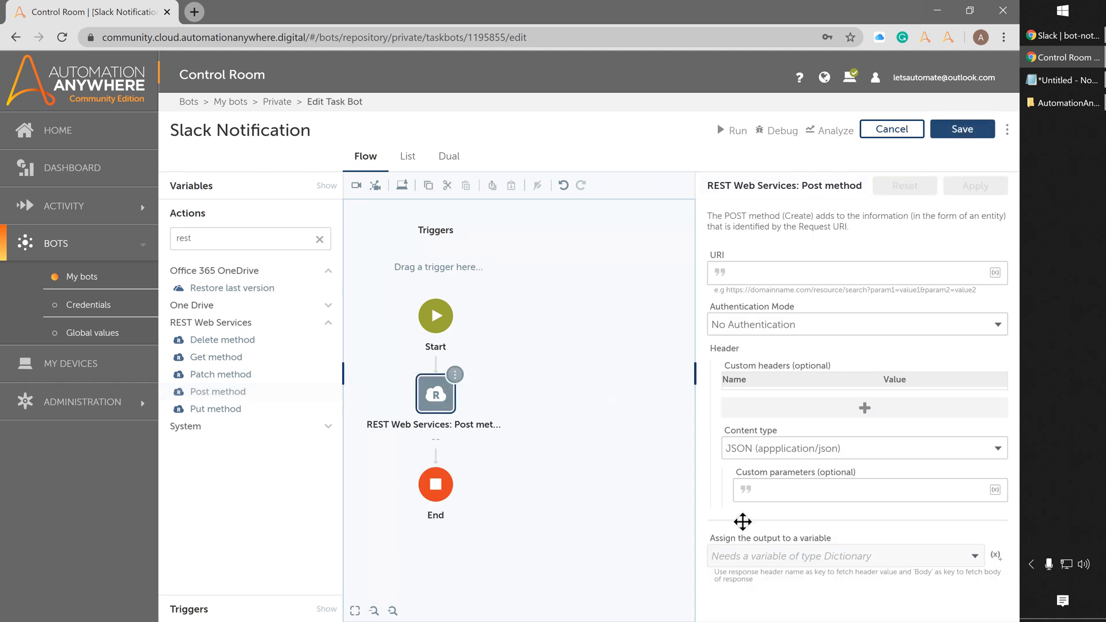
Paste the saved Slack webhook URL into the Post method's URI field.
click(1058, 86)
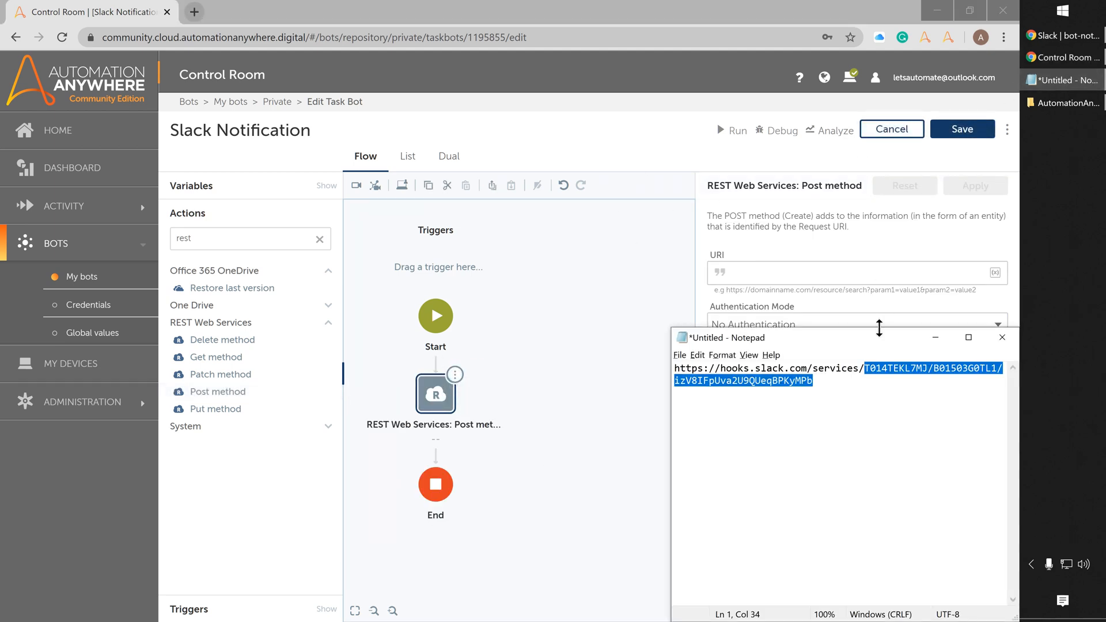
click(835, 382)
key(ctrl+a)
key(ctrl+c)
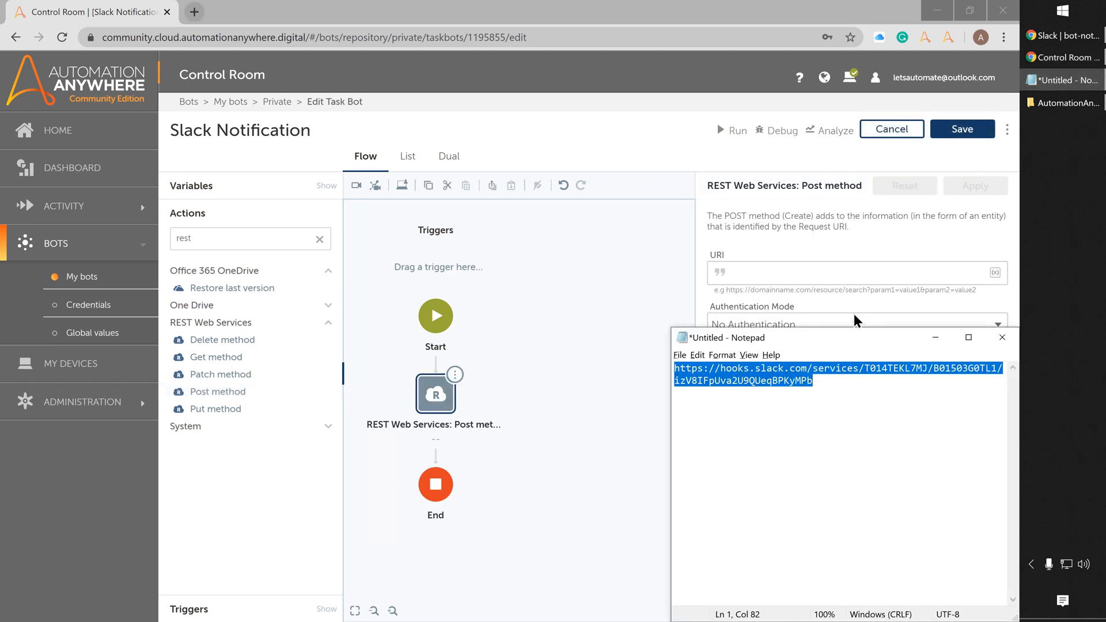
click(852, 270)
key(ctrl+v)
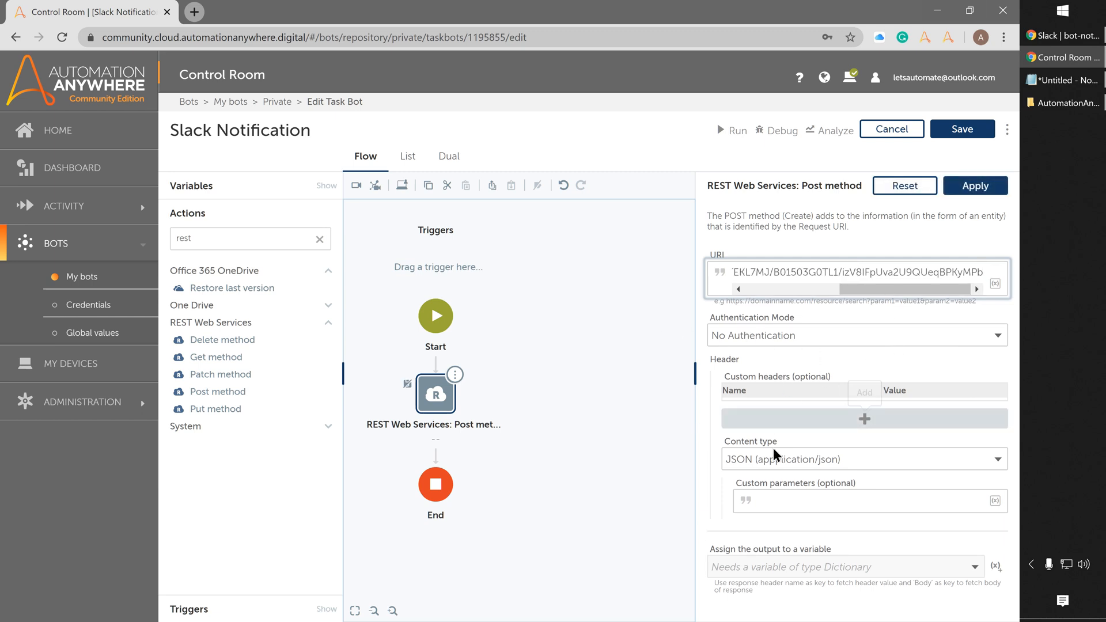
Set the custom parameters body to {"text":"$vInput$"}, apply the settings, and save the bot.
click(868, 507)
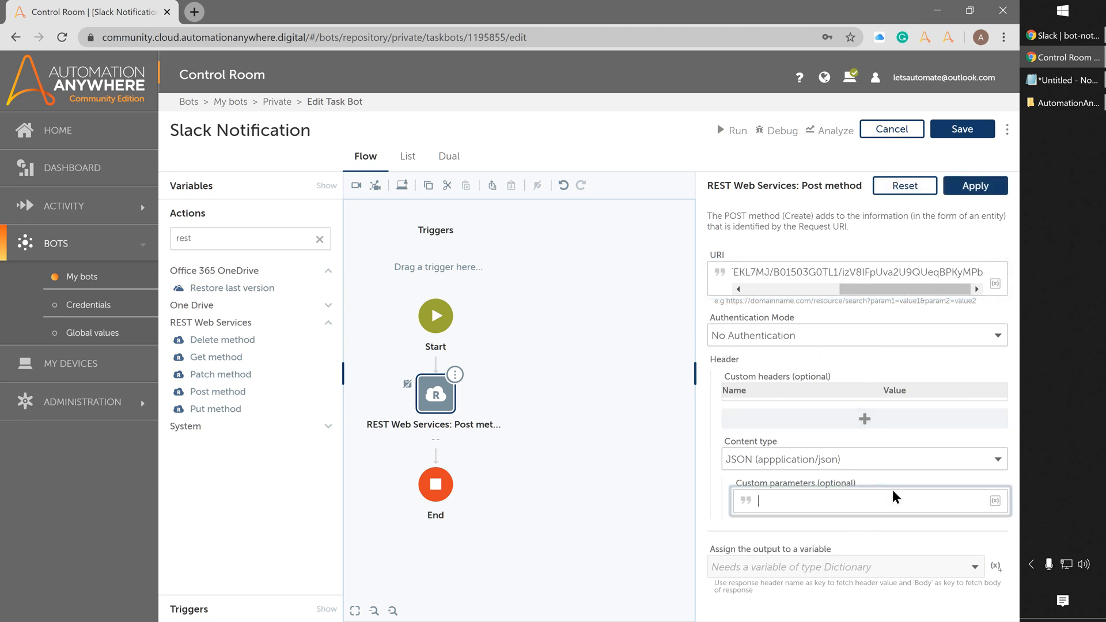
text({"text)
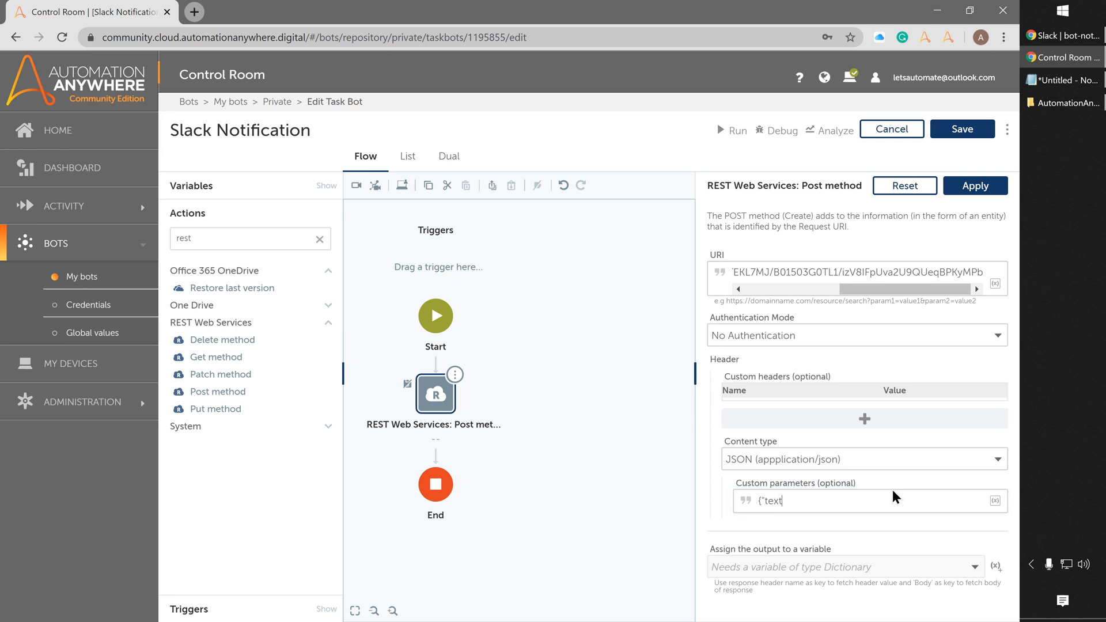
text(":""})
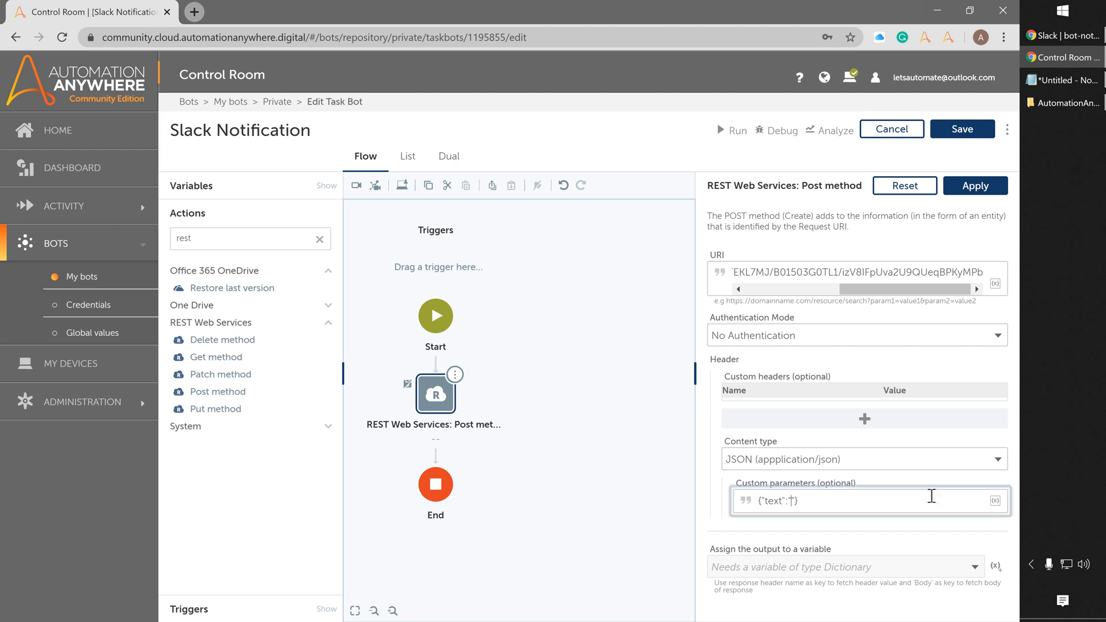
click(994, 501)
click(519, 349)
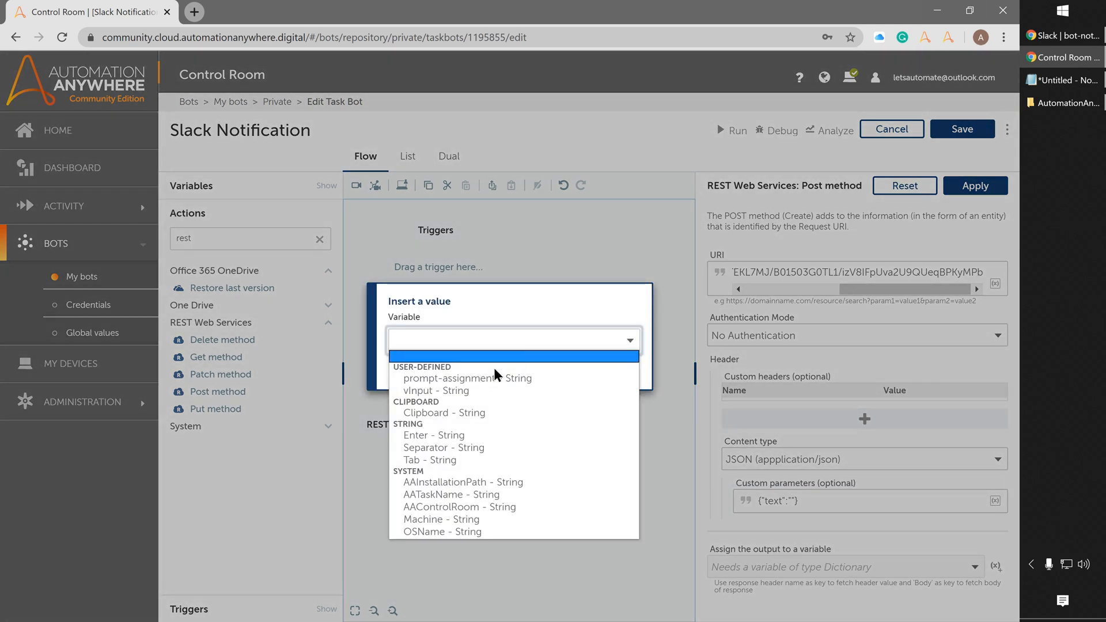
click(439, 386)
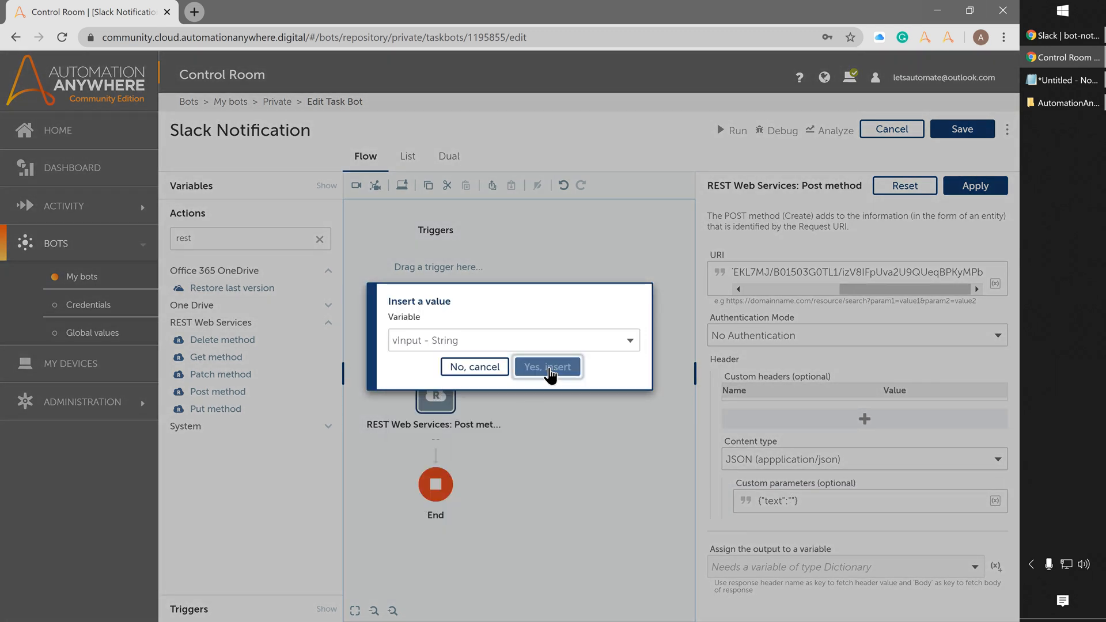
click(547, 367)
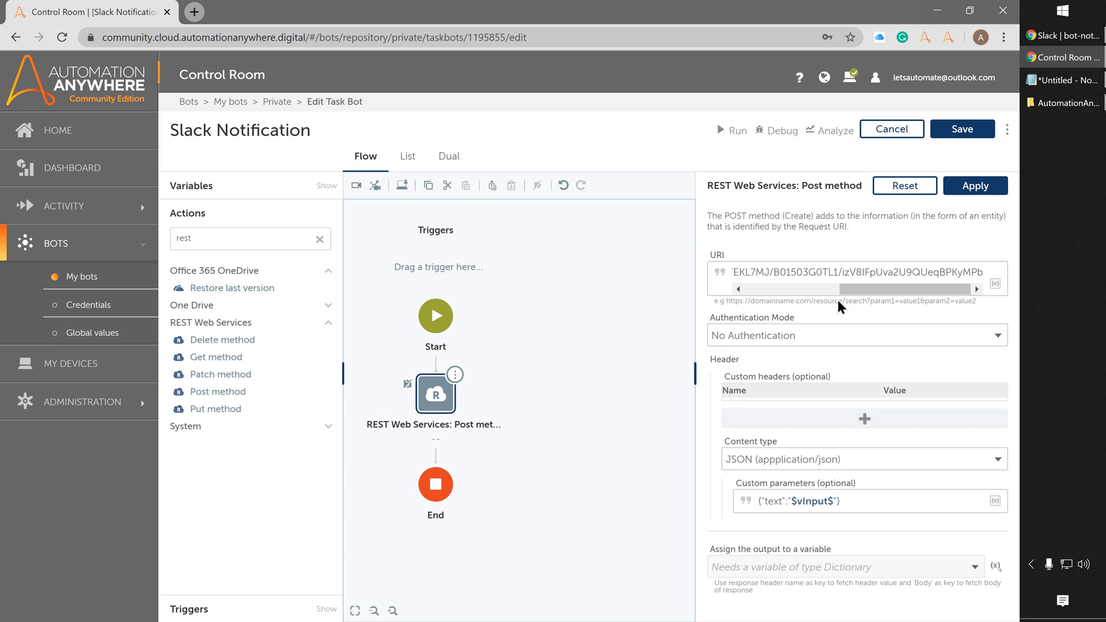
click(974, 186)
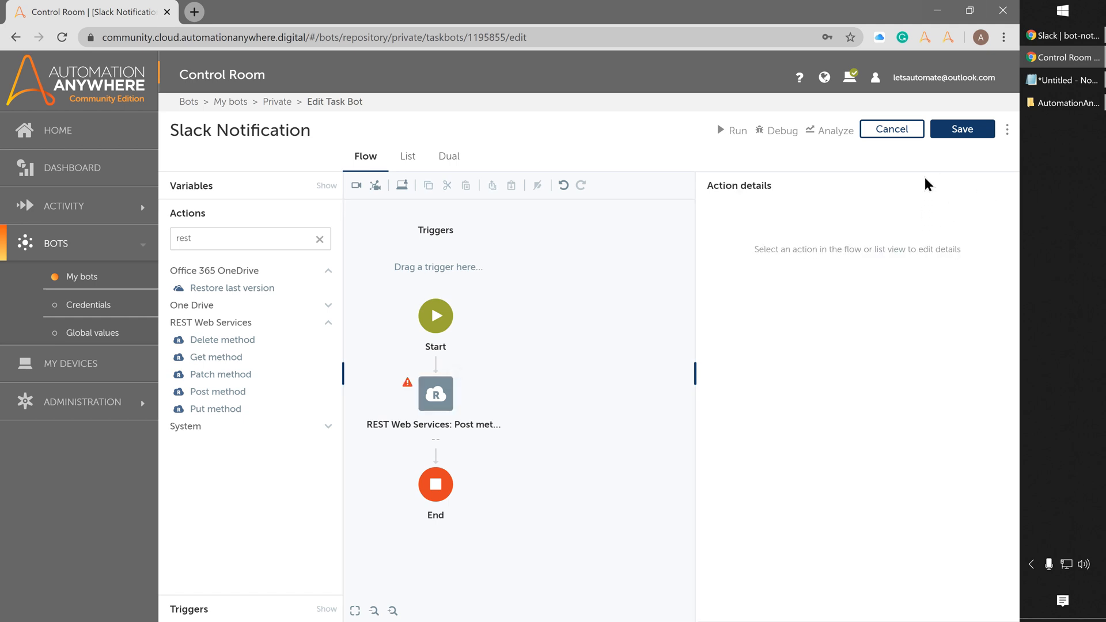
click(964, 132)
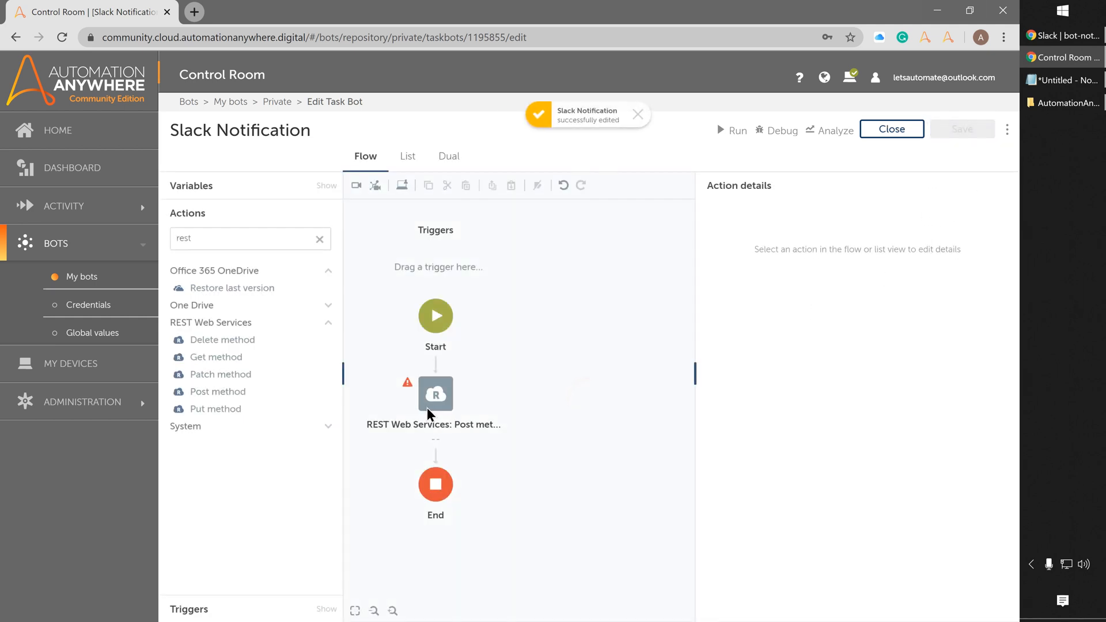
Send the Post method's output to a new Dictionary variable vdictionary, apply, and save the bot.
click(426, 407)
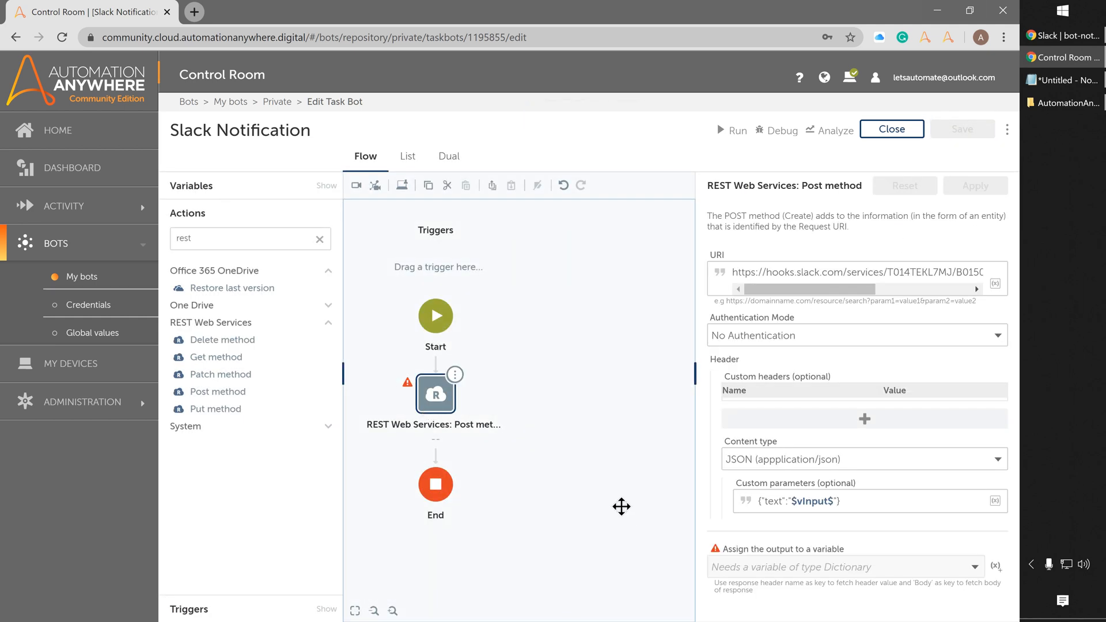
click(995, 567)
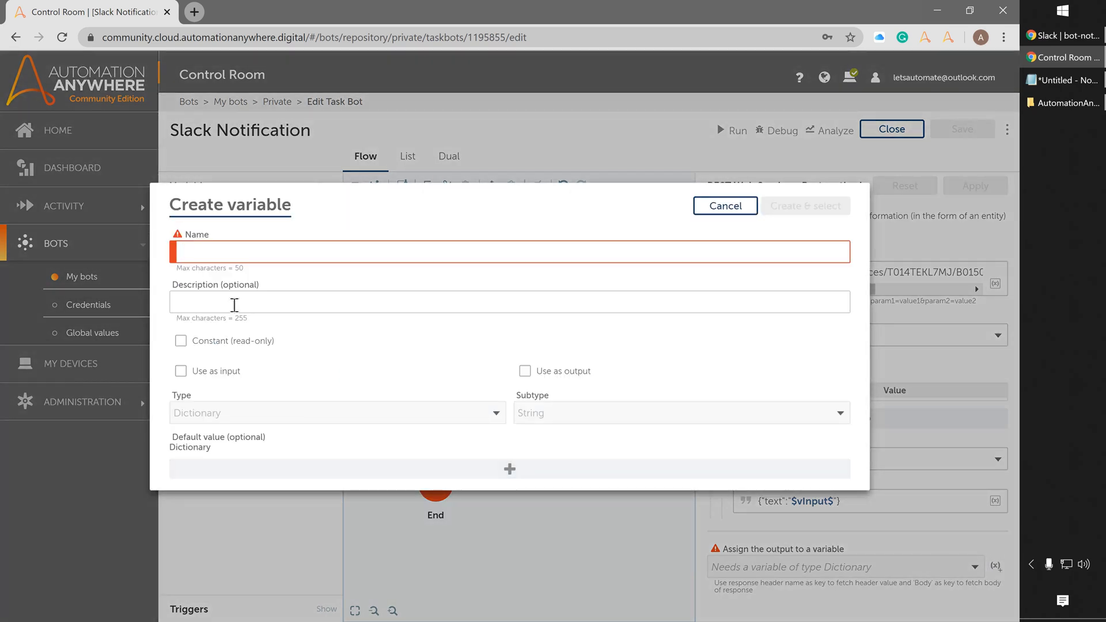
text(vd)
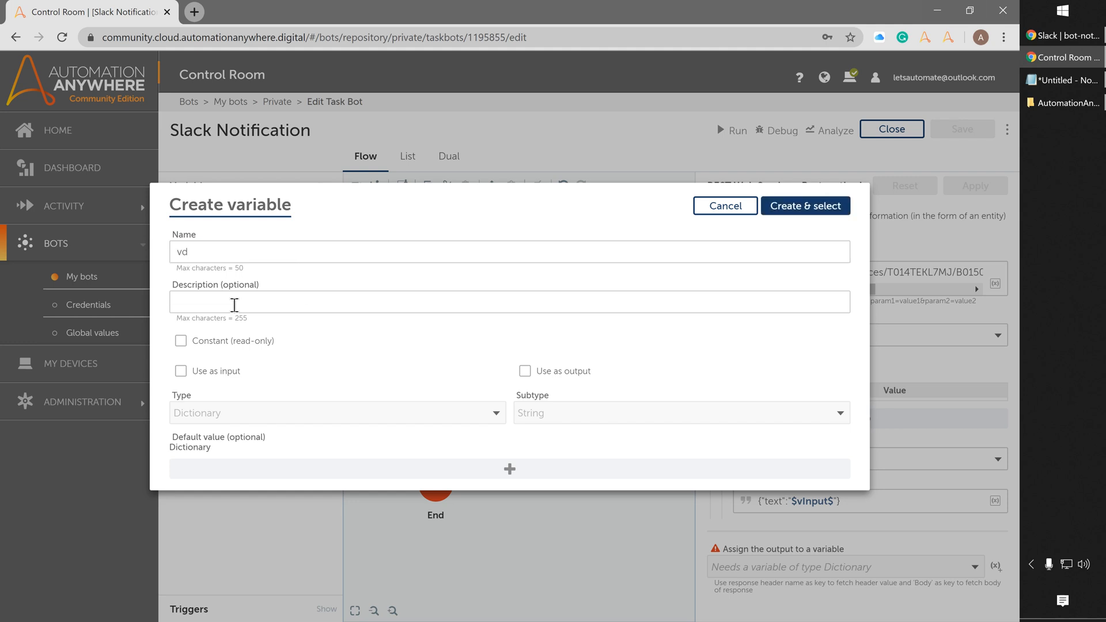
text(ictionary)
click(837, 212)
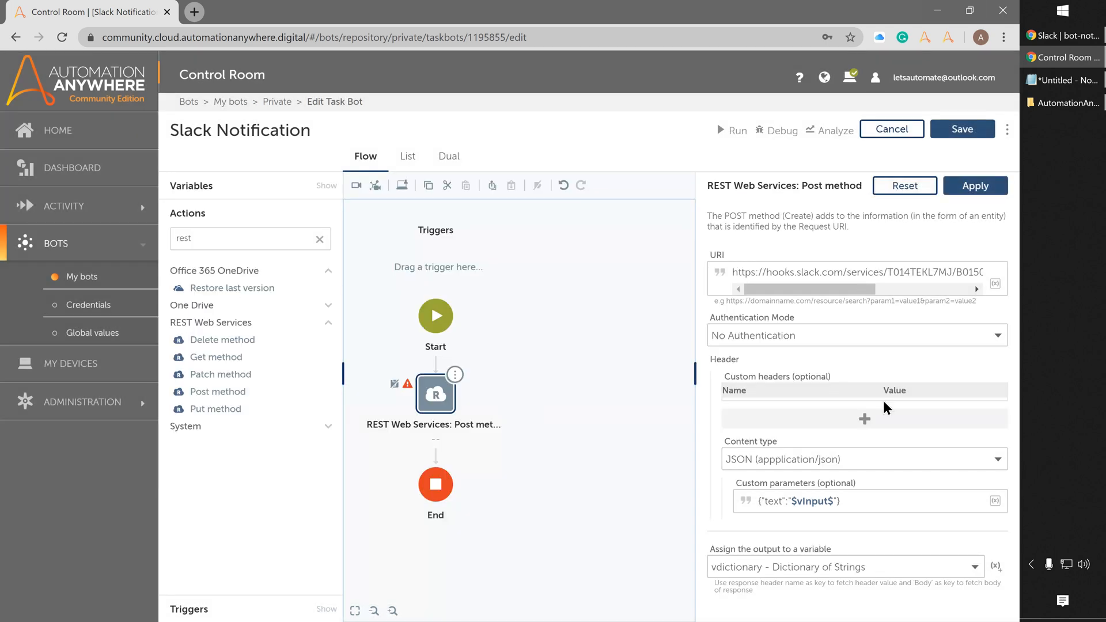
click(987, 186)
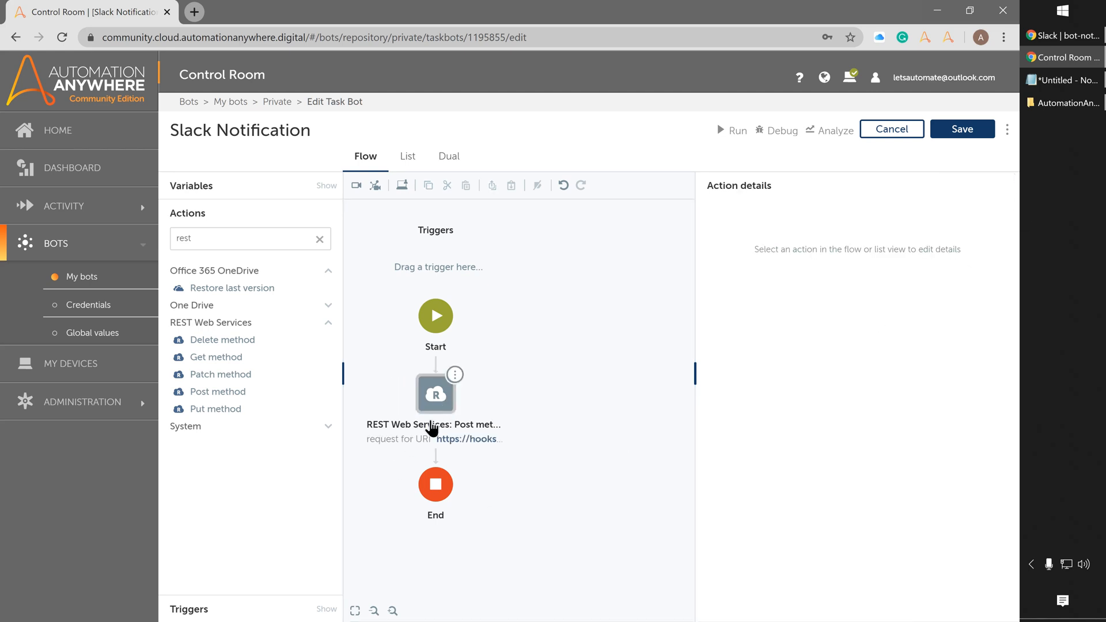
click(964, 131)
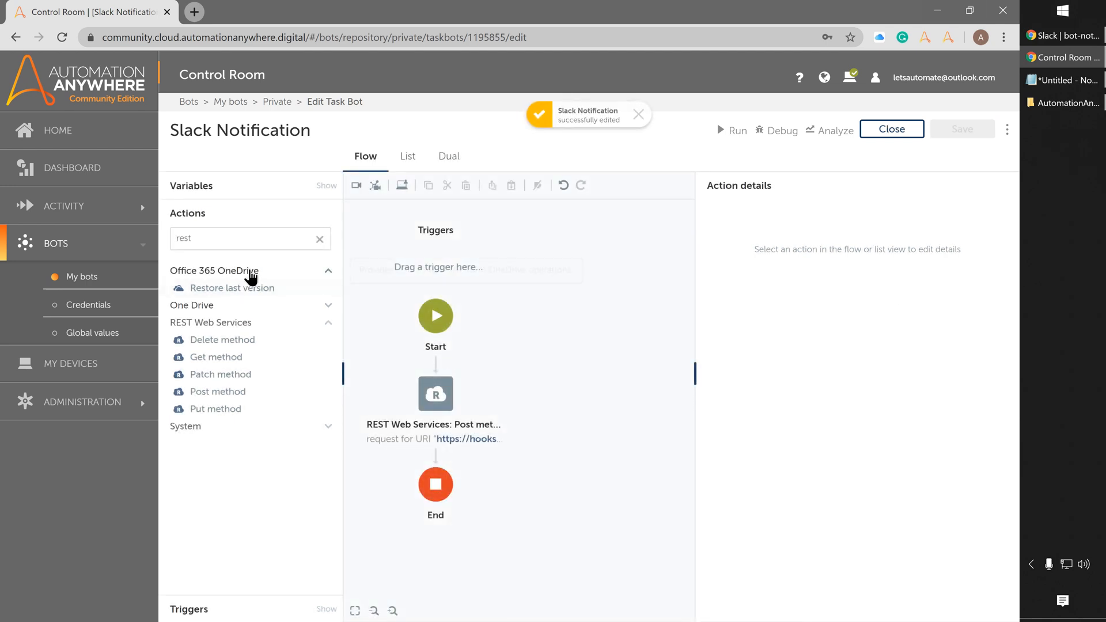
Add a Prompt: For value action below Start, ahead of the Post method.
drag(239, 240, 149, 247)
text(prompt)
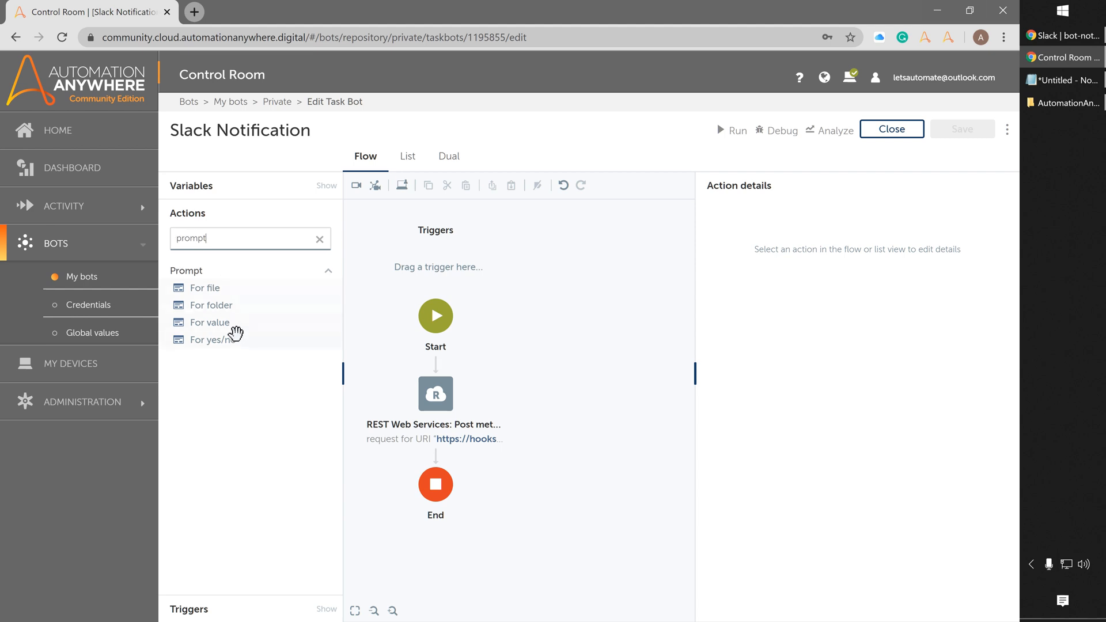
drag(217, 325, 461, 376)
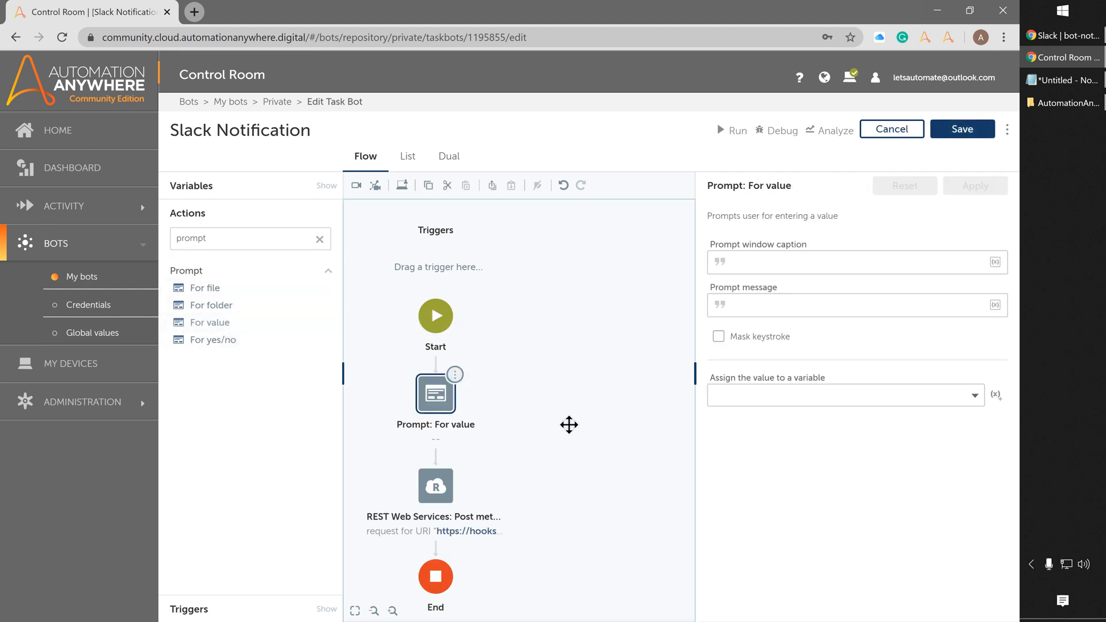
Caption the prompt 'Enter the Text Here', store input in vInput, message 'Please enter the message for bot notification'.
click(818, 264)
text(Enter the Text)
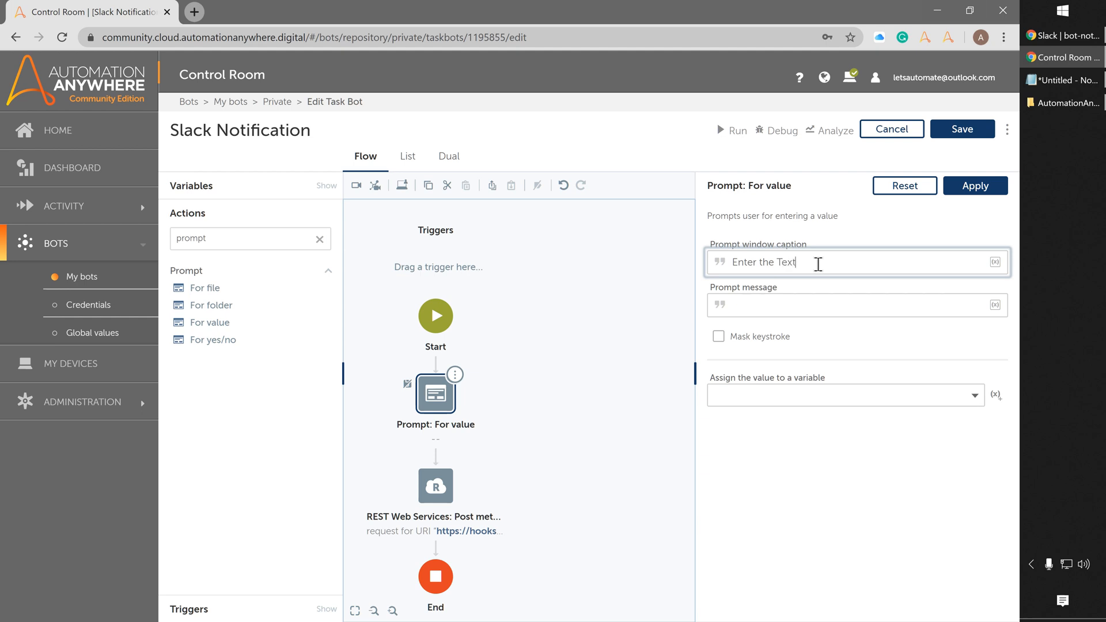
text(Here)
click(814, 303)
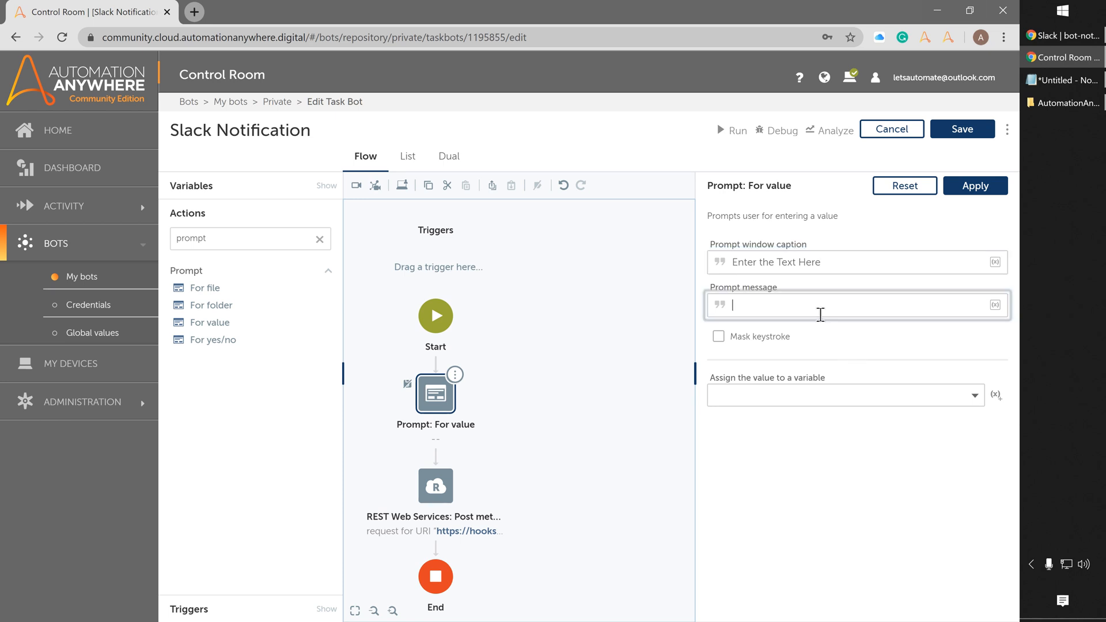
click(914, 392)
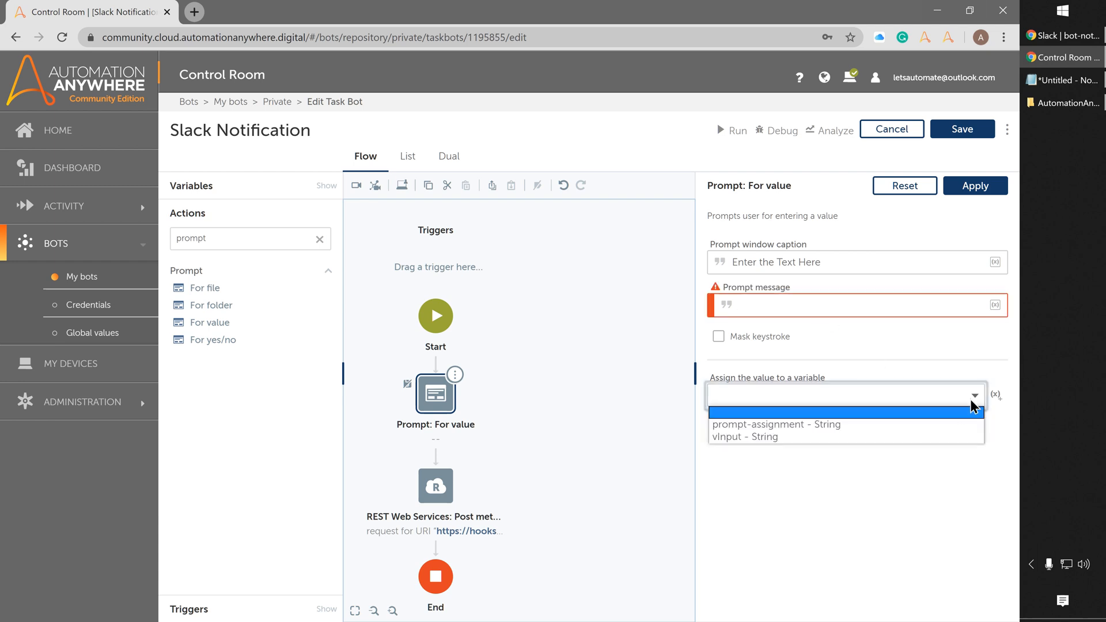
click(903, 438)
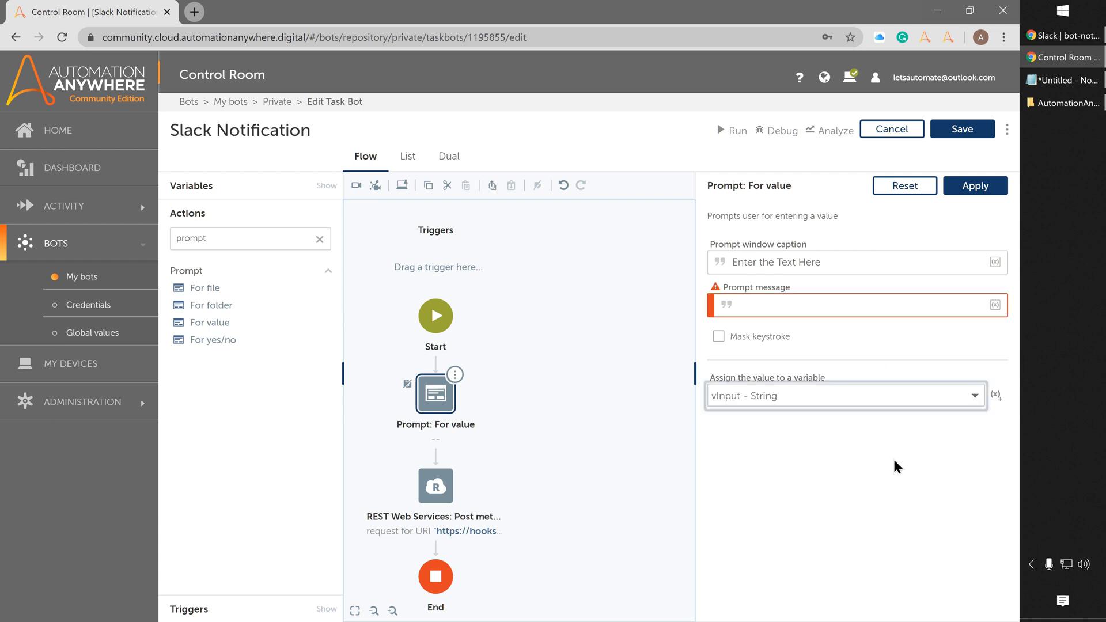
click(803, 312)
text(Pleas)
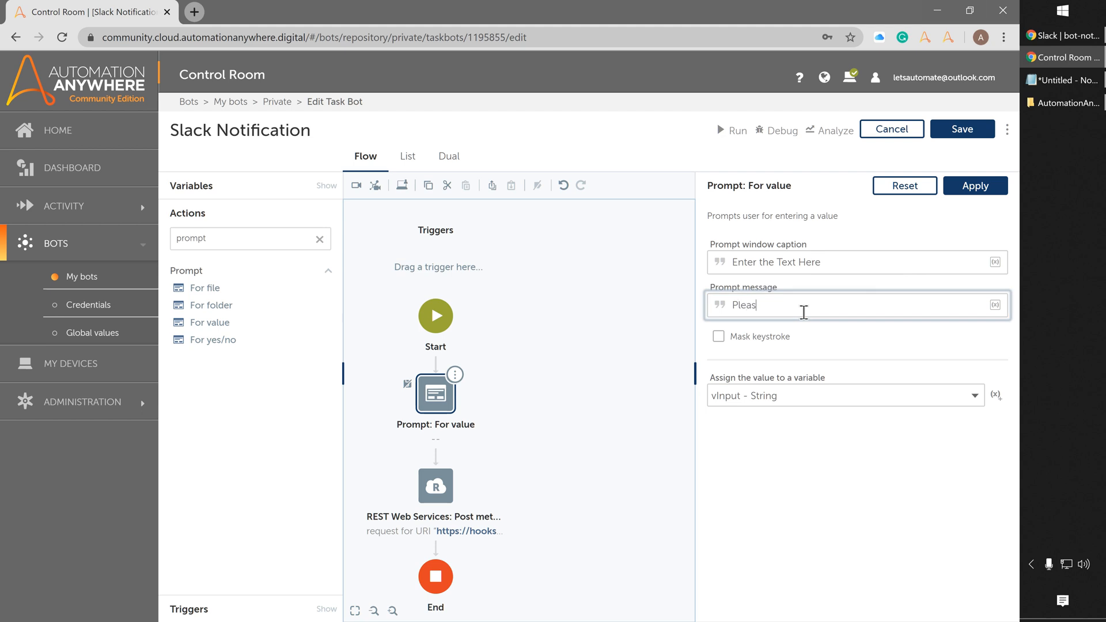
text(e enter the message for bot notification)
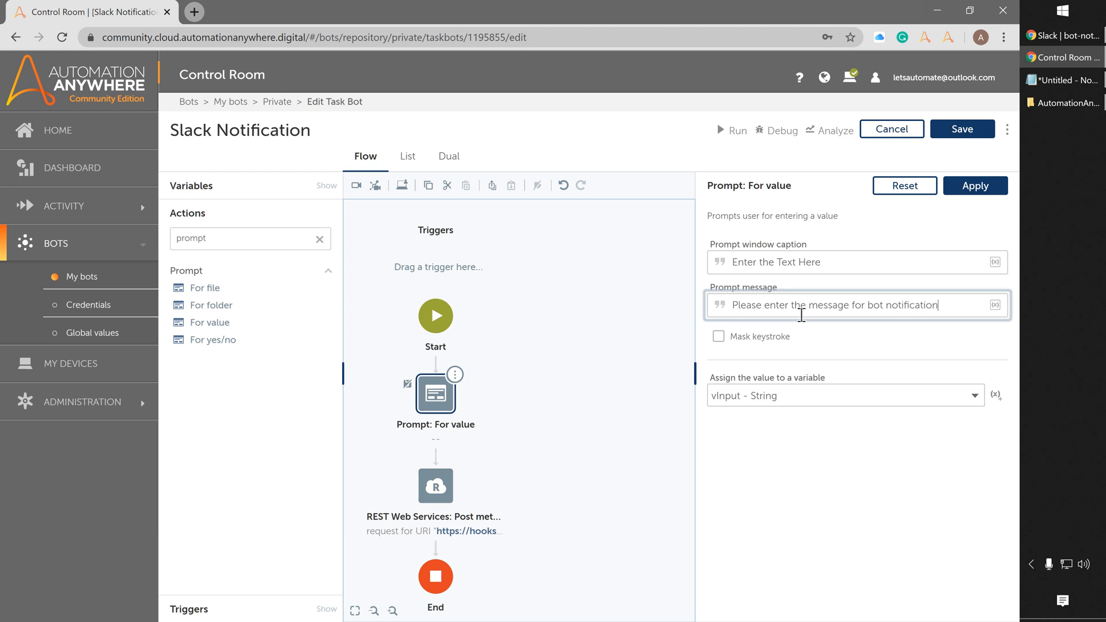
click(990, 188)
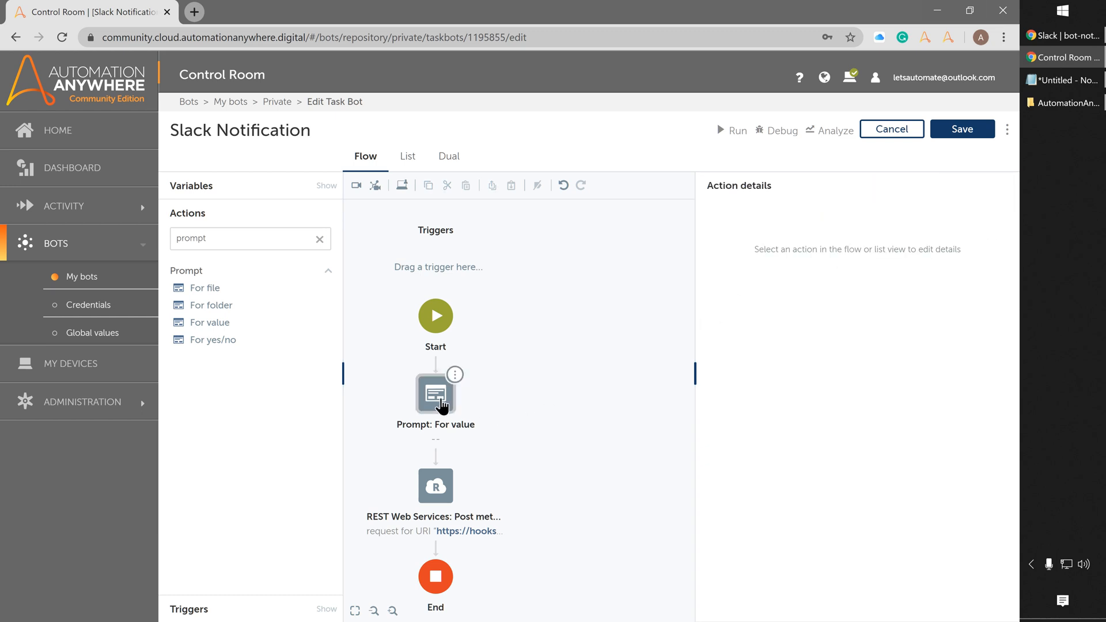
Save the bot and glance at Slack's #bot-notifications channel before returning.
click(957, 133)
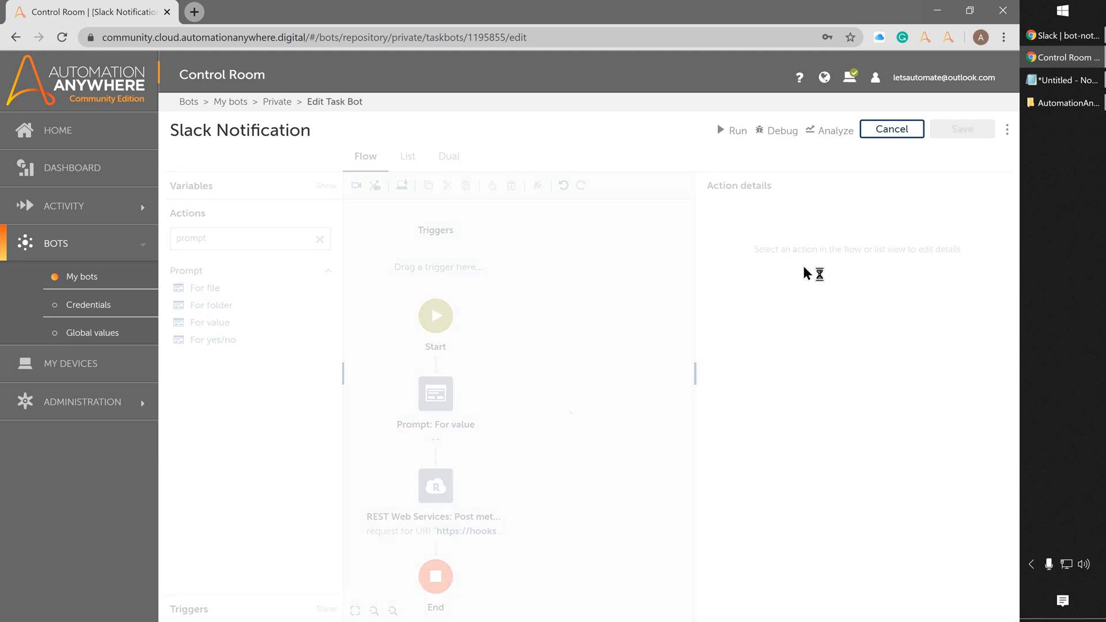
click(1097, 33)
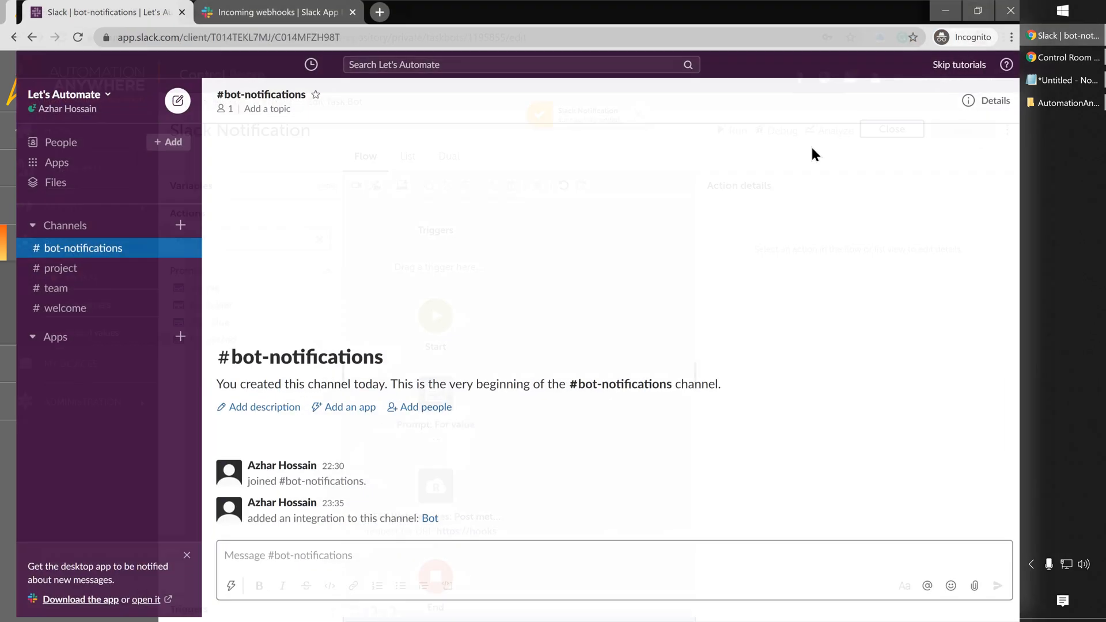
key(alt+Tab)
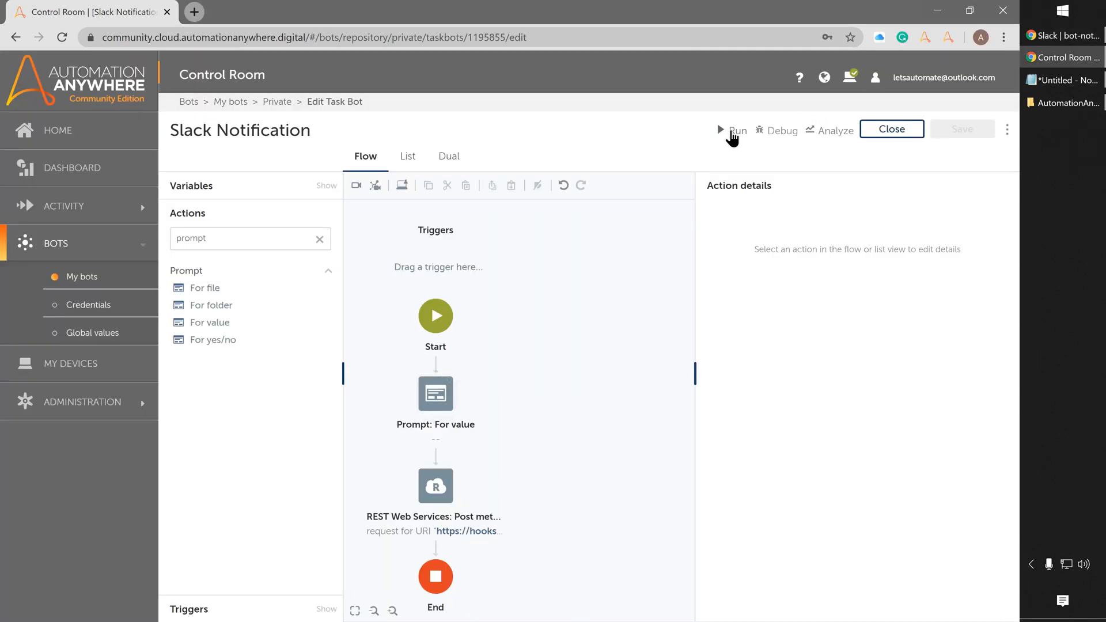
Run the bot, enter 'Hey this is my first notification' at the prompt, and dismiss the success message.
click(731, 132)
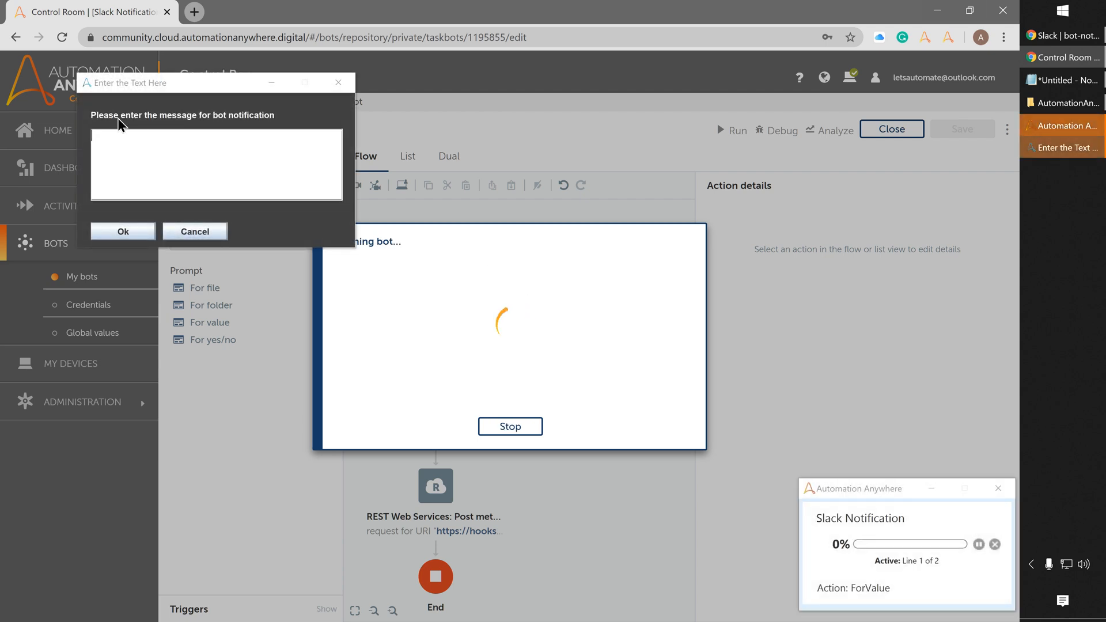
click(147, 157)
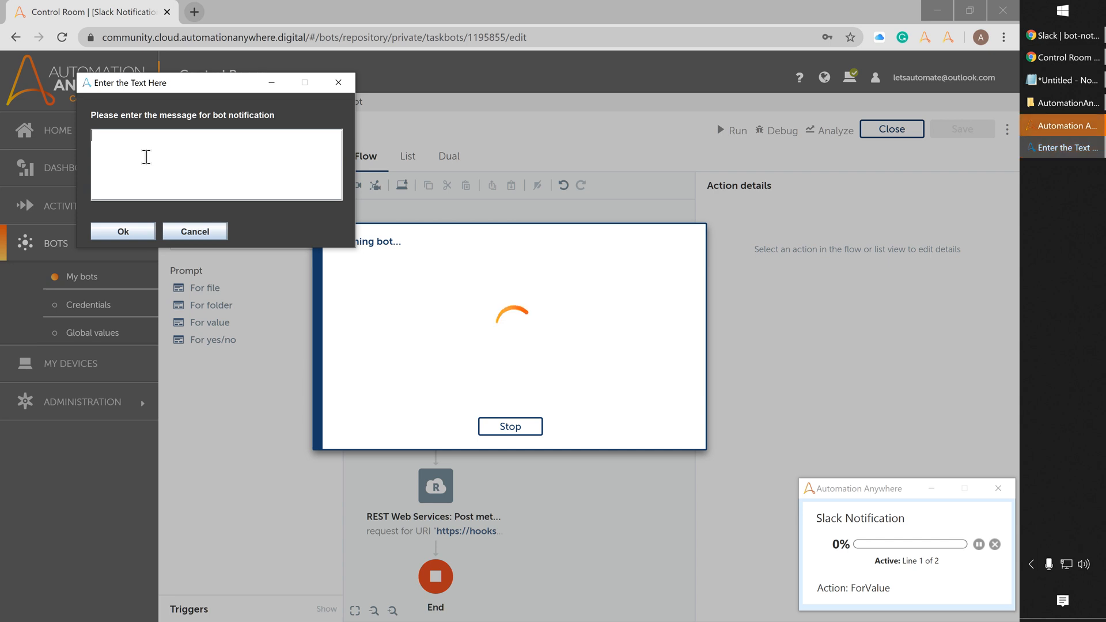
text(Hey this is)
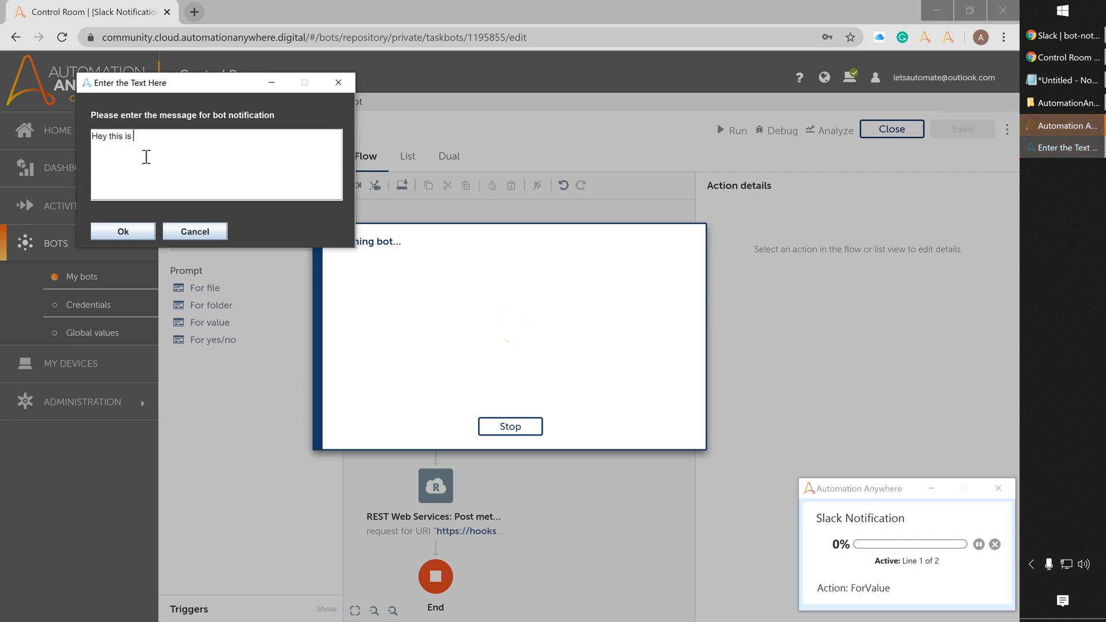
text( my first notification)
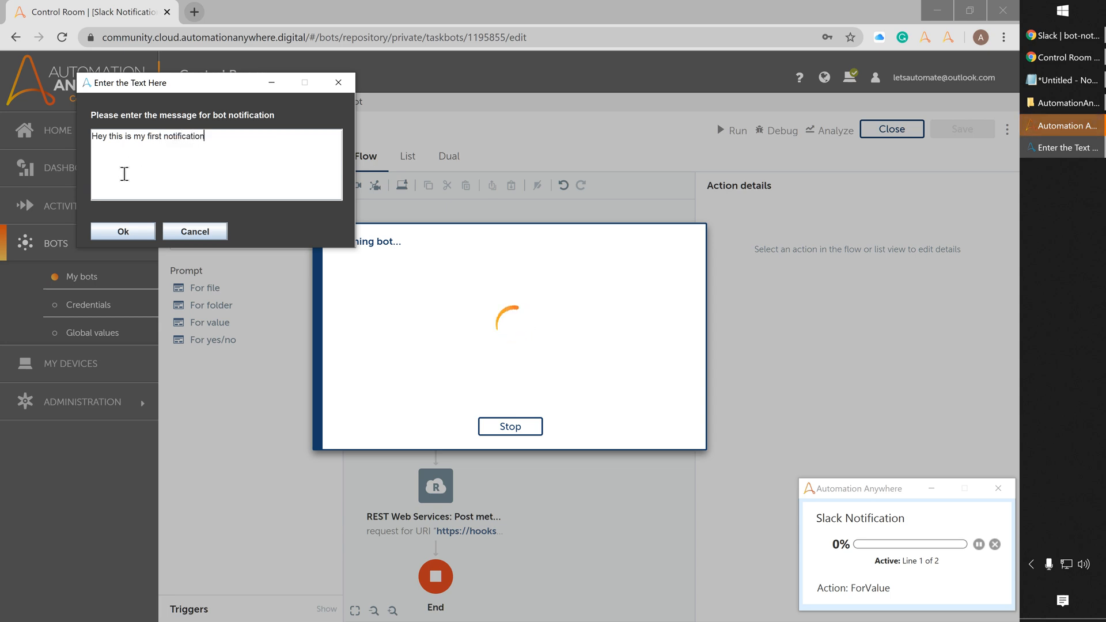
click(131, 233)
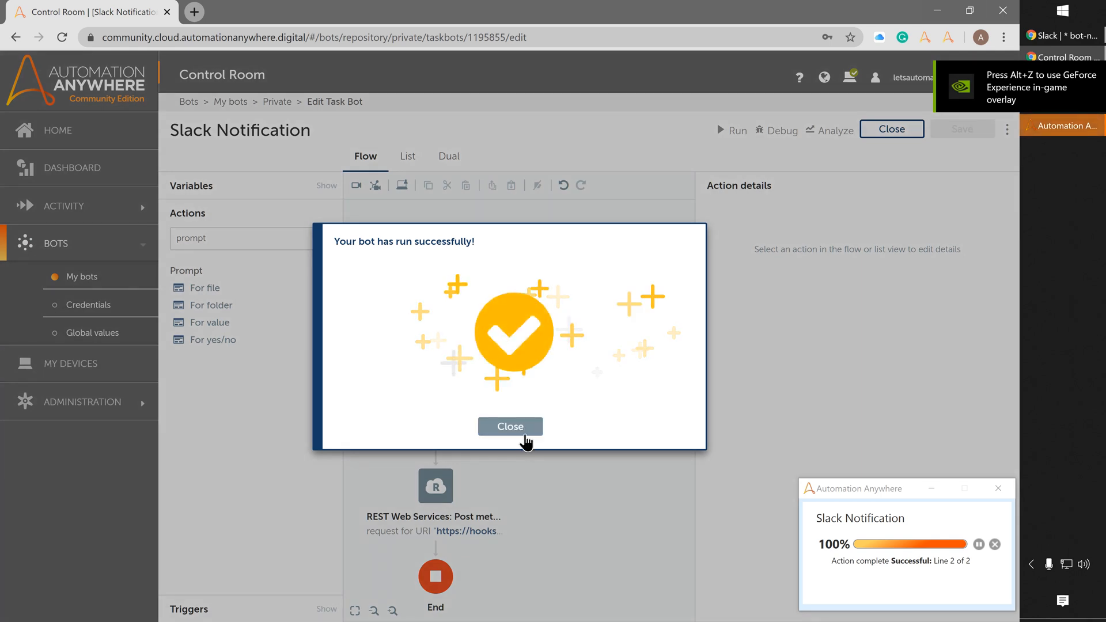
click(510, 427)
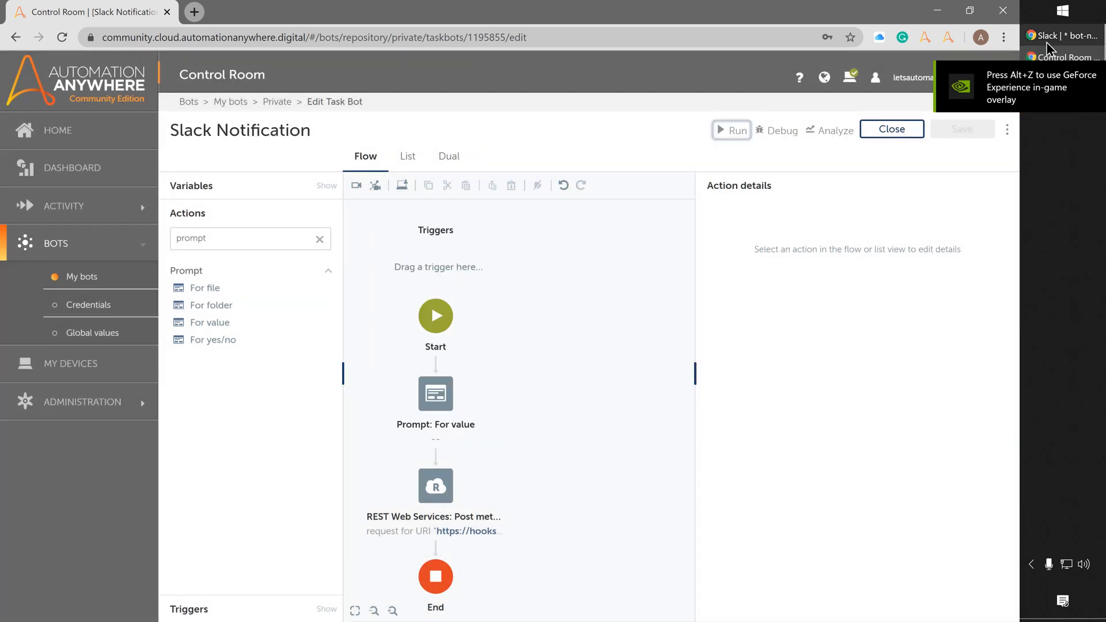
click(1063, 35)
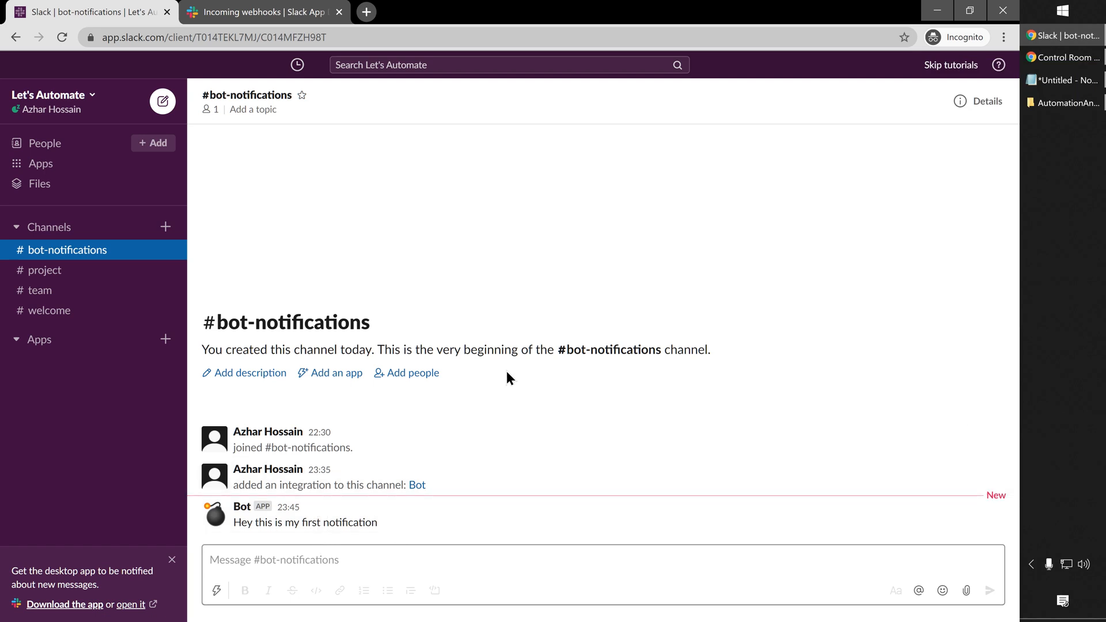
click(250, 12)
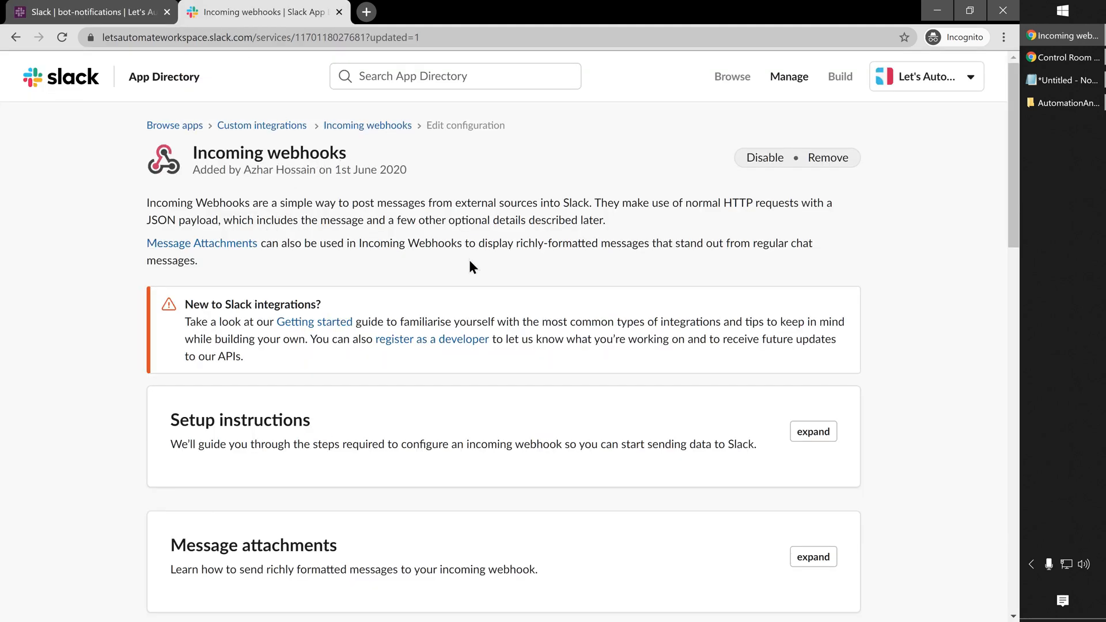
scroll(472, 262, down, 2)
click(1065, 57)
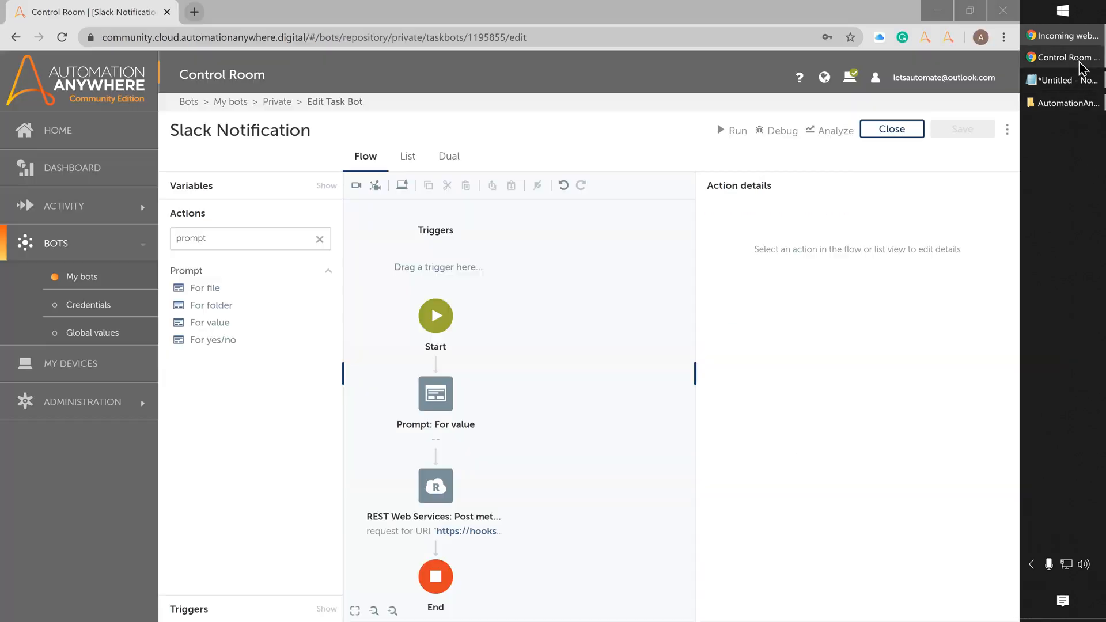
Check the REST post step's webhook URI, then scroll to Slack's incoming webhook Integration settings.
click(436, 495)
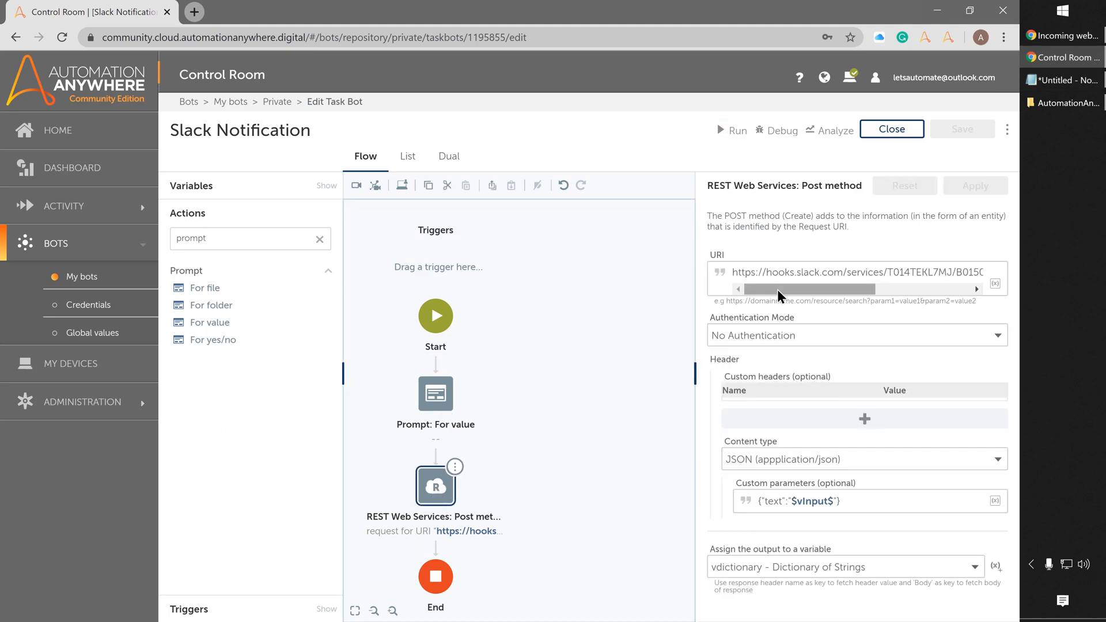
drag(809, 291, 915, 298)
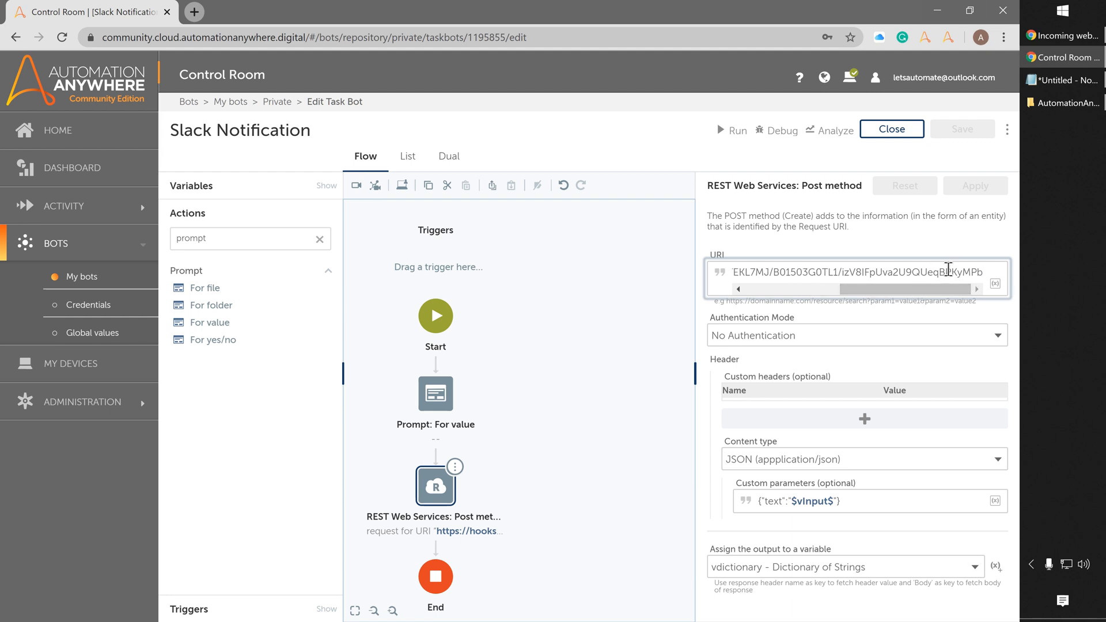
drag(931, 291, 837, 305)
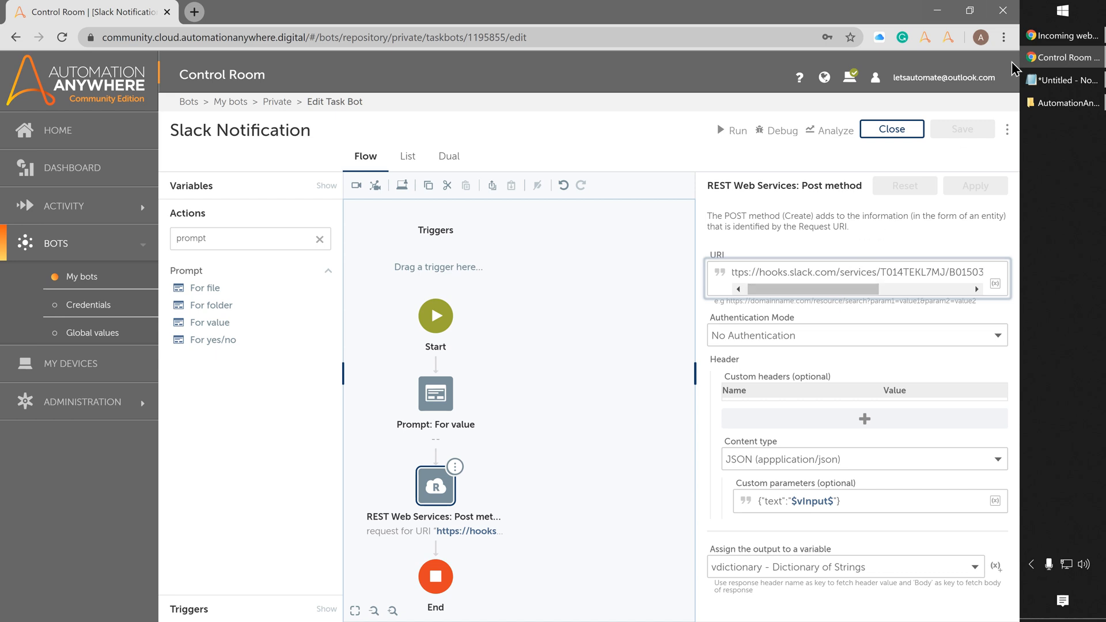
click(1062, 35)
scroll(665, 337, down, 6)
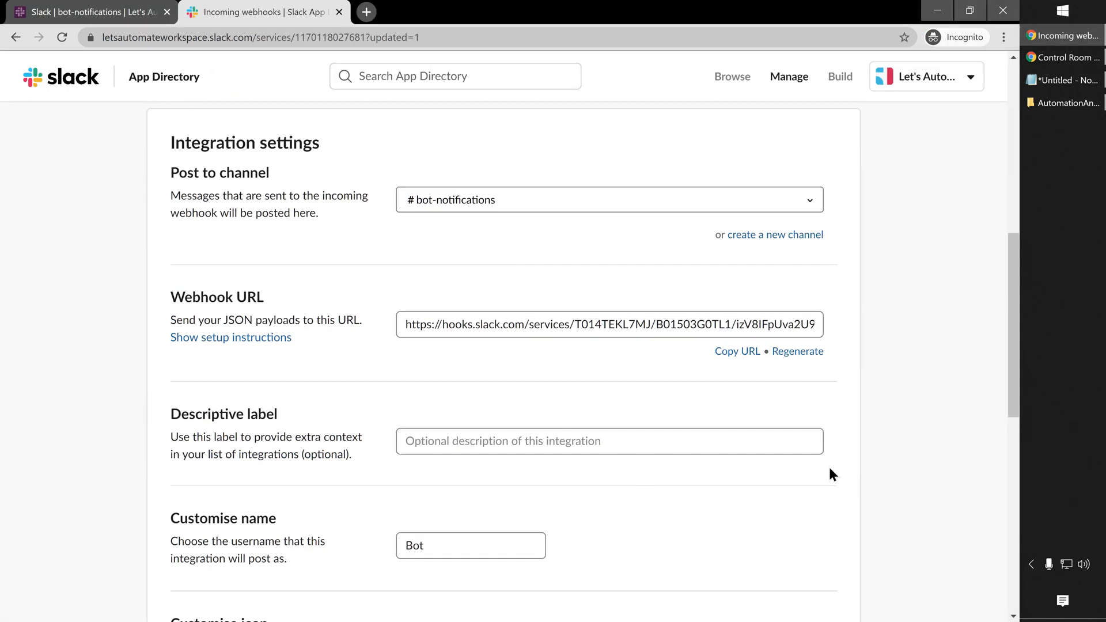
click(797, 351)
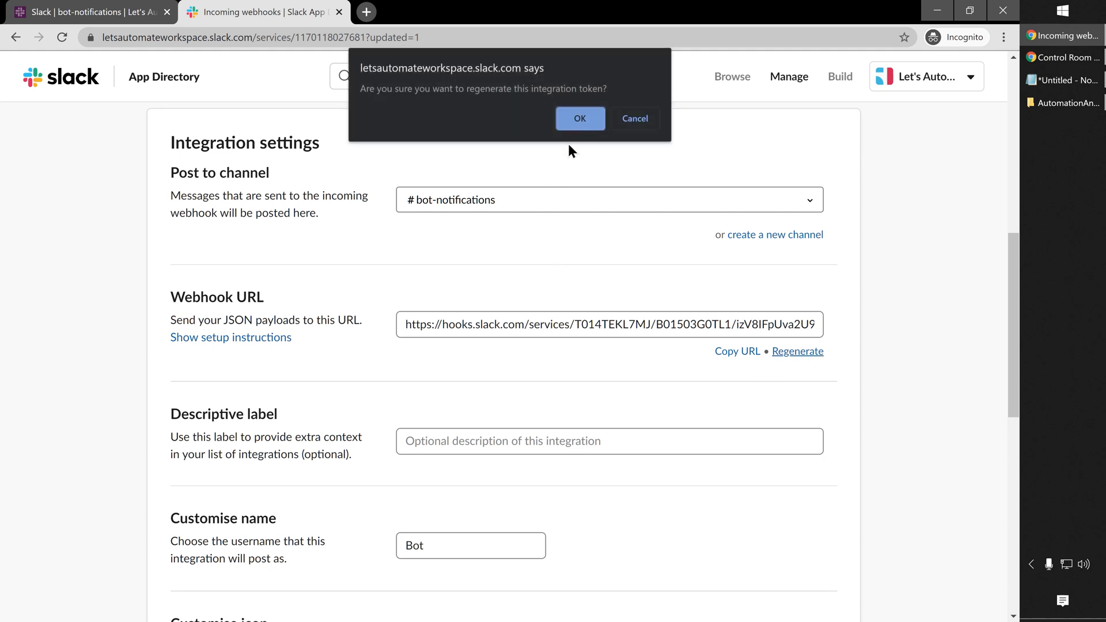
click(640, 119)
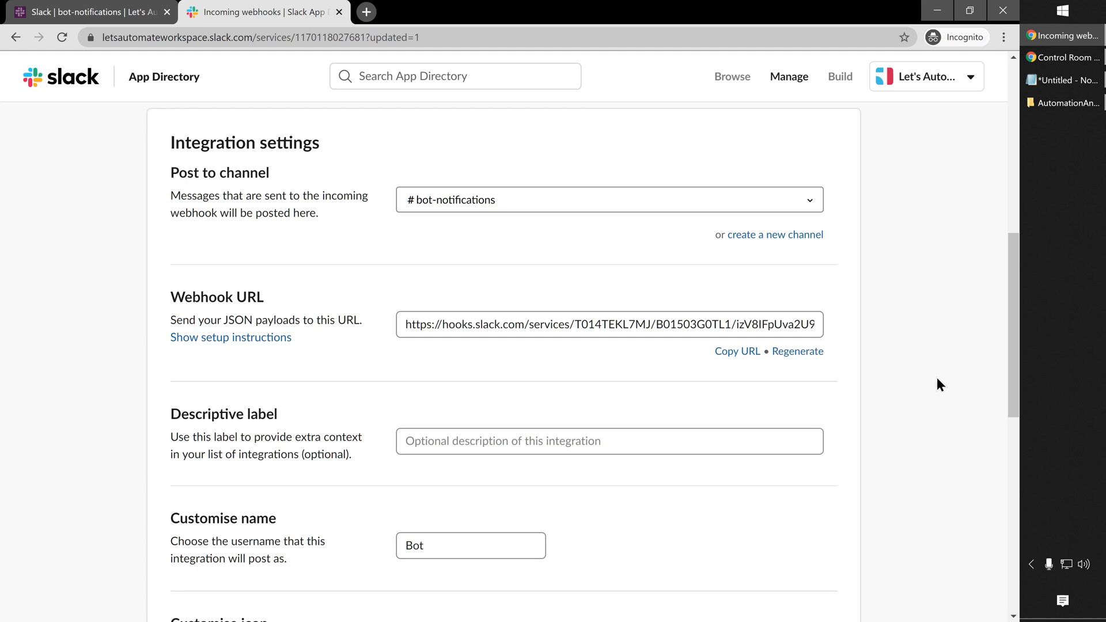
key(alt+Tab)
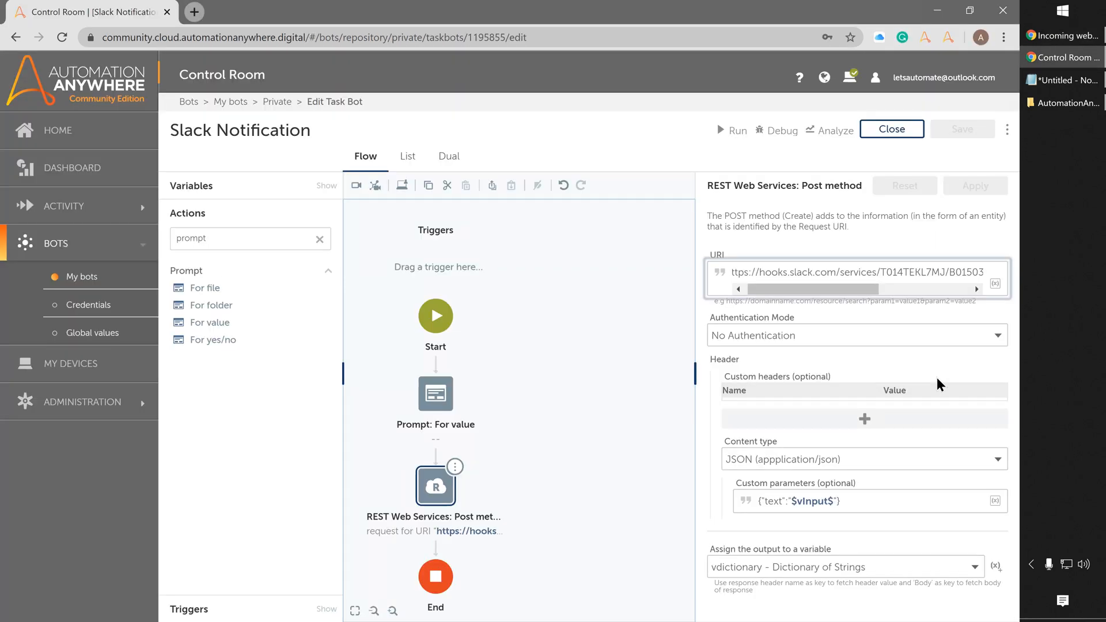
scroll(619, 502, down, 3)
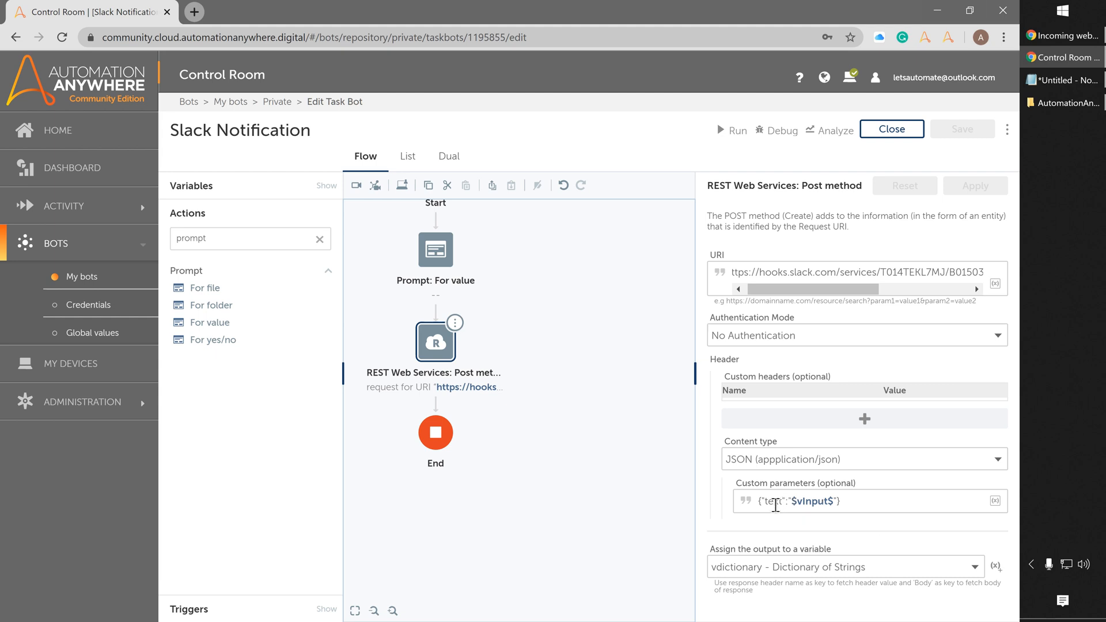
click(1060, 35)
scroll(496, 296, down, 2)
scroll(497, 296, up, 10)
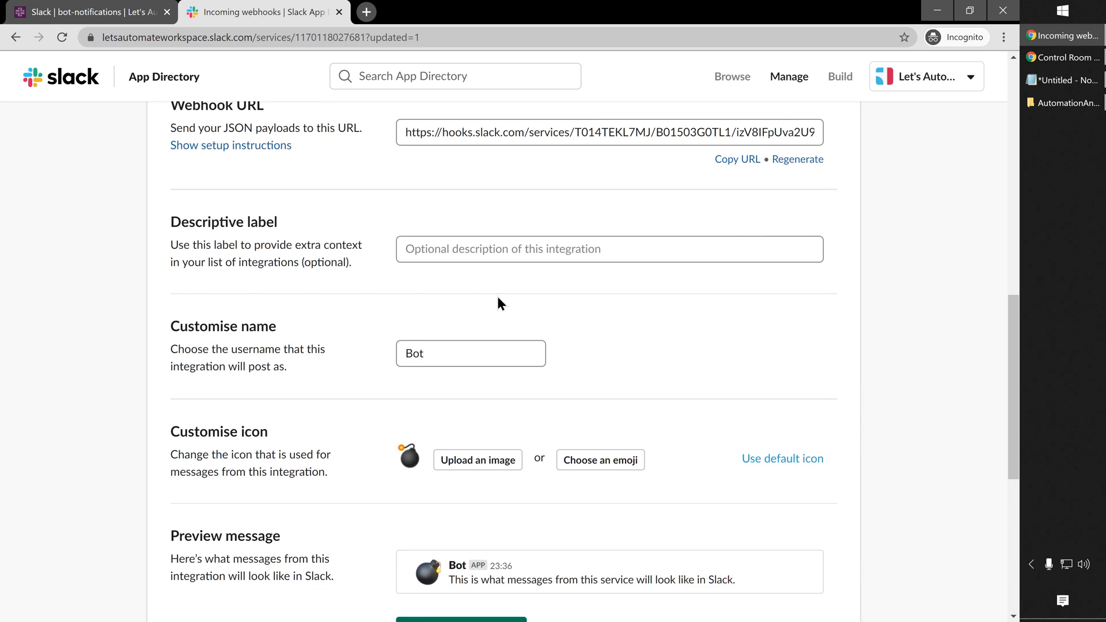
scroll(508, 291, up, 3)
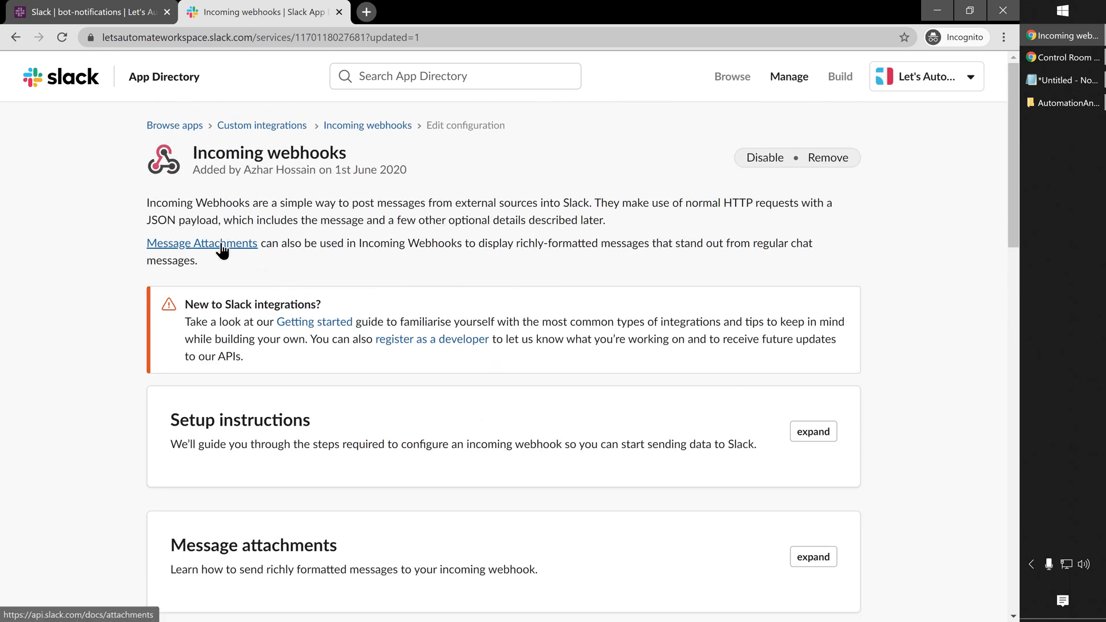
Browse the Message Attachments 'Creating rich message layouts' docs, then return to #bot-notifications.
click(247, 245)
scroll(457, 311, down, 7)
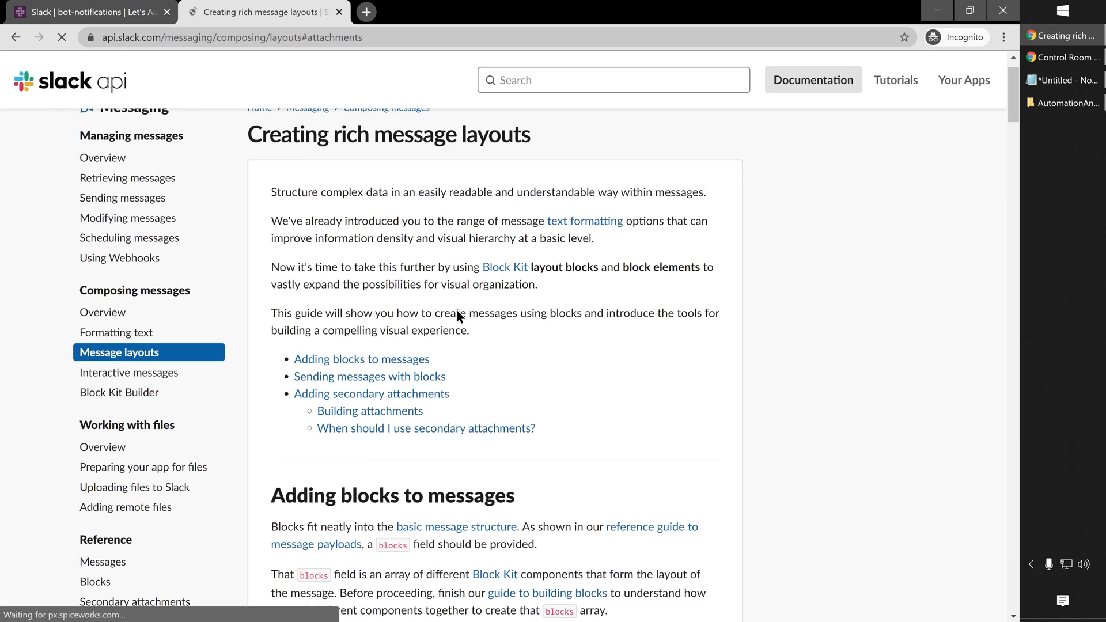
scroll(457, 311, down, 3)
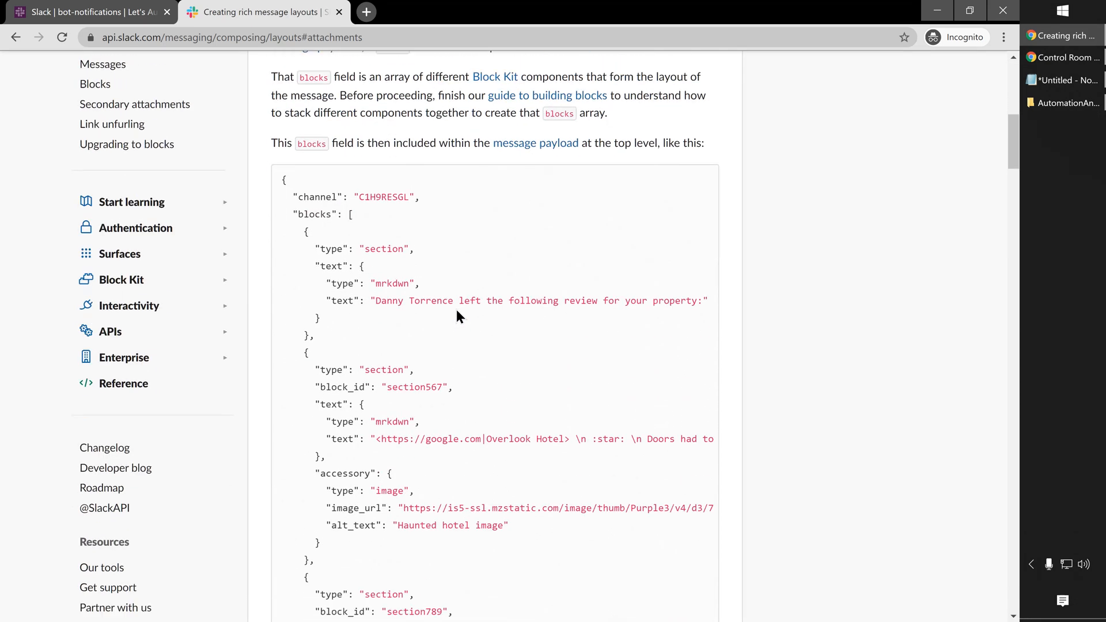
scroll(456, 314, up, 8)
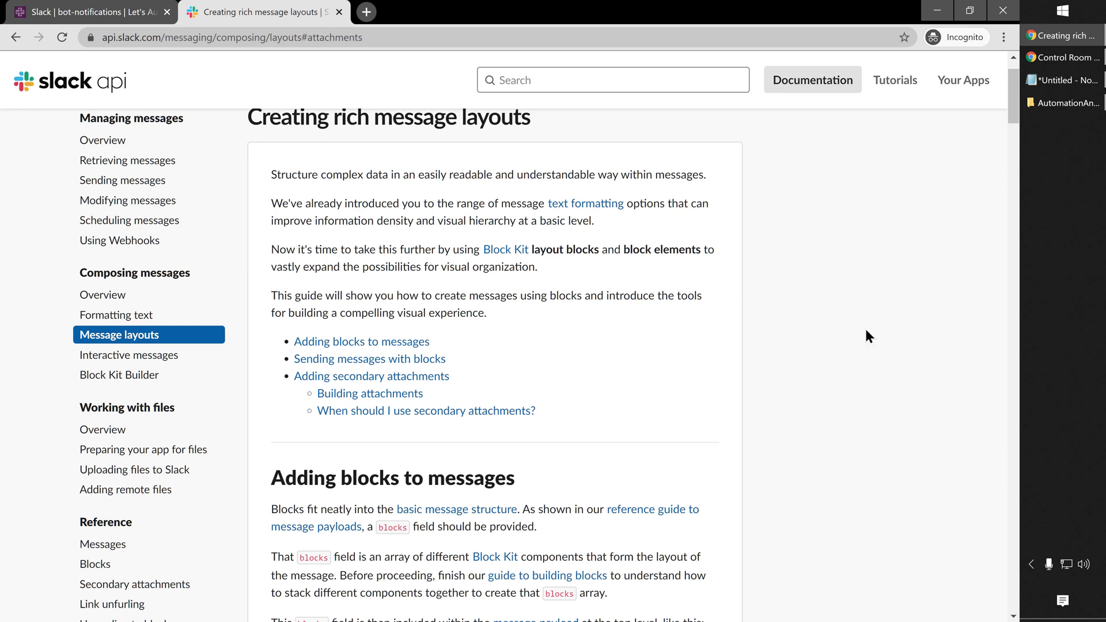
mouse_move(1046, 62)
click(121, 13)
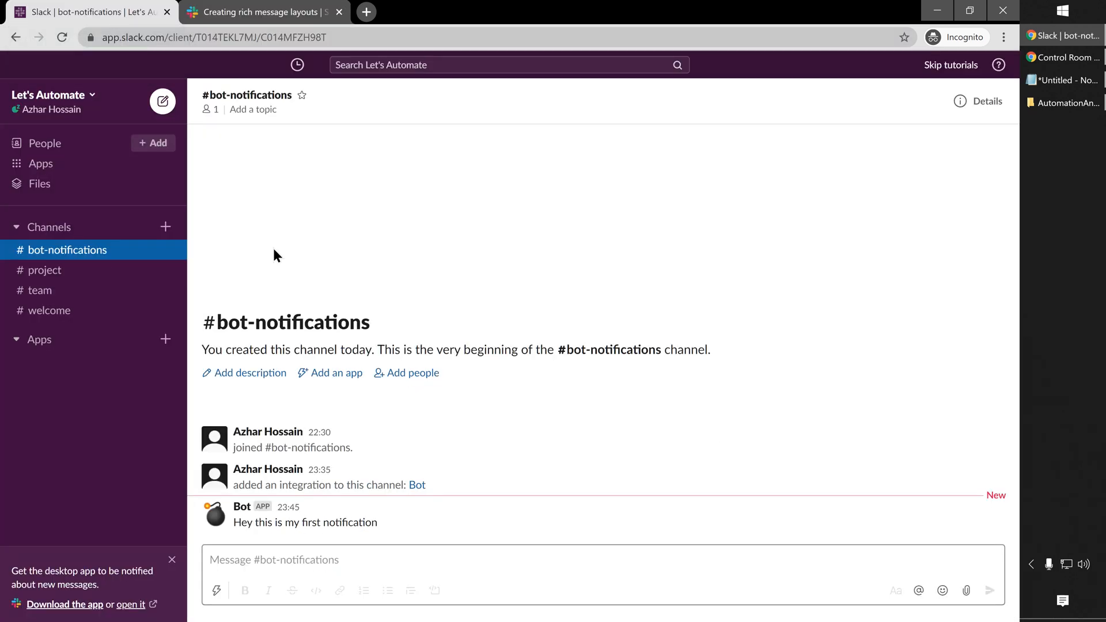